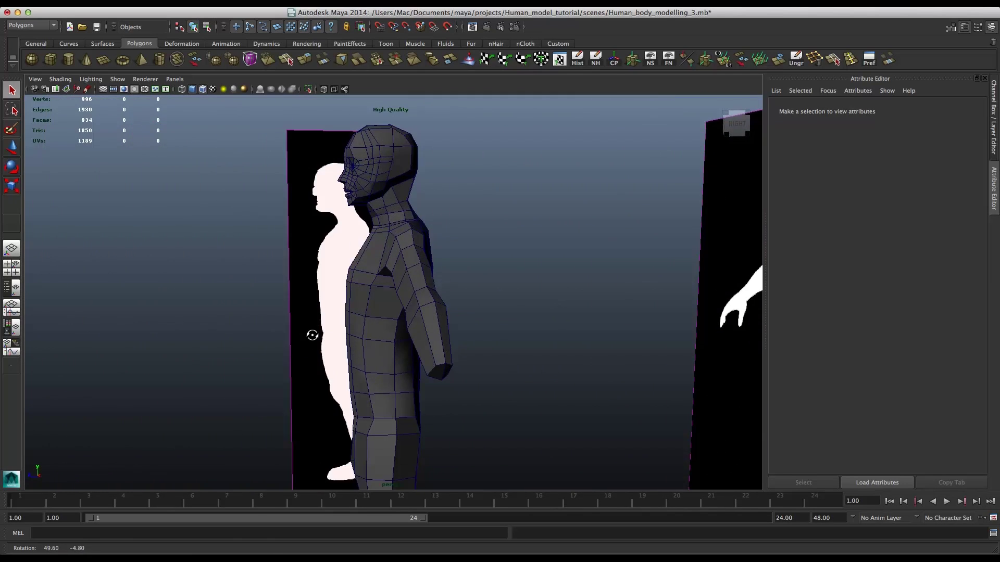
- Switch the unmirrored half of the body mesh to vertex editing around the shoulder and upper chest
{"action": "middle_click_drag", "start_coordinate": [373, 337], "coordinate": [321, 137], "text": "alt"}
{"action": "middle_click_drag", "start_coordinate": [390, 379], "coordinate": [392, 419], "text": "alt"}
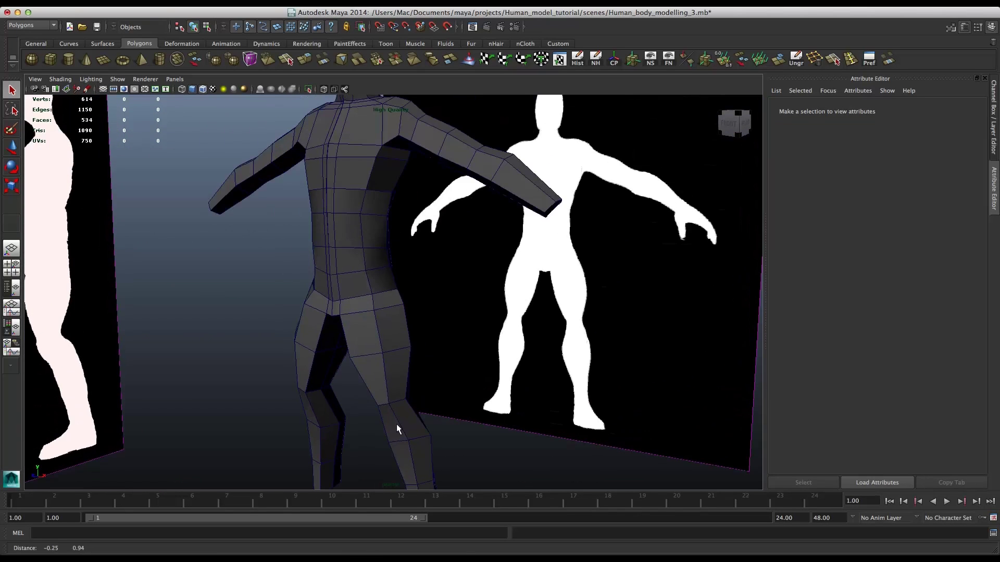
{"action": "left_click_drag", "start_coordinate": [464, 218], "coordinate": [399, 317], "text": "alt"}
{"action": "scroll", "coordinate": [399, 317], "scroll_direction": "up", "scroll_amount": 8}
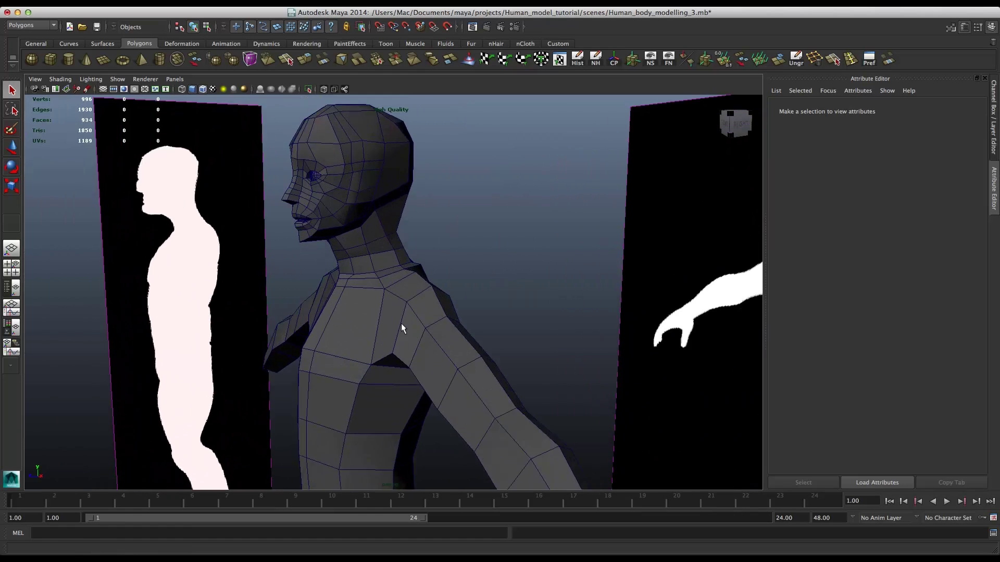
{"action": "middle_click_drag", "start_coordinate": [421, 292], "coordinate": [420, 215], "text": "alt"}
{"action": "right_click_drag", "start_coordinate": [429, 264], "coordinate": [414, 271]}
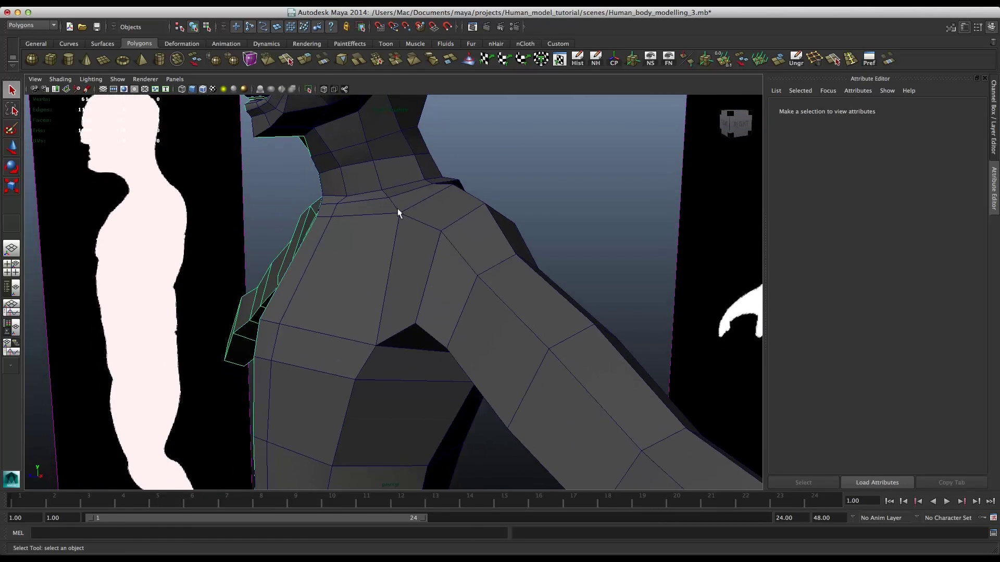
{"action": "left_click", "coordinate": [392, 208]}
{"action": "right_click_drag", "start_coordinate": [440, 263], "coordinate": [451, 267]}
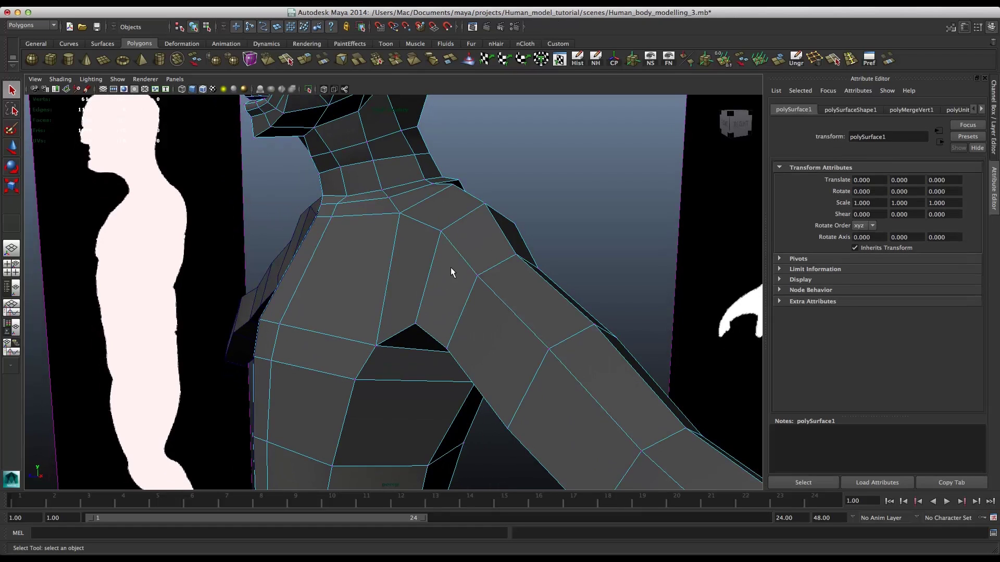
- Move the collarbone vertex below the side of the neck downward and forward on the upper chest
{"action": "left_click", "coordinate": [400, 214]}
{"action": "key", "text": "w"}
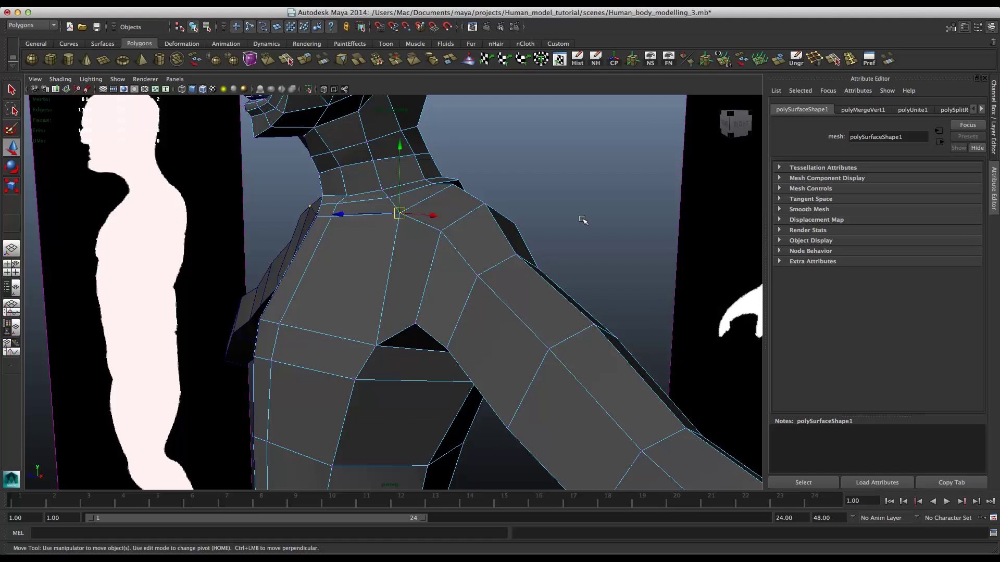
{"action": "left_click_drag", "start_coordinate": [599, 208], "coordinate": [596, 209], "text": "alt"}
{"action": "left_click", "coordinate": [991, 27]}
{"action": "left_click_drag", "start_coordinate": [432, 234], "coordinate": [315, 240], "text": "alt"}
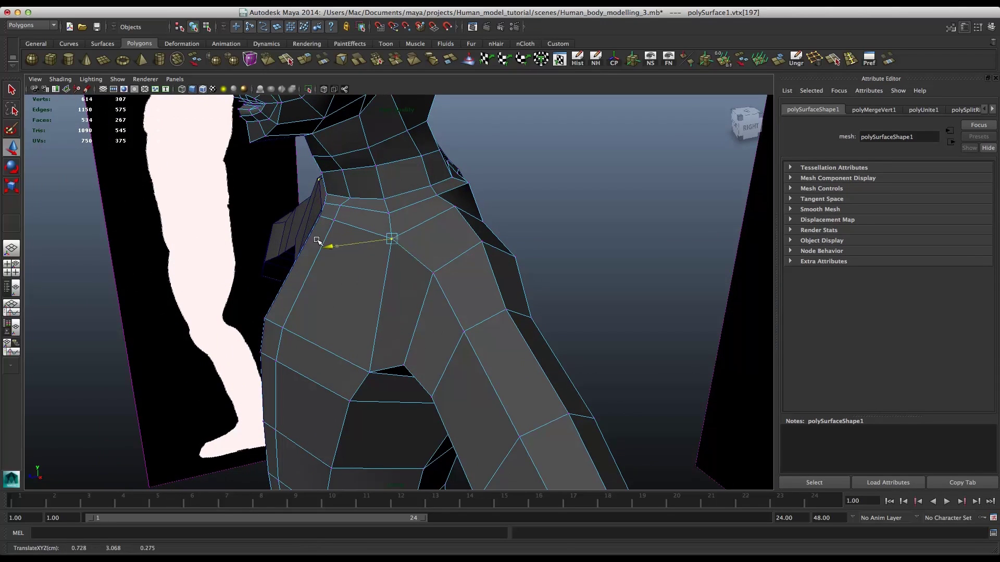
{"action": "left_click_drag", "start_coordinate": [380, 170], "coordinate": [380, 187]}
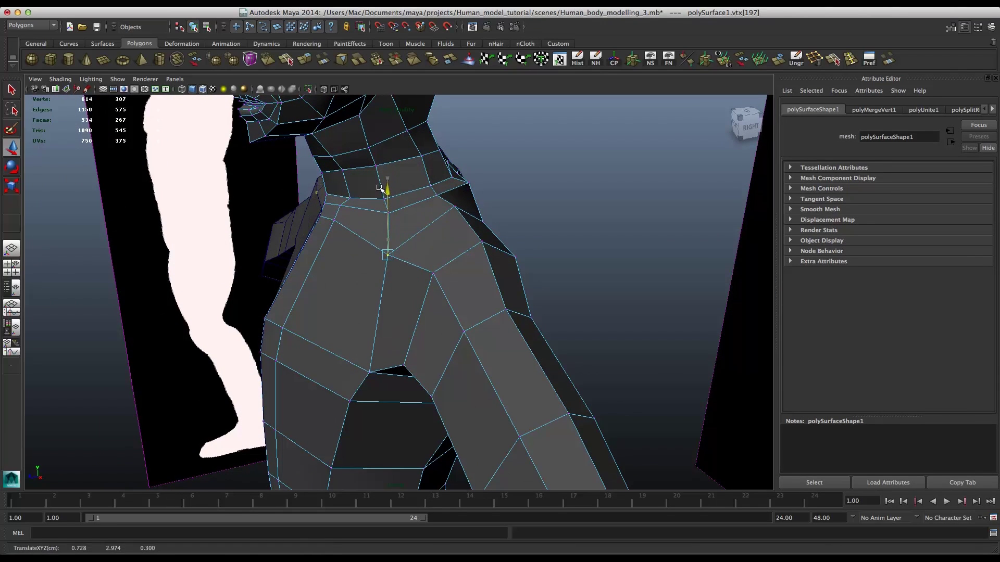
{"action": "left_click_drag", "start_coordinate": [320, 259], "coordinate": [312, 261]}
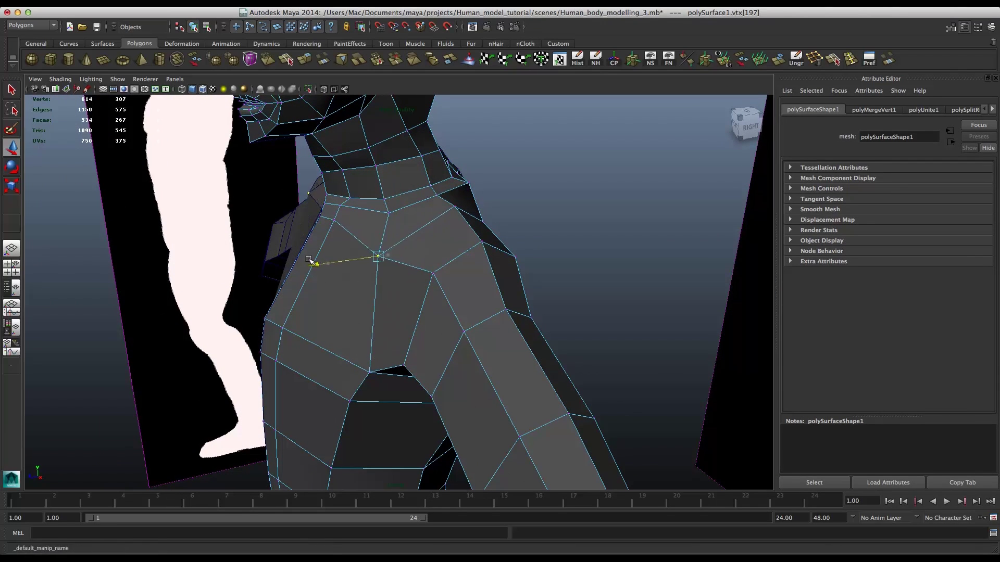
- Lower the inner upper-chest vertex and pull it forward, then lower the neighbouring centre-line vertex below the neck
{"action": "left_click", "coordinate": [328, 214]}
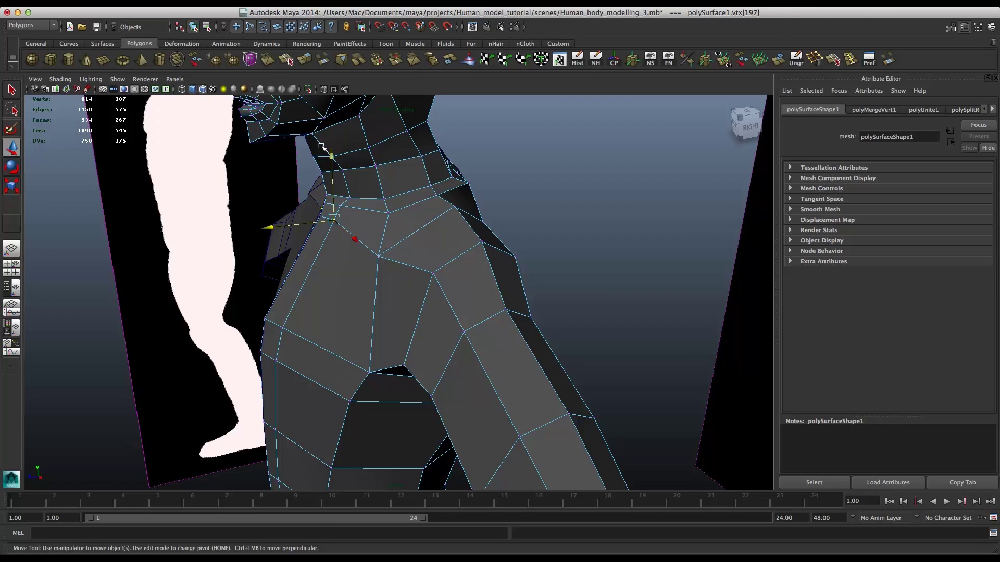
{"action": "left_click_drag", "start_coordinate": [331, 154], "coordinate": [332, 177]}
{"action": "left_click_drag", "start_coordinate": [269, 245], "coordinate": [252, 252]}
{"action": "left_click_drag", "start_coordinate": [360, 222], "coordinate": [323, 226], "text": "alt"}
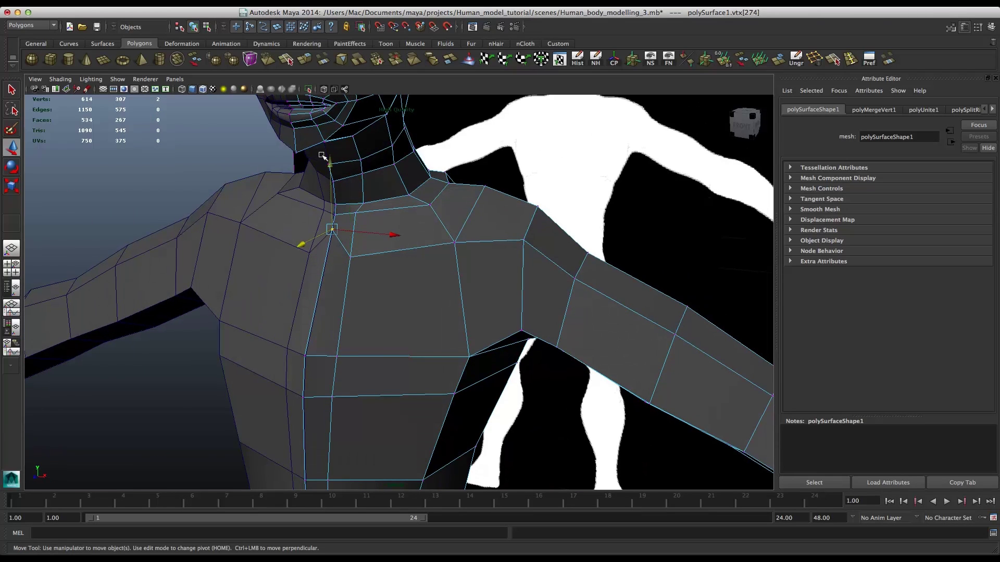
{"action": "left_click_drag", "start_coordinate": [322, 156], "coordinate": [320, 194]}
{"action": "left_click_drag", "start_coordinate": [295, 248], "coordinate": [245, 228], "text": "alt"}
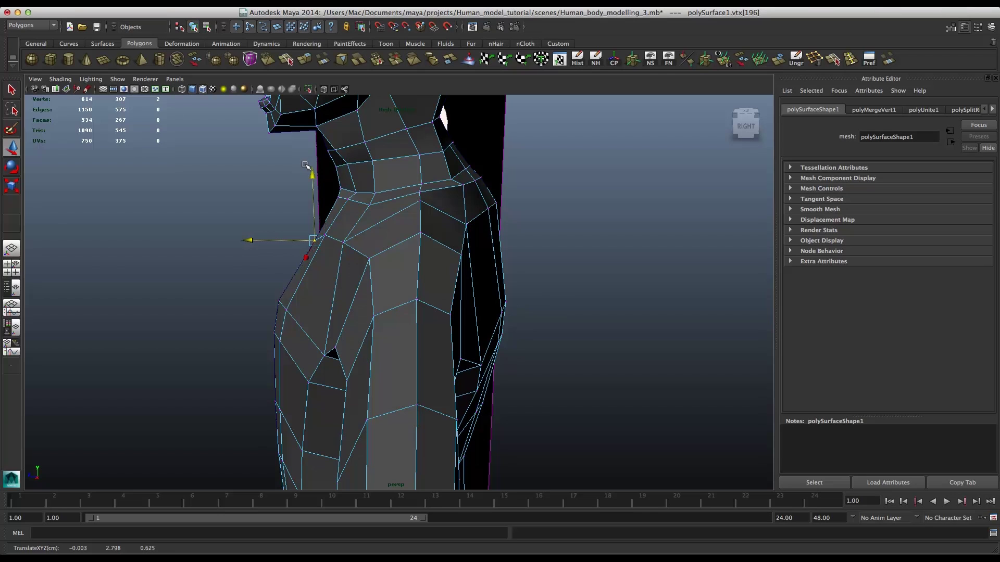
{"action": "left_click_drag", "start_coordinate": [306, 171], "coordinate": [307, 163]}
{"action": "left_click_drag", "start_coordinate": [241, 222], "coordinate": [365, 262], "text": "alt"}
- Lower the front vertex between chest and shoulder slightly and pull it forward
{"action": "middle_click_drag", "start_coordinate": [455, 273], "coordinate": [367, 205], "text": "alt"}
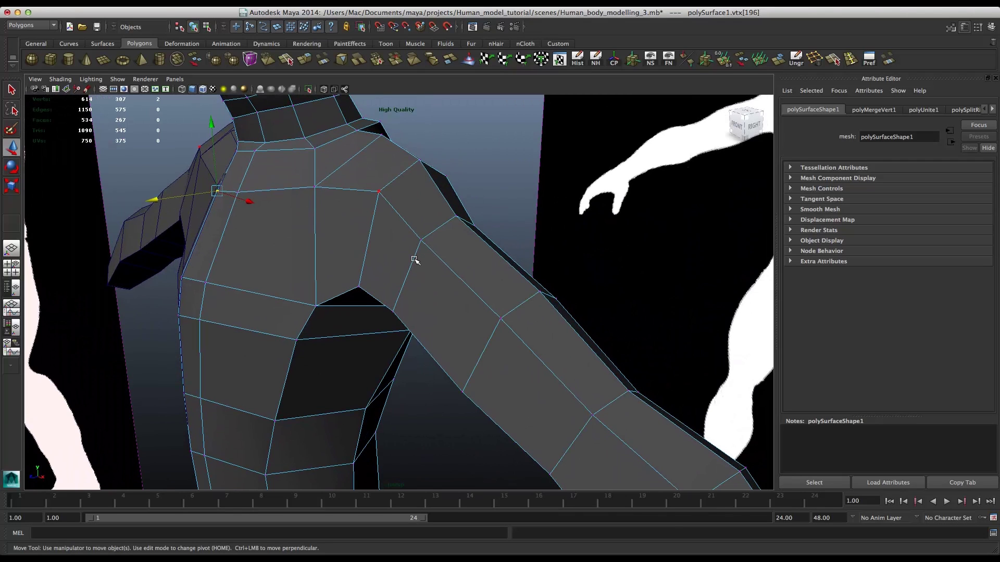
{"action": "left_click_drag", "start_coordinate": [414, 259], "coordinate": [391, 238], "text": "alt"}
{"action": "left_click_drag", "start_coordinate": [345, 112], "coordinate": [343, 129]}
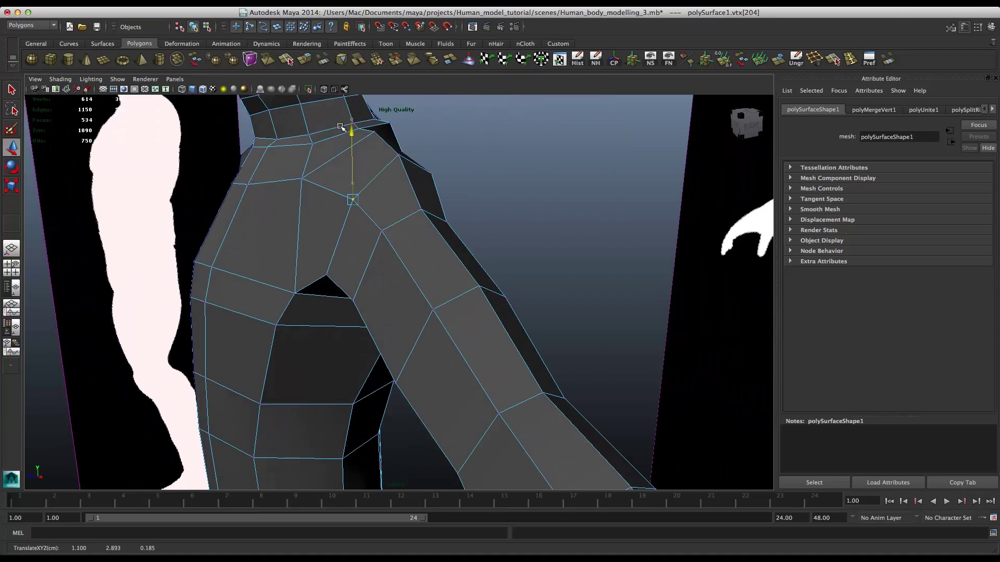
{"action": "left_click_drag", "start_coordinate": [283, 197], "coordinate": [273, 202]}
- Pull the front shoulder vertex and the next vertex at the top of the arm forward
{"action": "left_click_drag", "start_coordinate": [411, 226], "coordinate": [388, 257], "text": "alt"}
{"action": "middle_click_drag", "start_coordinate": [318, 239], "coordinate": [309, 241]}
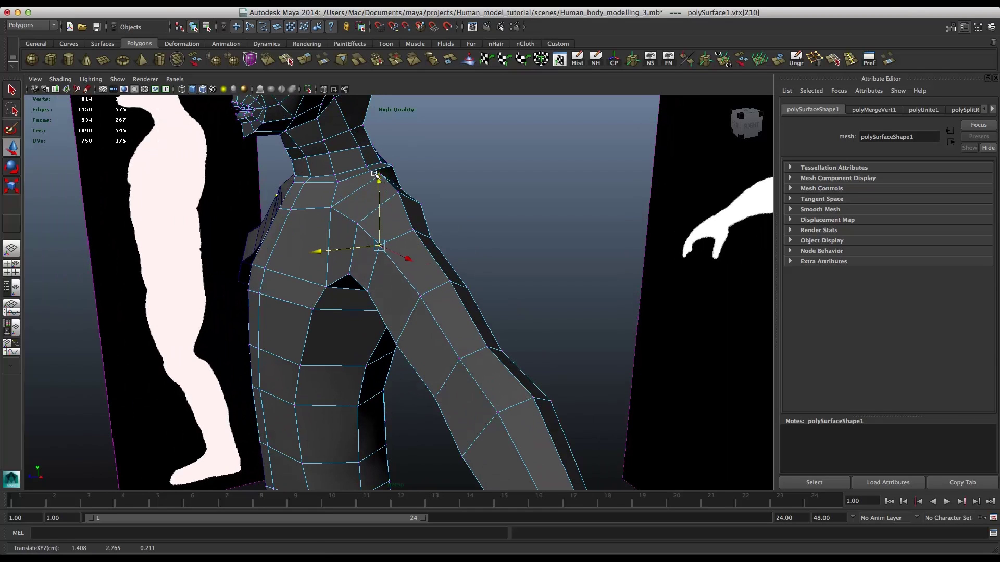
{"action": "left_click_drag", "start_coordinate": [457, 305], "coordinate": [440, 287], "text": "alt"}
{"action": "left_click_drag", "start_coordinate": [302, 223], "coordinate": [301, 222]}
{"action": "left_click", "coordinate": [364, 157]}
{"action": "left_click_drag", "start_coordinate": [364, 151], "coordinate": [364, 147]}
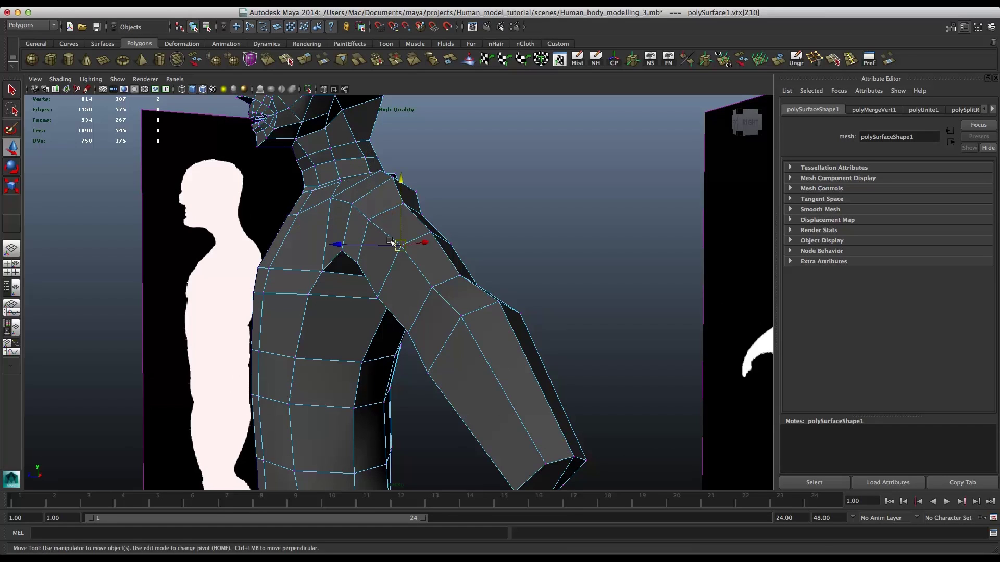
{"action": "left_click_drag", "start_coordinate": [329, 241], "coordinate": [317, 241]}
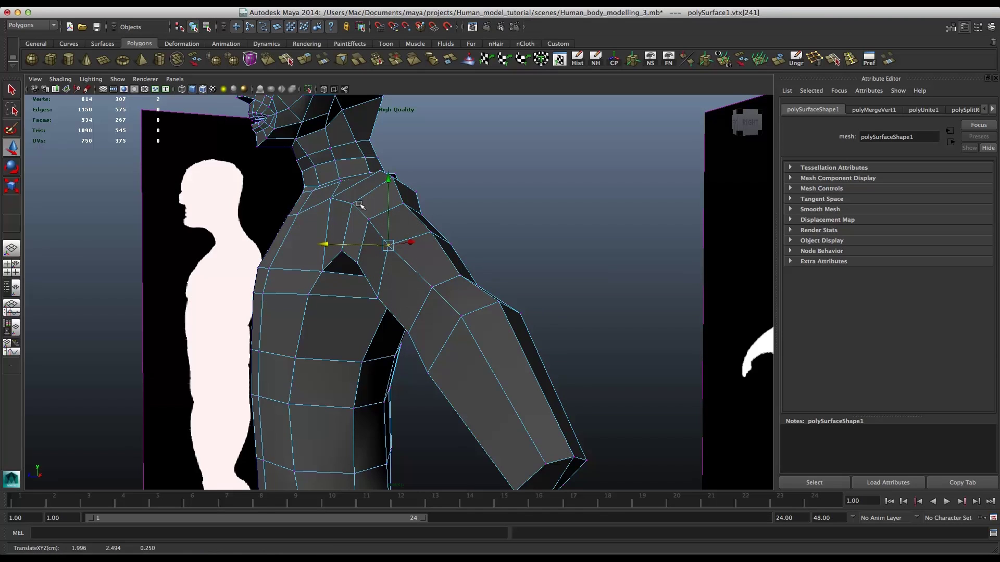
{"action": "mouse_move", "coordinate": [448, 327]}
{"action": "left_mouse_down", "text": "alt"}
{"action": "mouse_move", "coordinate": [476, 315]}
{"action": "mouse_move", "coordinate": [437, 320]}
{"action": "left_mouse_up", "text": "alt"}
- Move the front vertex in the middle of the upper arm forward and slightly down
{"action": "left_click", "coordinate": [459, 280]}
{"action": "mouse_move", "coordinate": [473, 334]}
{"action": "left_mouse_down", "text": "alt"}
{"action": "mouse_move", "coordinate": [406, 344]}
{"action": "mouse_move", "coordinate": [470, 327]}
{"action": "left_mouse_up", "text": "alt"}
{"action": "left_click_drag", "start_coordinate": [385, 272], "coordinate": [365, 272]}
{"action": "left_click_drag", "start_coordinate": [427, 205], "coordinate": [428, 214]}
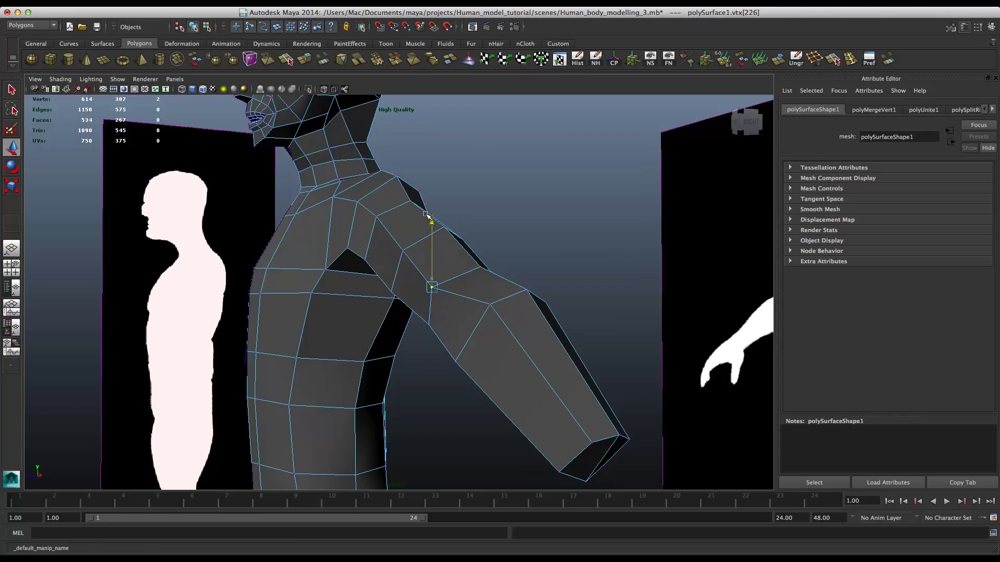
{"action": "left_click_drag", "start_coordinate": [367, 280], "coordinate": [373, 282]}
- Pull the next front arm vertex towards the elbow forward and lower it in line with the others
{"action": "left_click_drag", "start_coordinate": [496, 338], "coordinate": [468, 318], "text": "alt"}
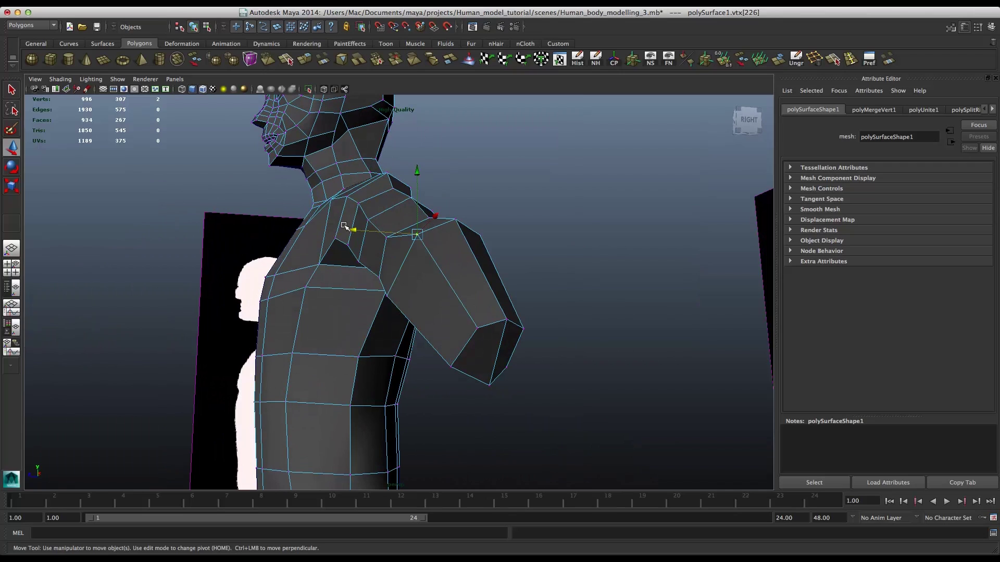
{"action": "left_click_drag", "start_coordinate": [348, 219], "coordinate": [329, 220]}
{"action": "left_click_drag", "start_coordinate": [394, 162], "coordinate": [393, 177]}
{"action": "left_click_drag", "start_coordinate": [339, 243], "coordinate": [331, 245]}
{"action": "left_click_drag", "start_coordinate": [547, 259], "coordinate": [425, 263], "text": "alt"}
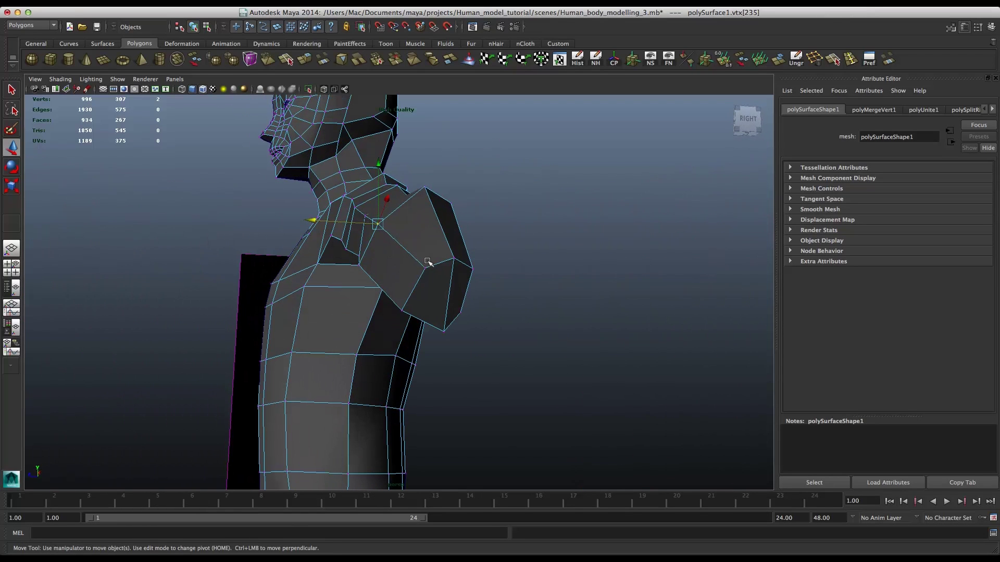
- Raise the upper-back vertex just below the base of the neck slightly
{"action": "left_click_drag", "start_coordinate": [418, 261], "coordinate": [360, 293]}
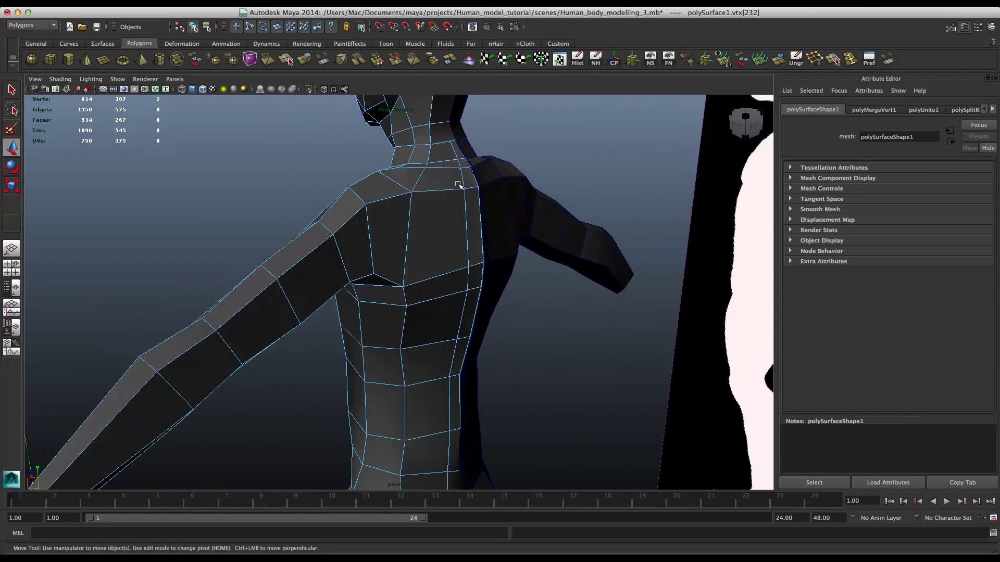
{"action": "scroll", "coordinate": [459, 186], "scroll_direction": "up", "scroll_amount": 5}
{"action": "left_click_drag", "start_coordinate": [459, 186], "coordinate": [482, 234], "text": "alt"}
{"action": "left_click_drag", "start_coordinate": [393, 224], "coordinate": [417, 209], "text": "alt"}
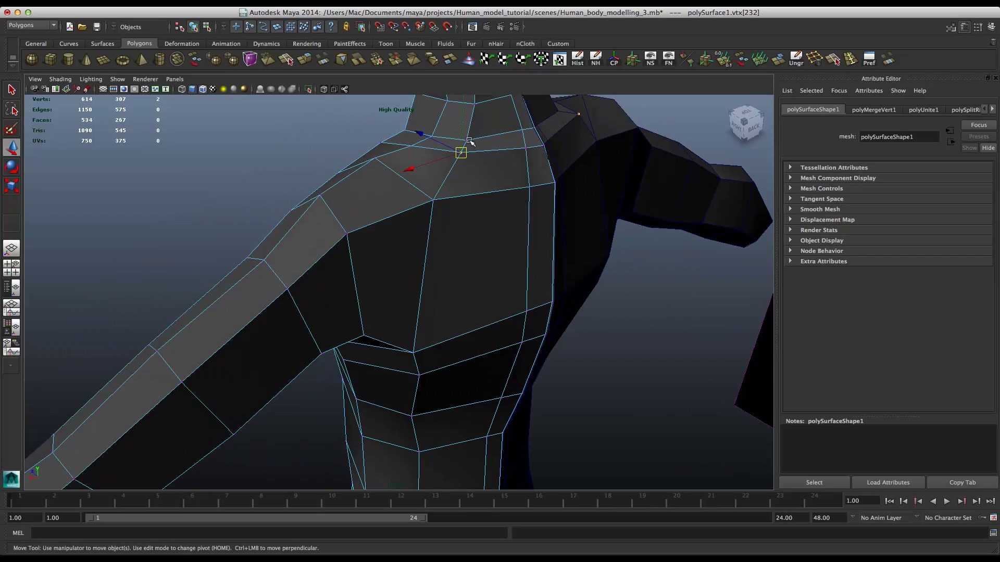
{"action": "left_click_drag", "start_coordinate": [457, 117], "coordinate": [459, 109]}
{"action": "left_click_drag", "start_coordinate": [504, 196], "coordinate": [463, 210], "text": "alt"}
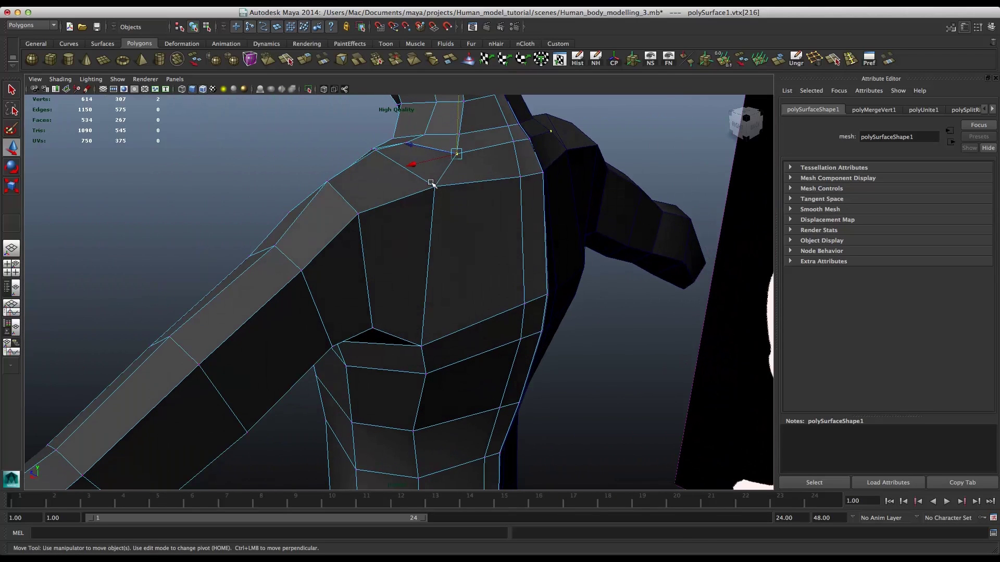
- Lower the centre-line vertex of the upper back and the vertex beside it to between the shoulder blades
{"action": "left_click", "coordinate": [546, 168]}
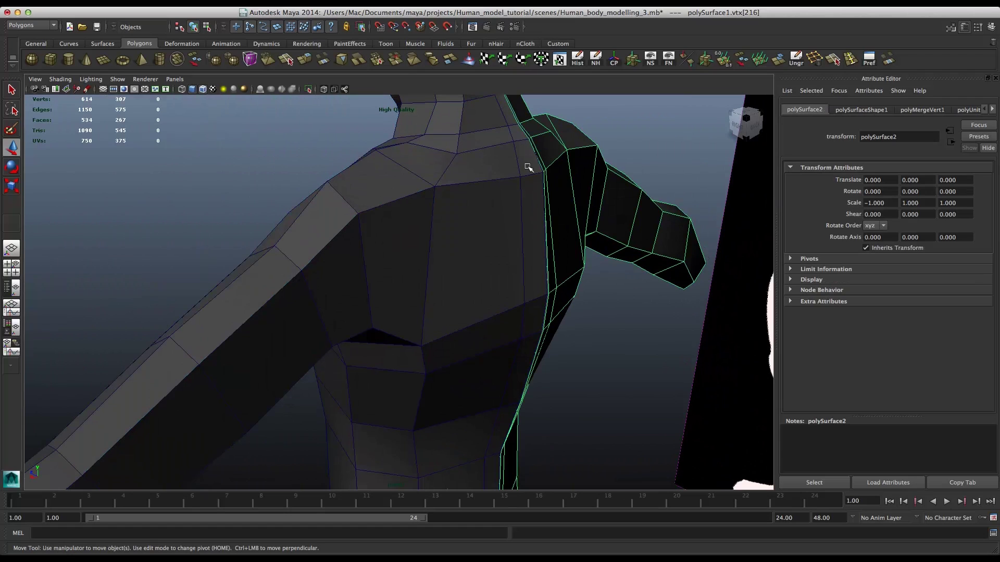
{"action": "left_click", "coordinate": [428, 235]}
{"action": "right_click_drag", "start_coordinate": [447, 230], "coordinate": [408, 232]}
{"action": "left_click", "coordinate": [456, 154]}
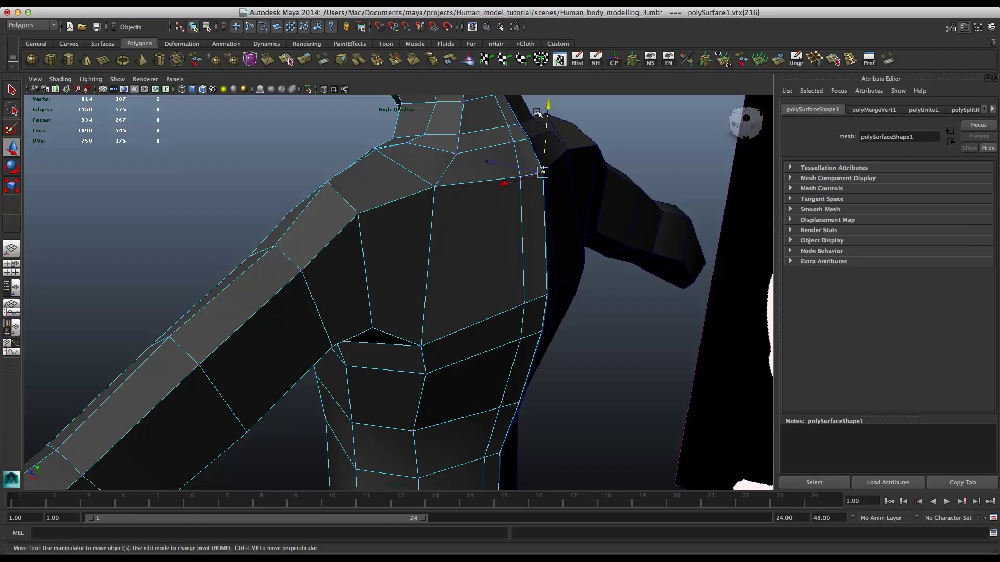
{"action": "left_click_drag", "start_coordinate": [546, 142], "coordinate": [490, 210]}
{"action": "left_click", "coordinate": [520, 177]}
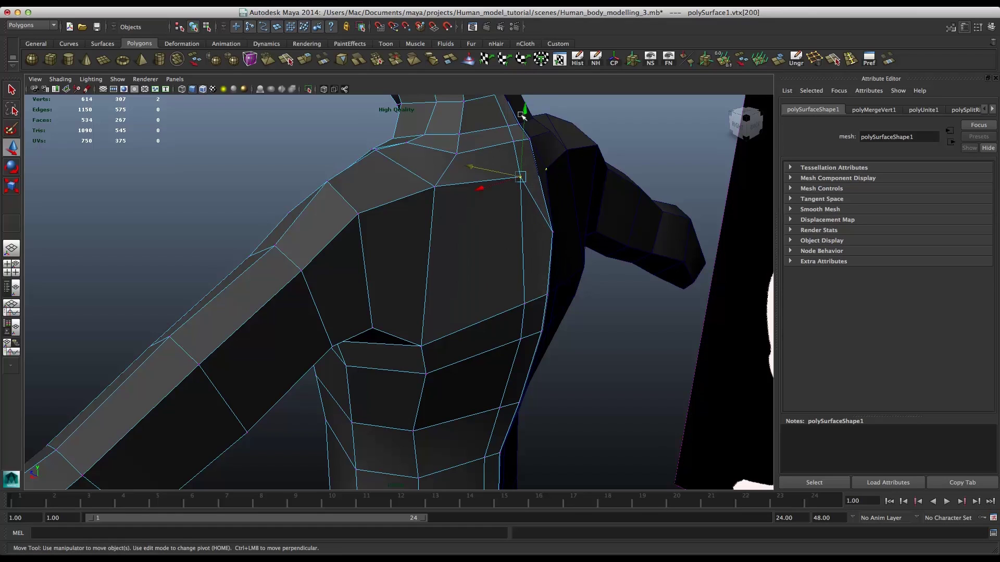
{"action": "left_click_drag", "start_coordinate": [522, 142], "coordinate": [526, 175]}
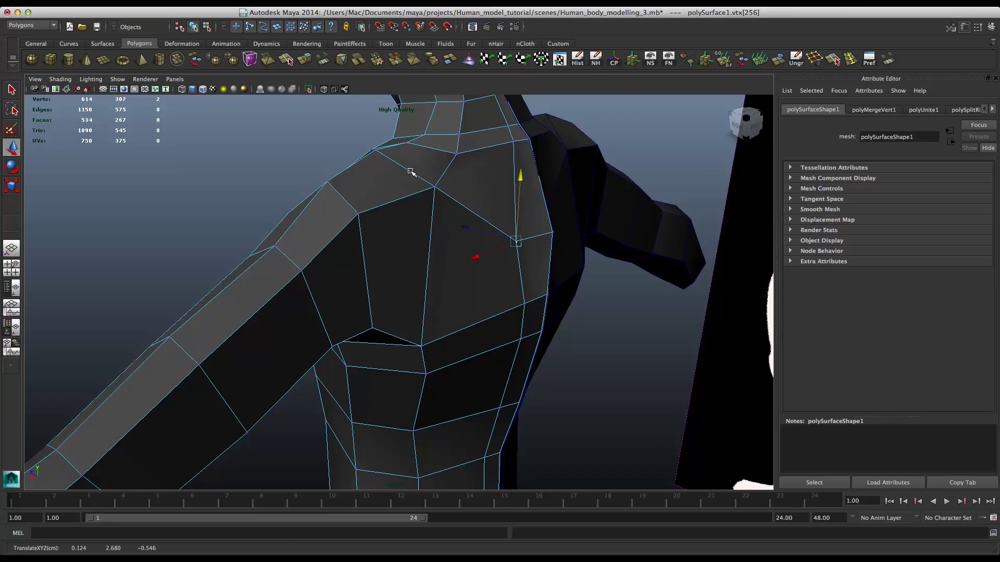
- Lower the shoulder-blade vertex and push it backward, then lower the neighbouring vertex behind the shoulder
{"action": "mouse_move", "coordinate": [458, 197]}
{"action": "left_mouse_down", "text": "alt"}
{"action": "mouse_move", "coordinate": [491, 195]}
{"action": "mouse_move", "coordinate": [449, 183]}
{"action": "left_mouse_up", "text": "alt"}
{"action": "left_click_drag", "start_coordinate": [432, 113], "coordinate": [434, 152]}
{"action": "left_click_drag", "start_coordinate": [377, 206], "coordinate": [386, 209]}
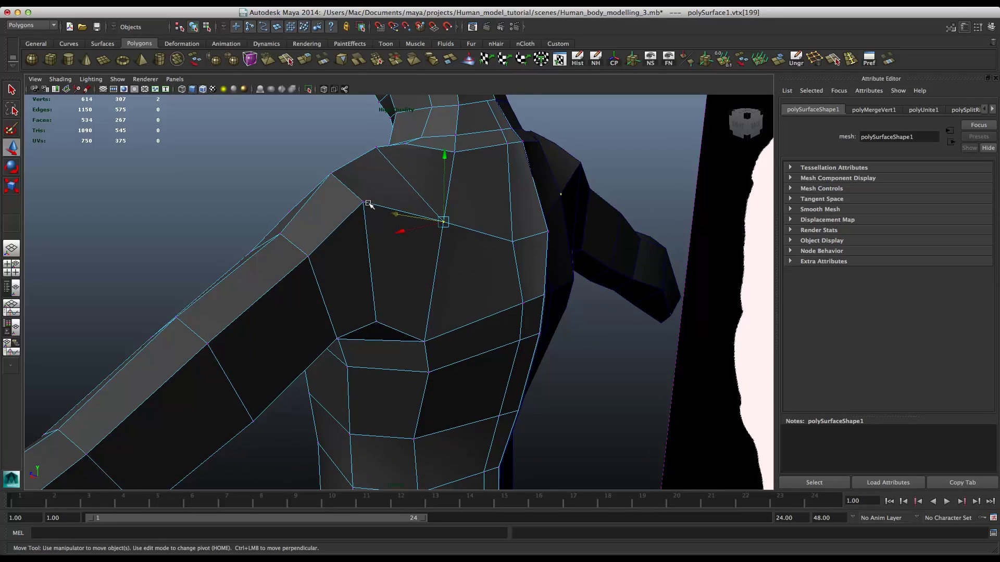
{"action": "left_click_drag", "start_coordinate": [361, 134], "coordinate": [362, 182]}
{"action": "left_click_drag", "start_coordinate": [300, 212], "coordinate": [333, 241], "text": "alt"}
{"action": "left_click_drag", "start_coordinate": [391, 171], "coordinate": [393, 176]}
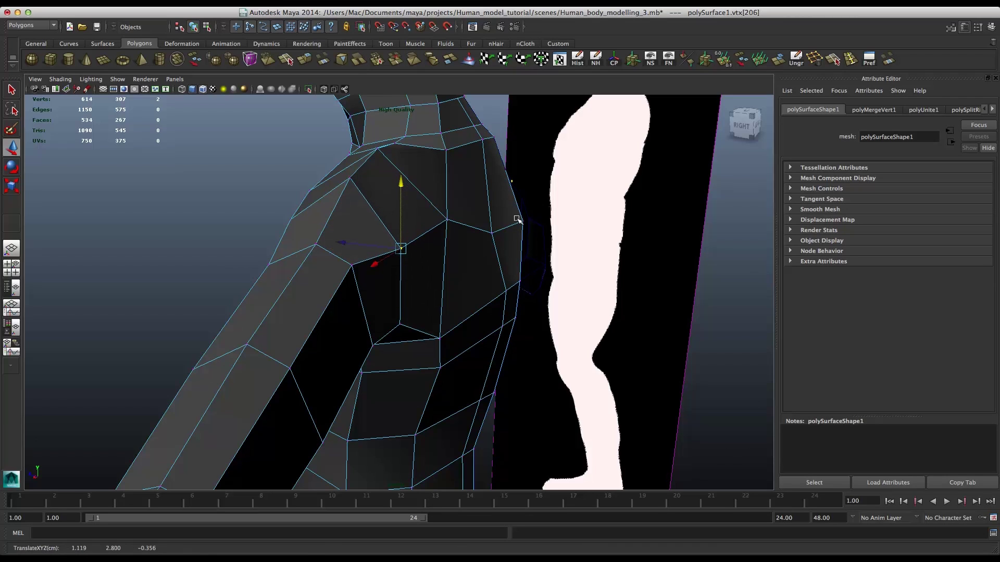
- Raise the upper-back vertex beside the spine and the centre-line vertex to level the shoulder-blade edge row
{"action": "left_click", "coordinate": [493, 229]}
{"action": "left_click_drag", "start_coordinate": [495, 189], "coordinate": [406, 223], "text": "alt"}
{"action": "left_click", "coordinate": [567, 240]}
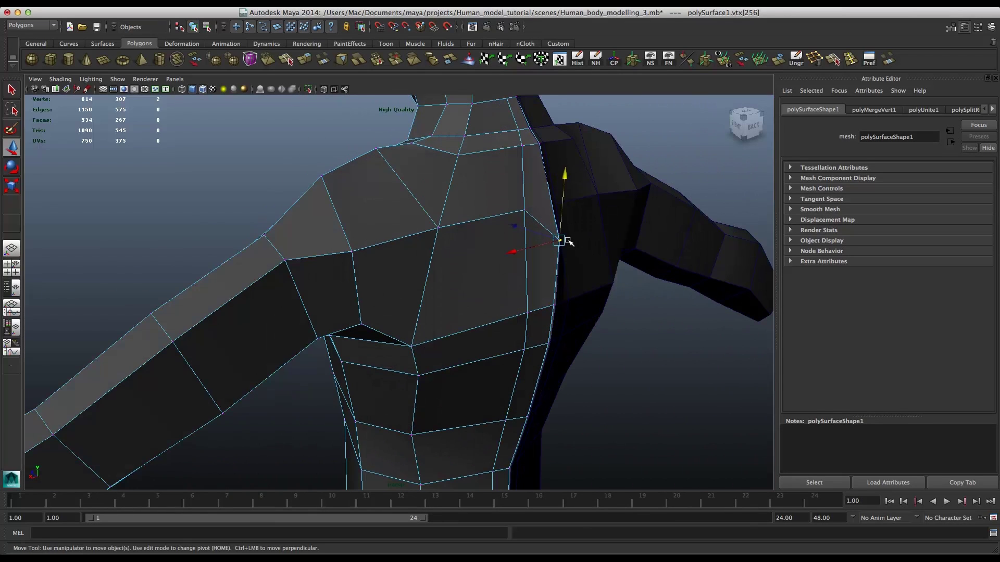
{"action": "left_click_drag", "start_coordinate": [558, 169], "coordinate": [558, 139]}
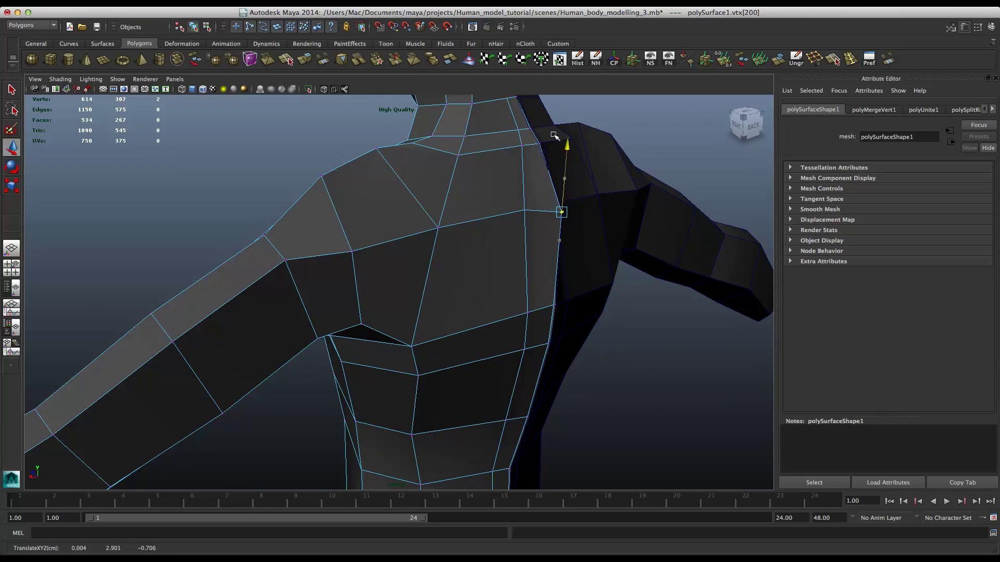
{"action": "left_click_drag", "start_coordinate": [544, 178], "coordinate": [342, 221], "text": "alt"}
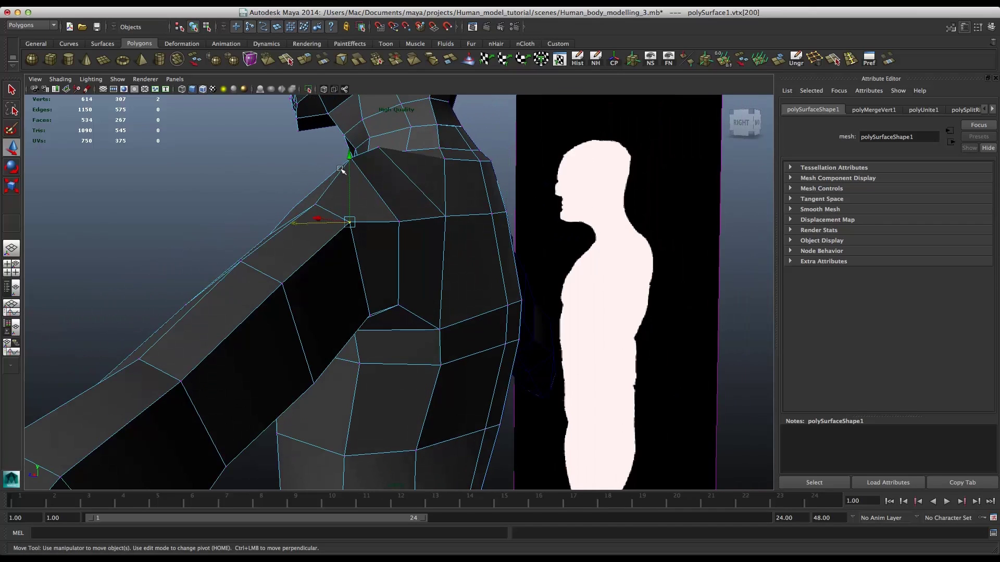
- Lower the rear vertex at the top of the arm and the next rear vertex along the upper arm
{"action": "left_click", "coordinate": [358, 228]}
{"action": "left_click", "coordinate": [348, 219]}
{"action": "left_click_drag", "start_coordinate": [342, 151], "coordinate": [182, 273]}
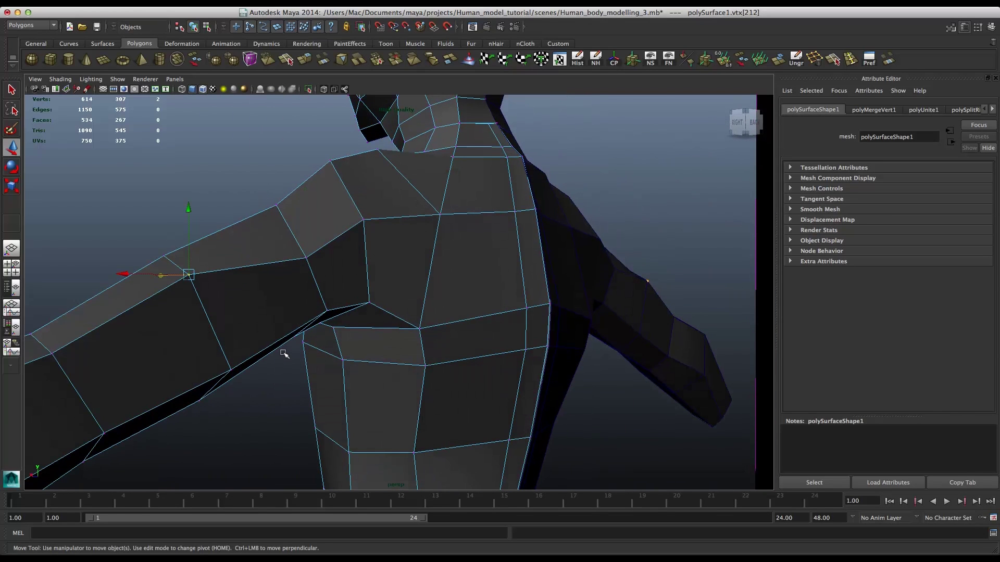
{"action": "middle_click_drag", "start_coordinate": [356, 354], "coordinate": [449, 274], "text": "alt"}
{"action": "right_click_drag", "start_coordinate": [448, 273], "coordinate": [447, 224], "text": "alt"}
{"action": "left_click", "coordinate": [380, 155]}
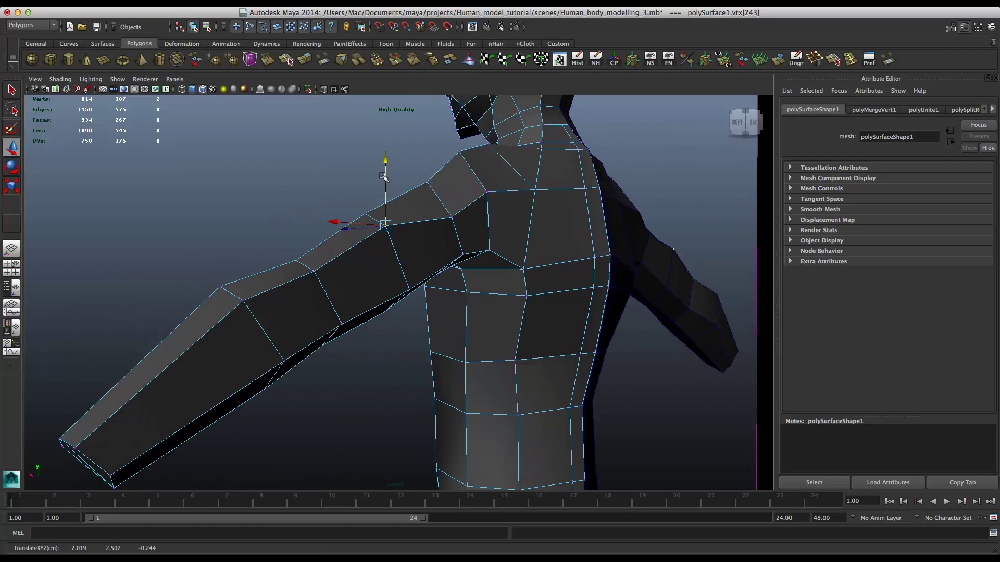
{"action": "left_click_drag", "start_coordinate": [379, 154], "coordinate": [402, 173]}
- Raise the rear vertex beside the shoulder slightly, then push it and the next rear upper-arm vertex backward
{"action": "left_click", "coordinate": [449, 215]}
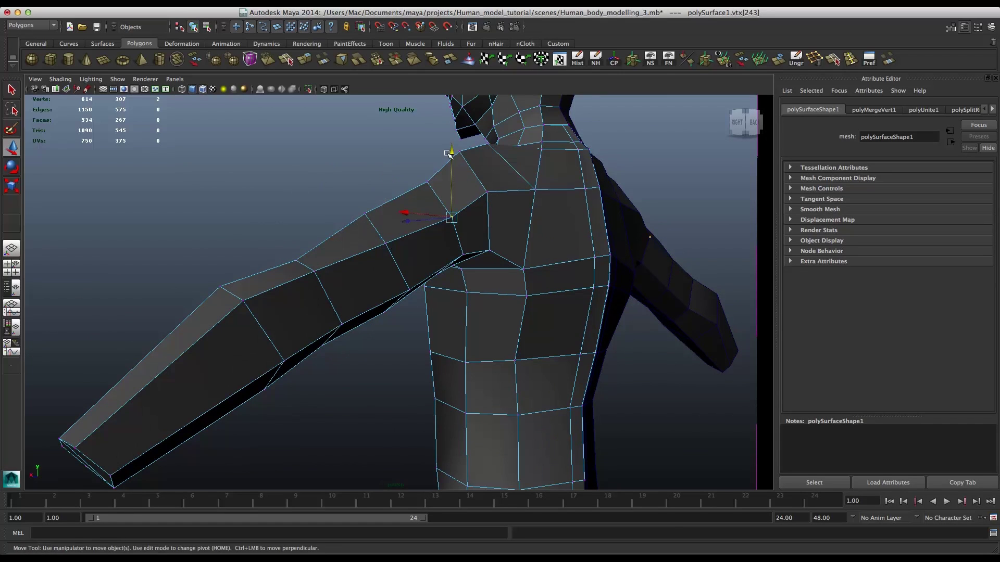
{"action": "left_click_drag", "start_coordinate": [445, 142], "coordinate": [446, 135]}
{"action": "left_click", "coordinate": [380, 243]}
{"action": "left_click_drag", "start_coordinate": [417, 269], "coordinate": [453, 264], "text": "alt"}
{"action": "left_click_drag", "start_coordinate": [396, 253], "coordinate": [406, 254]}
{"action": "left_click", "coordinate": [476, 212]}
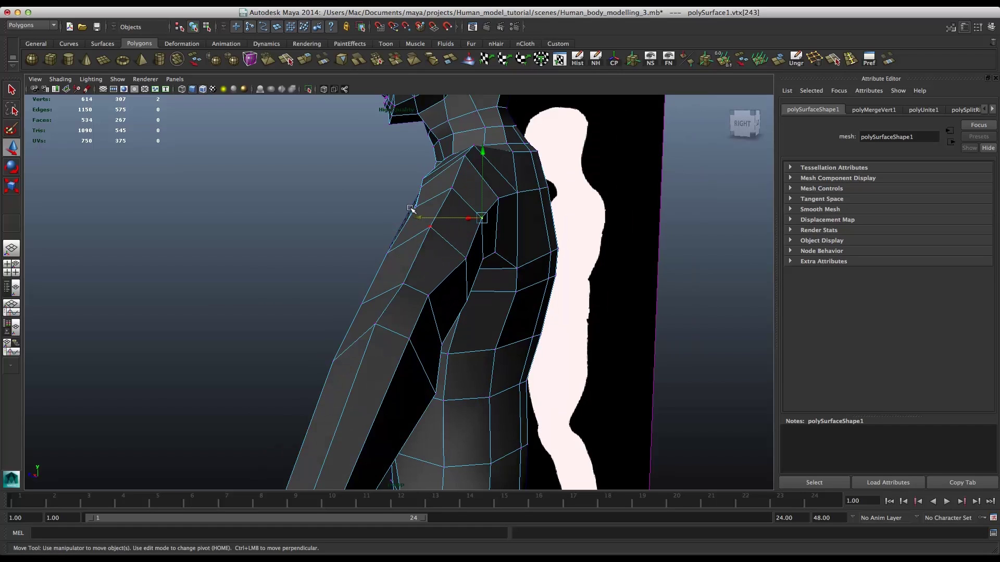
{"action": "middle_click_drag", "start_coordinate": [412, 210], "coordinate": [418, 213]}
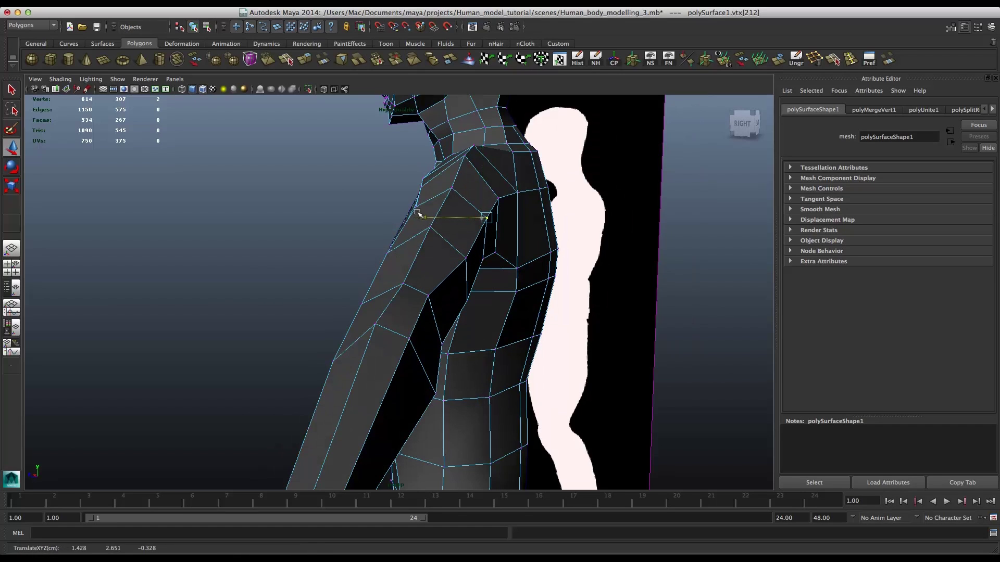
- Lower the rear arm vertex just above the elbow and push it backward to round the upper arm
{"action": "left_click", "coordinate": [429, 295]}
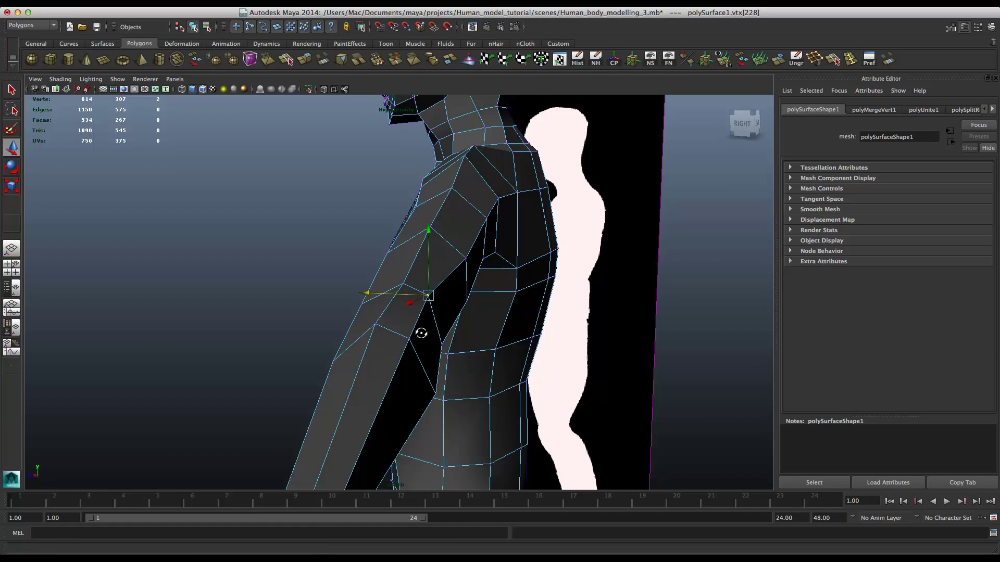
{"action": "left_click_drag", "start_coordinate": [420, 334], "coordinate": [365, 318], "text": "alt"}
{"action": "left_click_drag", "start_coordinate": [325, 214], "coordinate": [326, 231]}
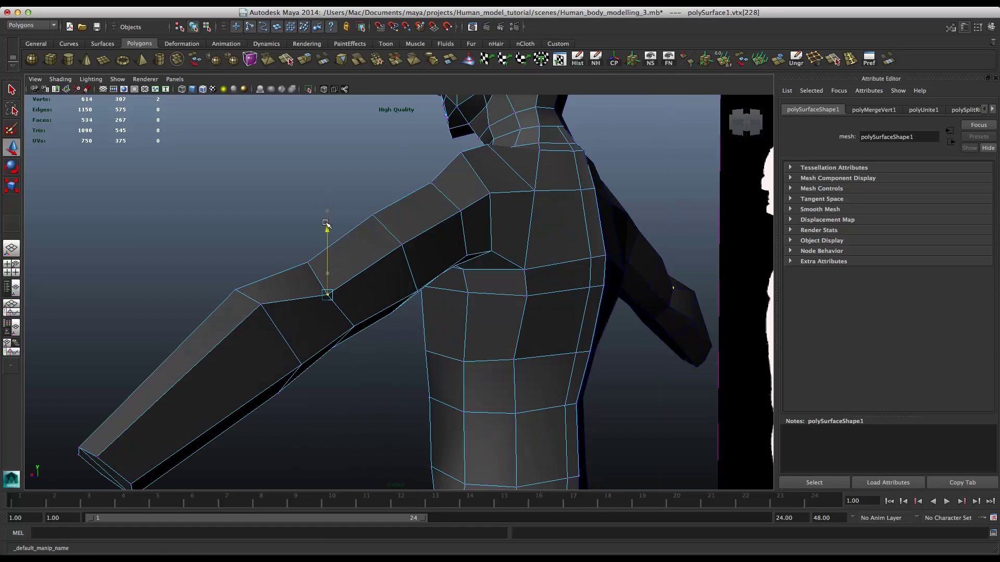
{"action": "left_click_drag", "start_coordinate": [375, 340], "coordinate": [415, 342], "text": "alt"}
{"action": "left_click_drag", "start_coordinate": [418, 307], "coordinate": [434, 307]}
- Lower the rear elbow vertex and push it slightly backward in line with the arm's edge
{"action": "left_click_drag", "start_coordinate": [492, 368], "coordinate": [199, 305], "text": "alt"}
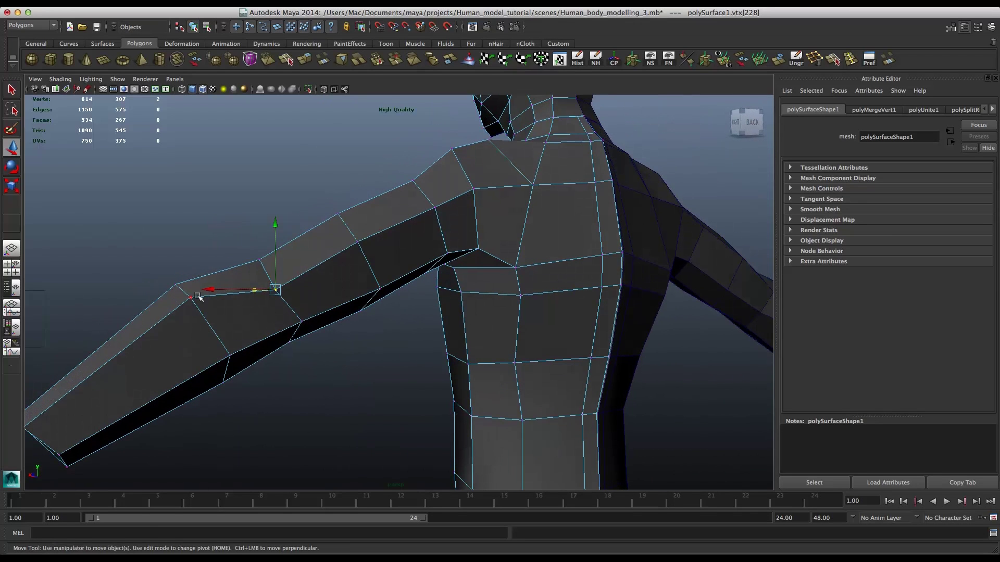
{"action": "scroll", "coordinate": [314, 385], "scroll_direction": "down", "scroll_amount": 5}
{"action": "left_click_drag", "start_coordinate": [314, 379], "coordinate": [411, 339], "text": "alt"}
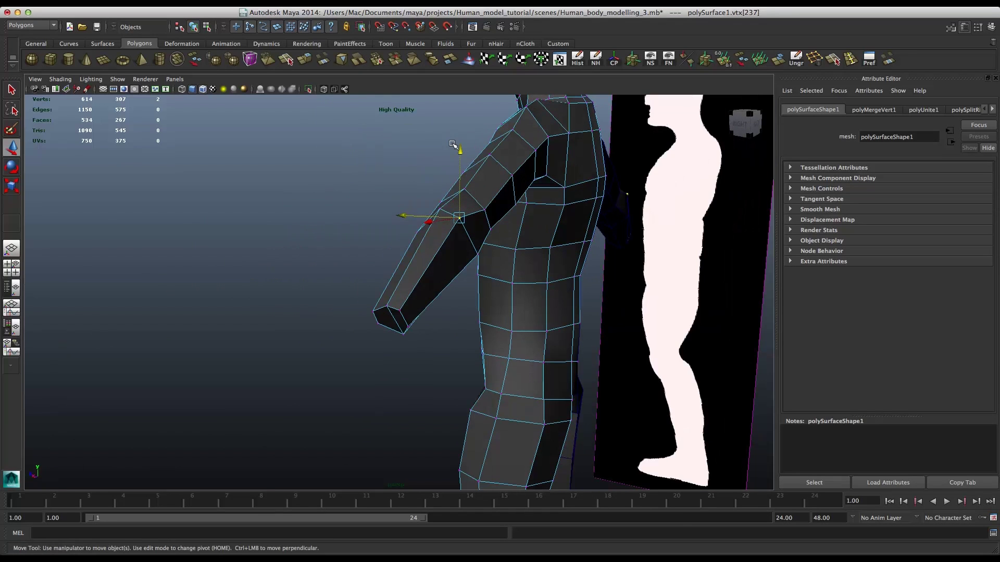
{"action": "left_click_drag", "start_coordinate": [456, 145], "coordinate": [456, 165]}
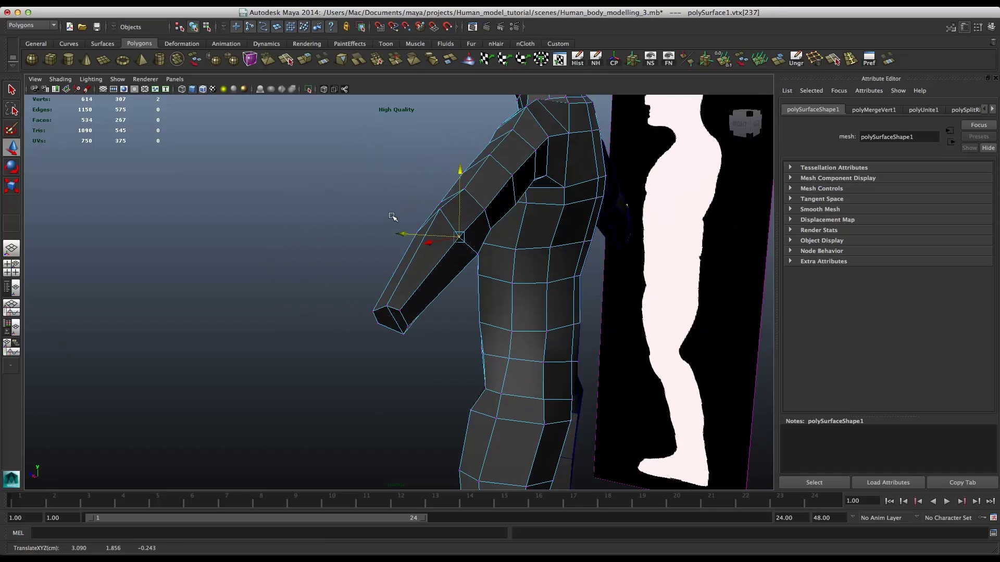
{"action": "left_click_drag", "start_coordinate": [397, 228], "coordinate": [404, 230]}
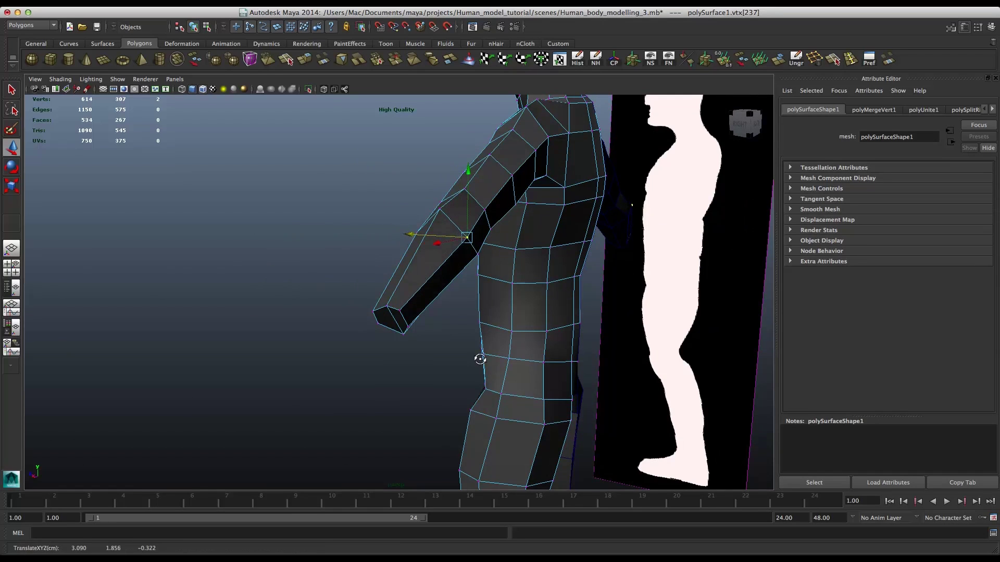
- Push the rear corner vertex of the wrist end backward to widen the wrist
{"action": "left_click_drag", "start_coordinate": [480, 361], "coordinate": [500, 353], "text": "alt"}
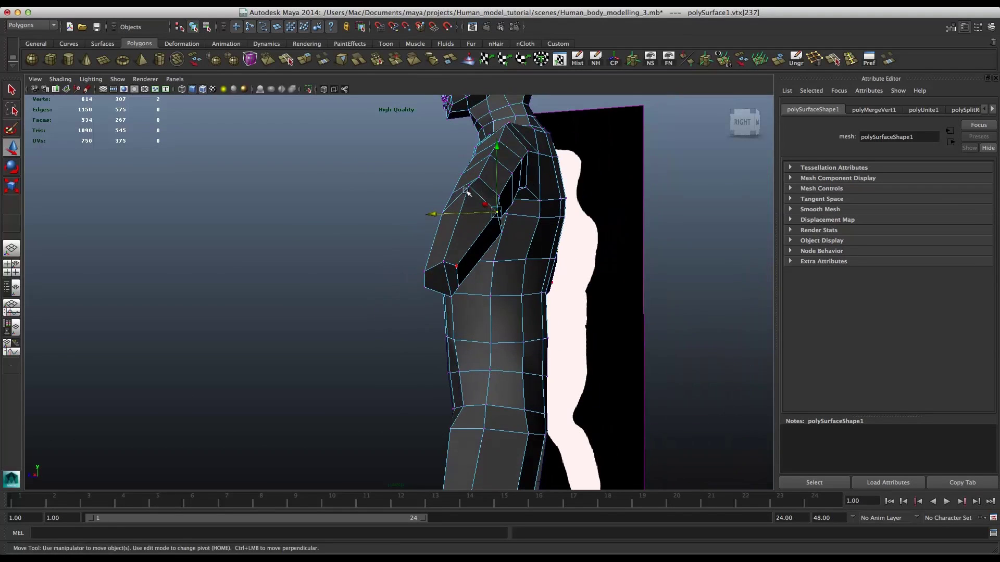
{"action": "left_click_drag", "start_coordinate": [456, 266], "coordinate": [464, 273]}
{"action": "left_click_drag", "start_coordinate": [535, 266], "coordinate": [674, 273], "text": "alt"}
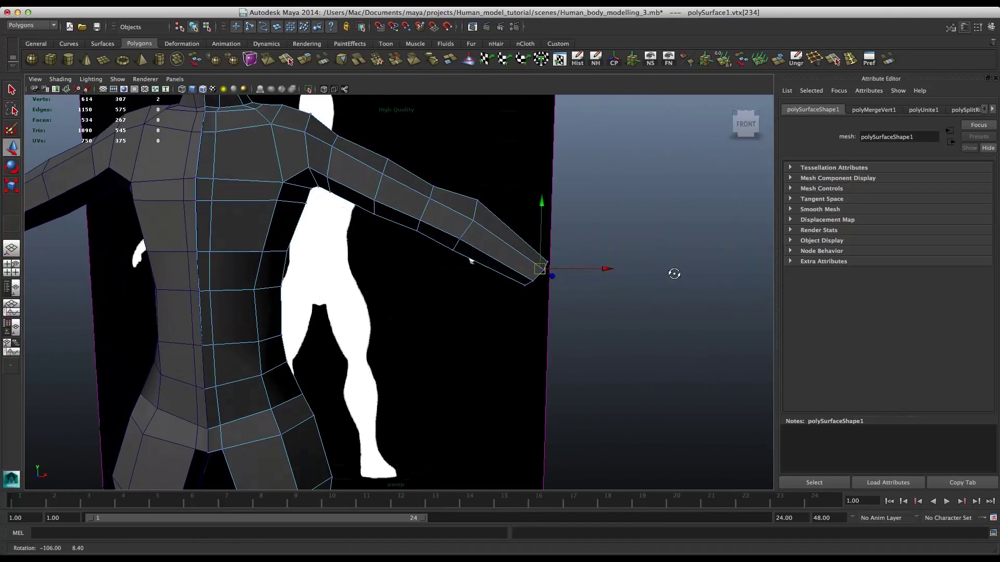
{"action": "left_click_drag", "start_coordinate": [315, 270], "coordinate": [346, 240], "text": "alt"}
{"action": "left_click_drag", "start_coordinate": [423, 246], "coordinate": [367, 239], "text": "alt"}
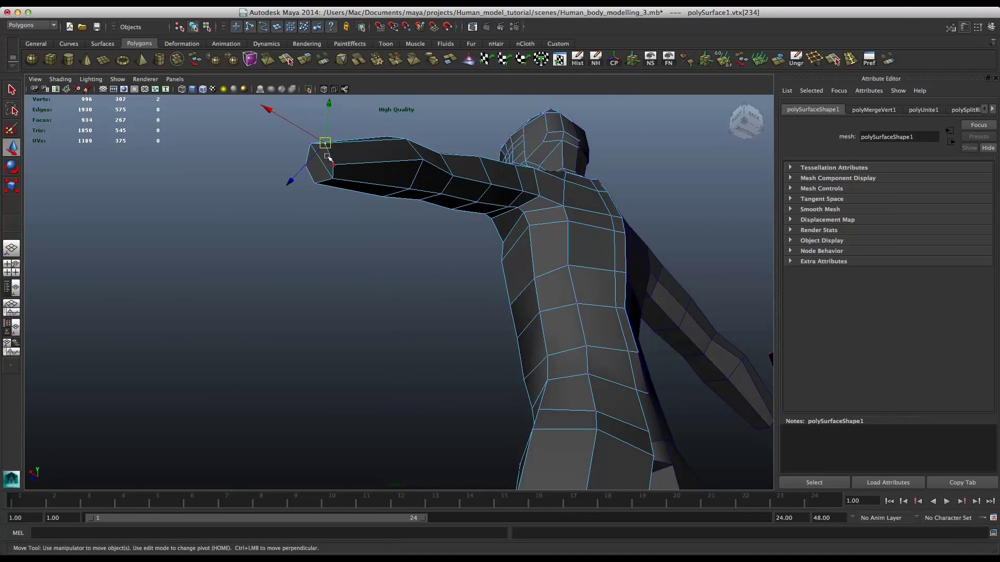
- Nudge the lower rear vertex of the wrist end and the matching rear elbow vertex to even out the forearm
{"action": "key", "text": "Down"}
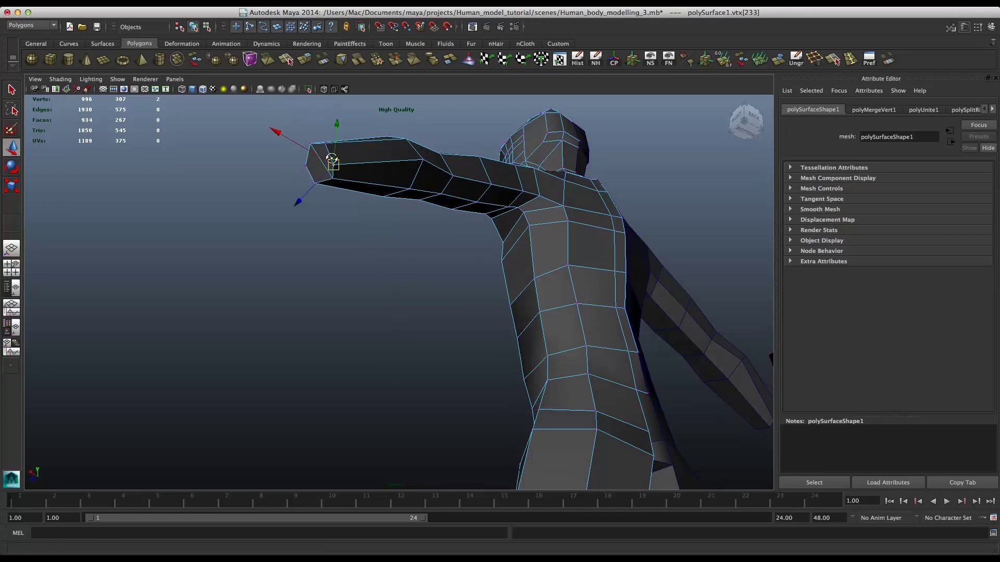
{"action": "left_click_drag", "start_coordinate": [361, 204], "coordinate": [376, 202], "text": "alt"}
{"action": "left_click", "coordinate": [350, 163]}
{"action": "left_click", "coordinate": [353, 165]}
{"action": "left_click_drag", "start_coordinate": [350, 158], "coordinate": [349, 159]}
{"action": "left_click_drag", "start_coordinate": [443, 198], "coordinate": [385, 162], "text": "alt"}
{"action": "left_click", "coordinate": [384, 167]}
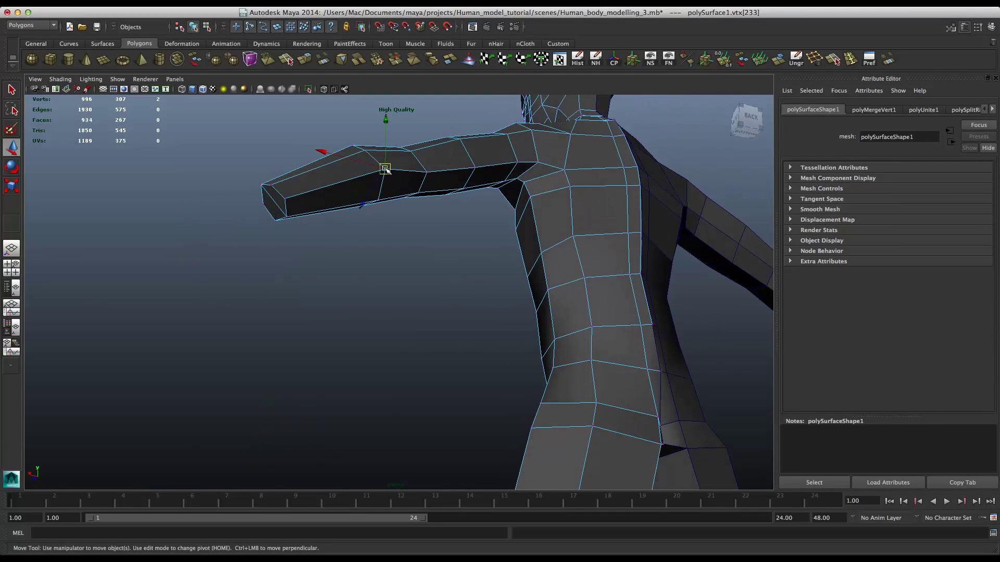
{"action": "left_click", "coordinate": [380, 172]}
- From beneath the arm, shift the wrist's underside centre vertex slightly forward and nudge its rear corner vertex backward
{"action": "left_click_drag", "start_coordinate": [497, 212], "coordinate": [550, 204], "text": "alt"}
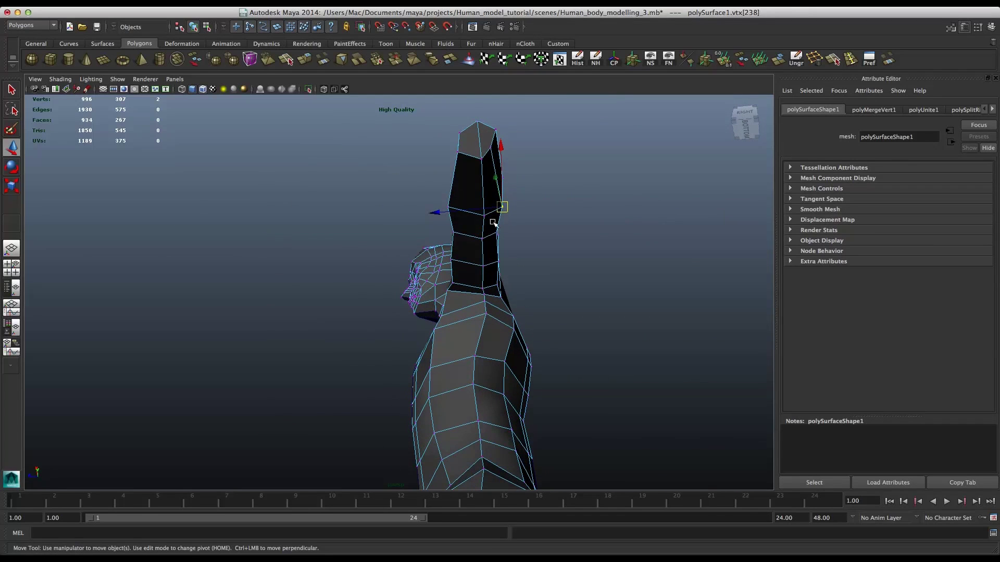
{"action": "left_click", "coordinate": [479, 156]}
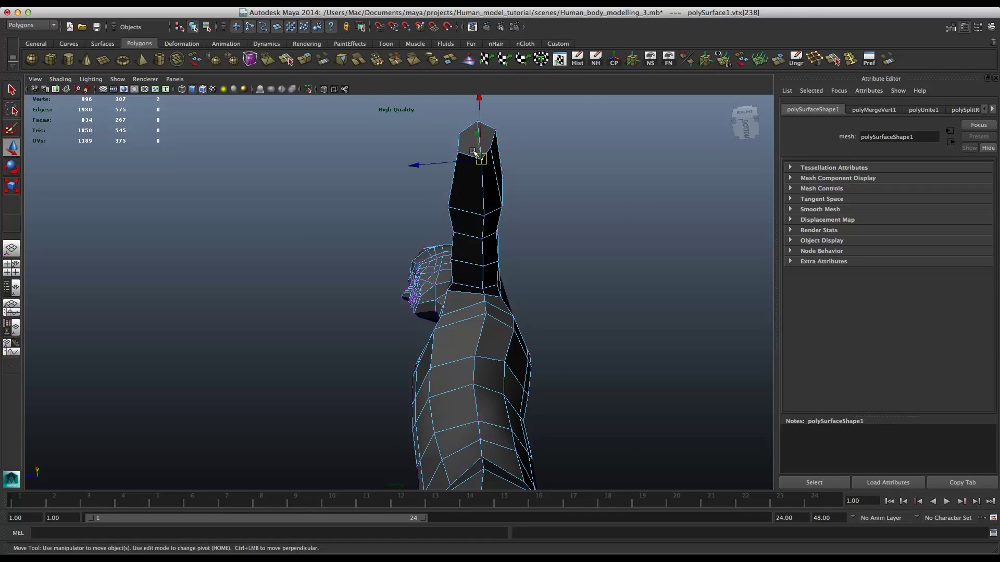
{"action": "middle_click_drag", "start_coordinate": [469, 151], "coordinate": [467, 152]}
{"action": "left_click", "coordinate": [488, 145]}
{"action": "left_click", "coordinate": [488, 144]}
{"action": "middle_click_drag", "start_coordinate": [488, 145], "coordinate": [490, 146]}
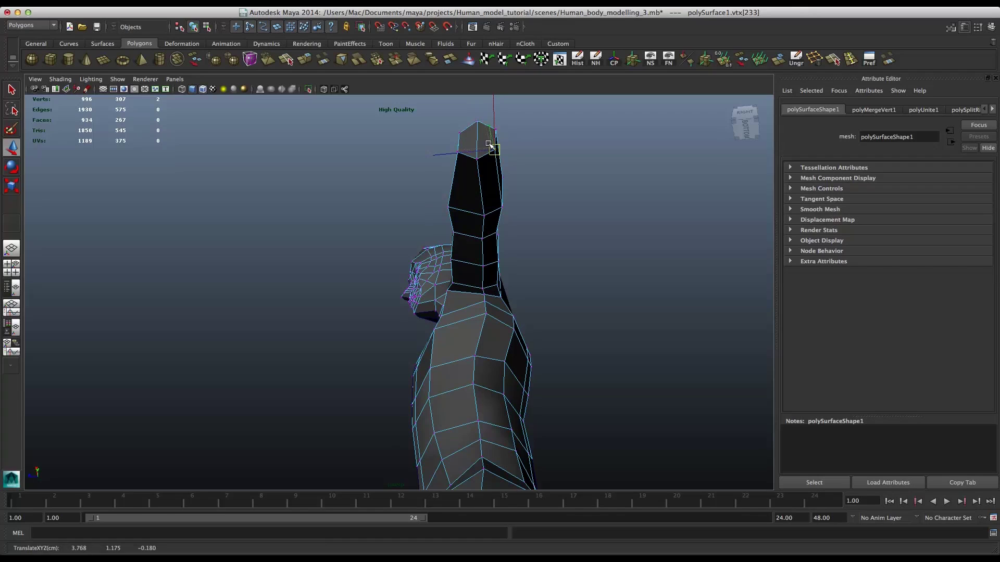
- Shift the underside centre vertices of the elbow and the two loops above it forward to straighten the arm's lower edge line
{"action": "left_click", "coordinate": [478, 213]}
{"action": "left_click_drag", "start_coordinate": [477, 211], "coordinate": [471, 210]}
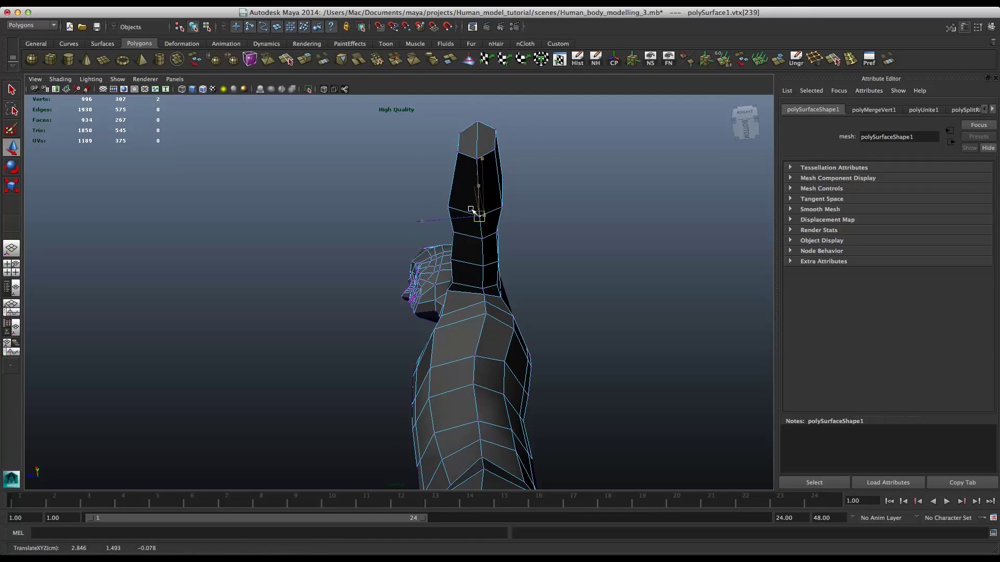
{"action": "left_click", "coordinate": [476, 237]}
{"action": "middle_click_drag", "start_coordinate": [478, 235], "coordinate": [471, 235]}
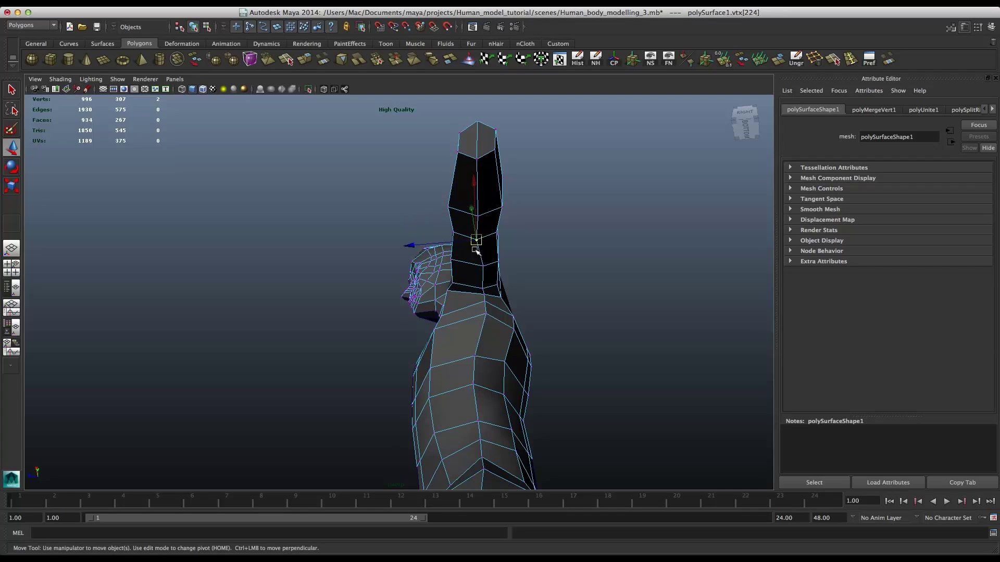
{"action": "left_click", "coordinate": [552, 329]}
{"action": "scroll", "coordinate": [599, 294], "scroll_direction": "up", "scroll_amount": 5}
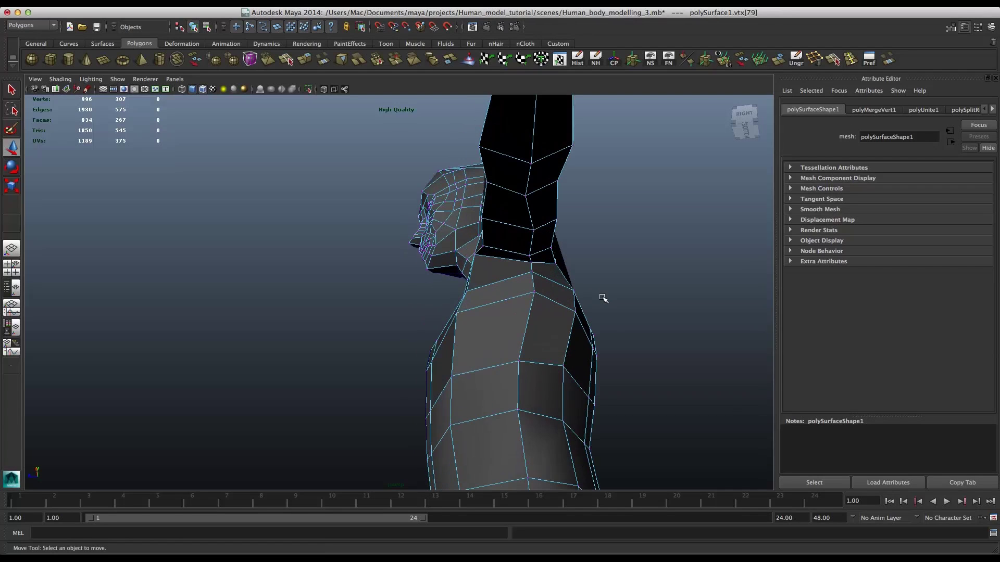
{"action": "left_click", "coordinate": [527, 225]}
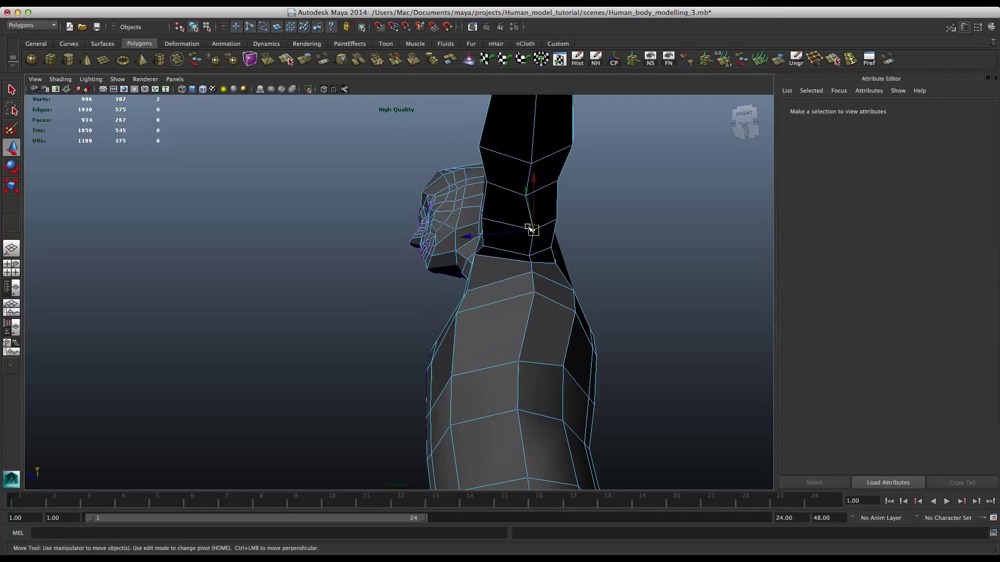
{"action": "middle_click_drag", "start_coordinate": [528, 225], "coordinate": [521, 228]}
- Shift the centre vertices around the armpit forward so they continue the arm's underside edge line into the torso
{"action": "left_click_drag", "start_coordinate": [569, 289], "coordinate": [520, 278], "text": "alt"}
{"action": "left_click", "coordinate": [510, 277]}
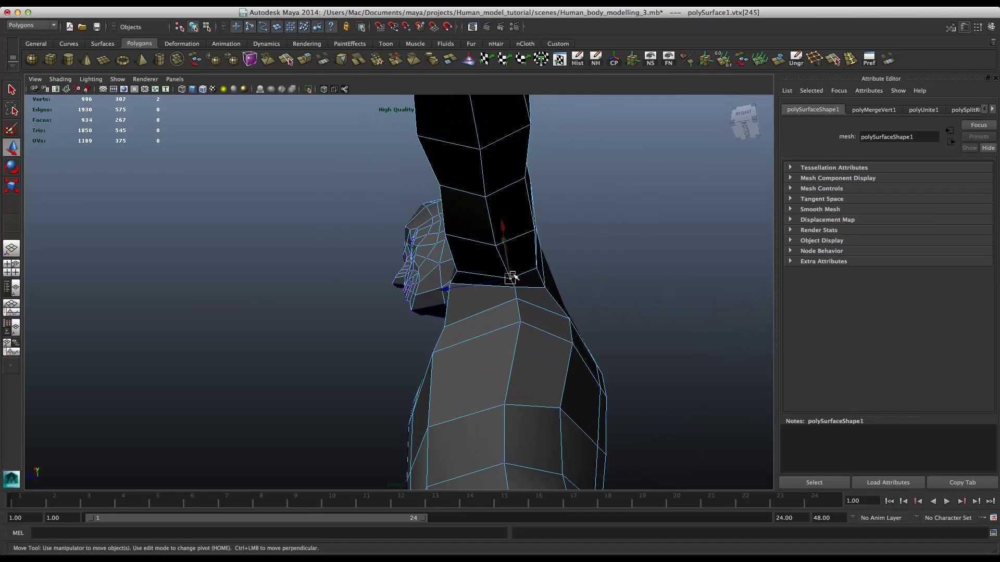
{"action": "left_click", "coordinate": [494, 269]}
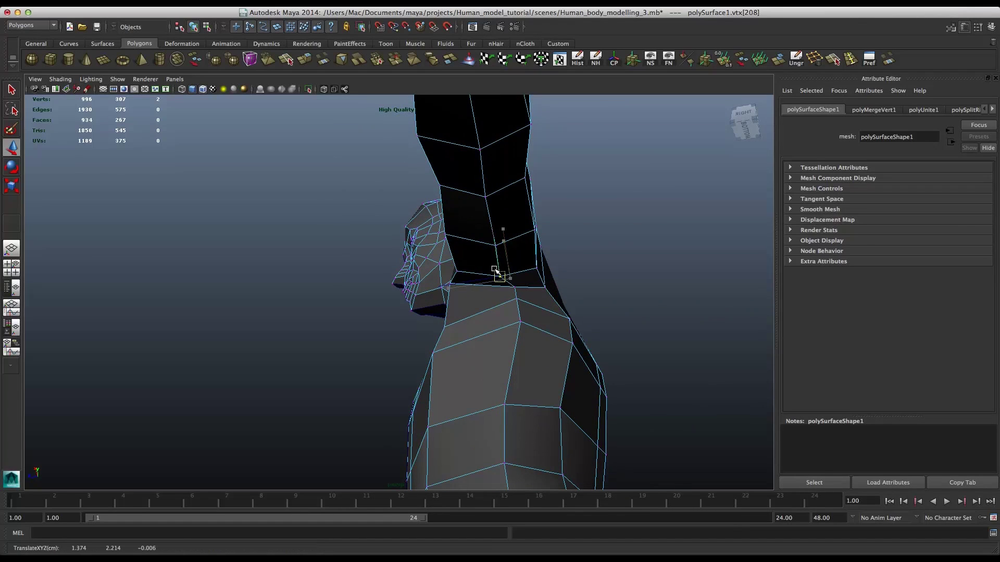
{"action": "left_click_drag", "start_coordinate": [510, 280], "coordinate": [500, 285]}
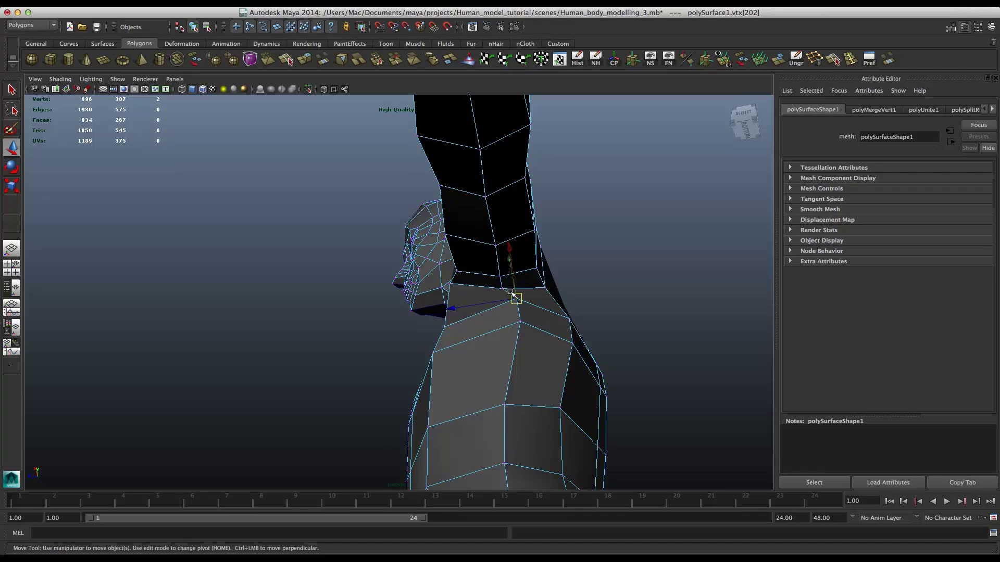
{"action": "left_click", "coordinate": [512, 295]}
{"action": "left_click_drag", "start_coordinate": [511, 294], "coordinate": [500, 301]}
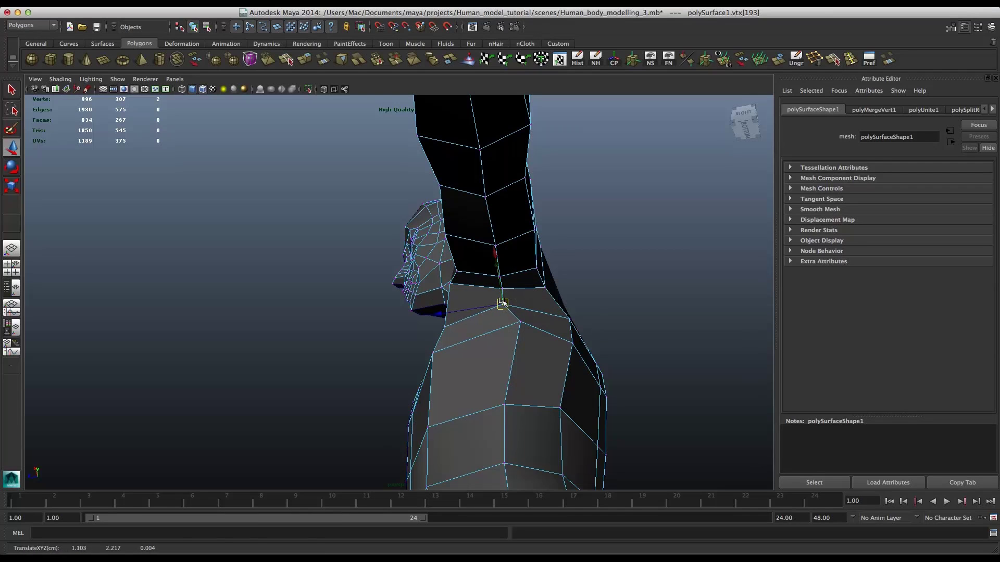
- Return to vertex editing and move the side torso vertex just below the armpit forward and down
{"action": "key", "text": "F8"}
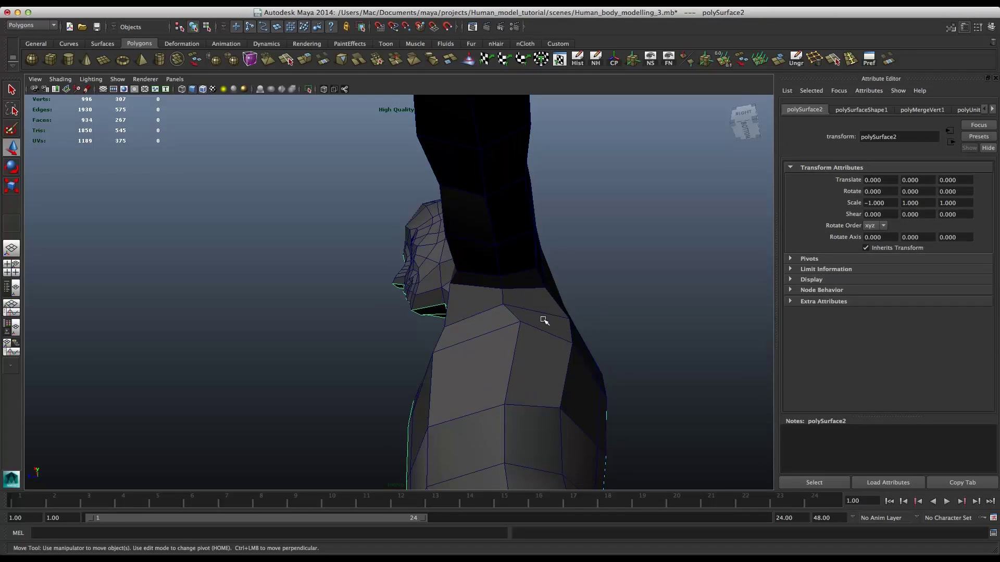
{"action": "left_click", "coordinate": [527, 323]}
{"action": "right_click_drag", "start_coordinate": [527, 321], "coordinate": [511, 317]}
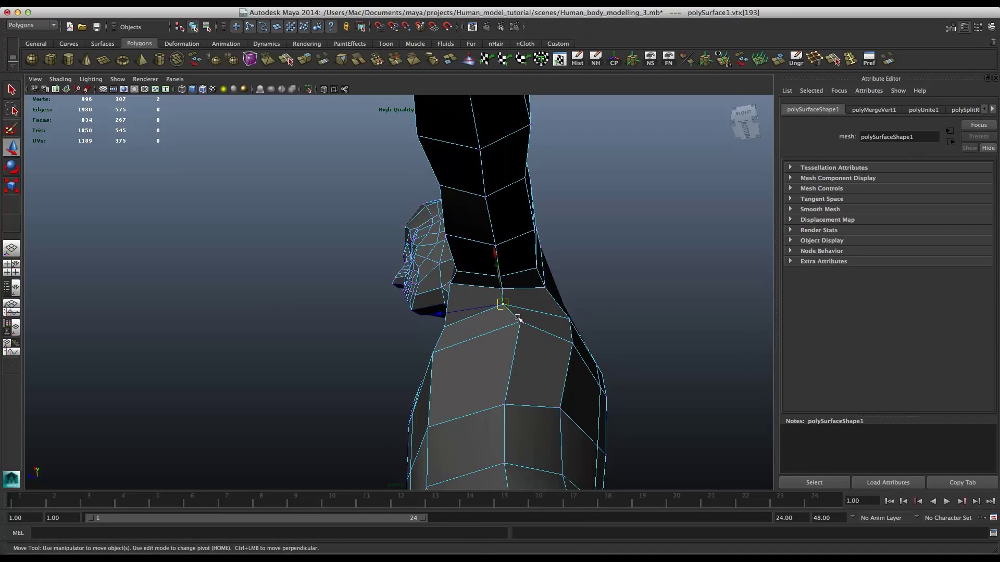
{"action": "left_click", "coordinate": [513, 315]}
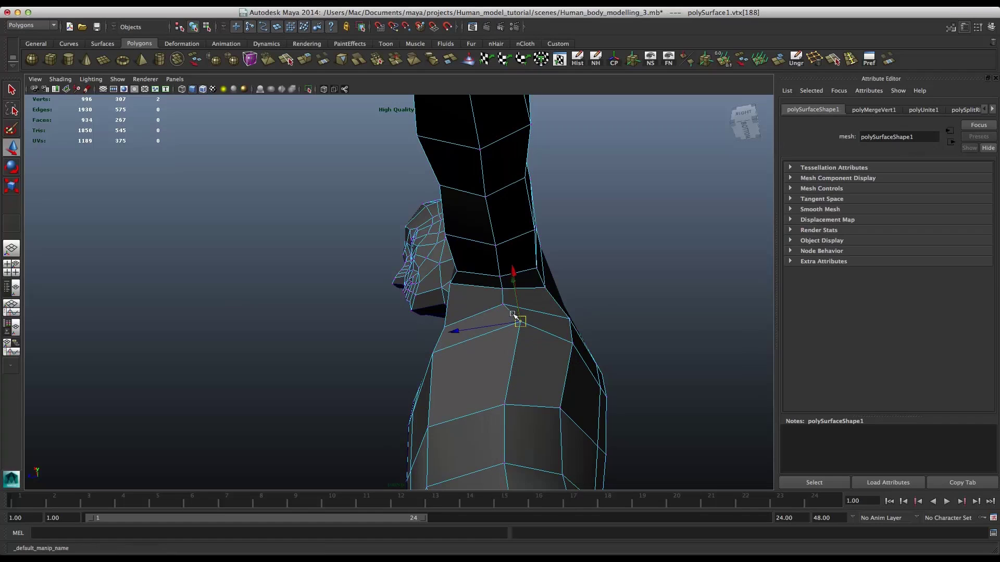
{"action": "left_click_drag", "start_coordinate": [519, 317], "coordinate": [498, 326]}
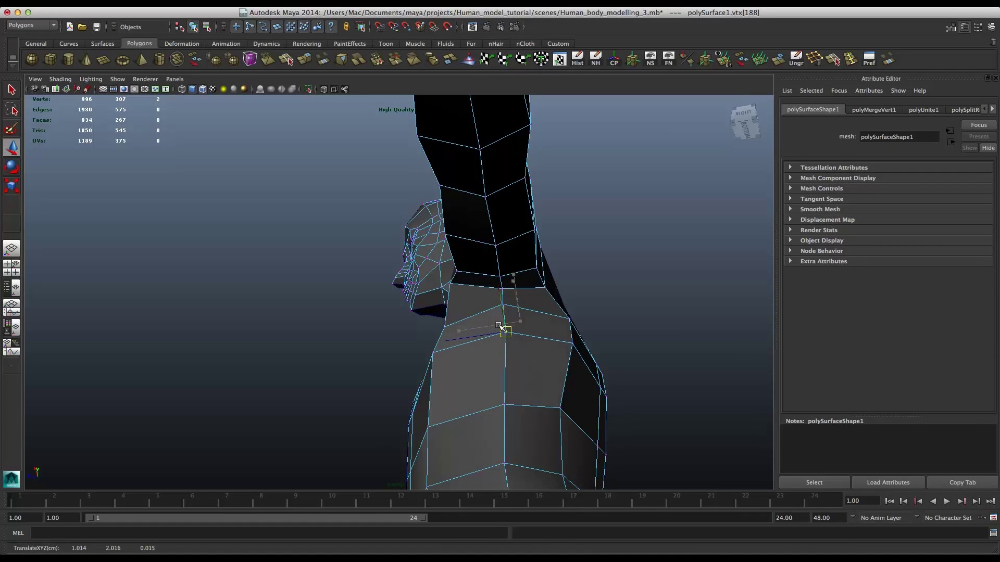
- Return to face selection and select both faces closing the lower end of the leg at the ankle
{"action": "left_click_drag", "start_coordinate": [467, 388], "coordinate": [385, 391], "text": "alt"}
{"action": "middle_click_drag", "start_coordinate": [384, 389], "coordinate": [346, 200], "text": "alt"}
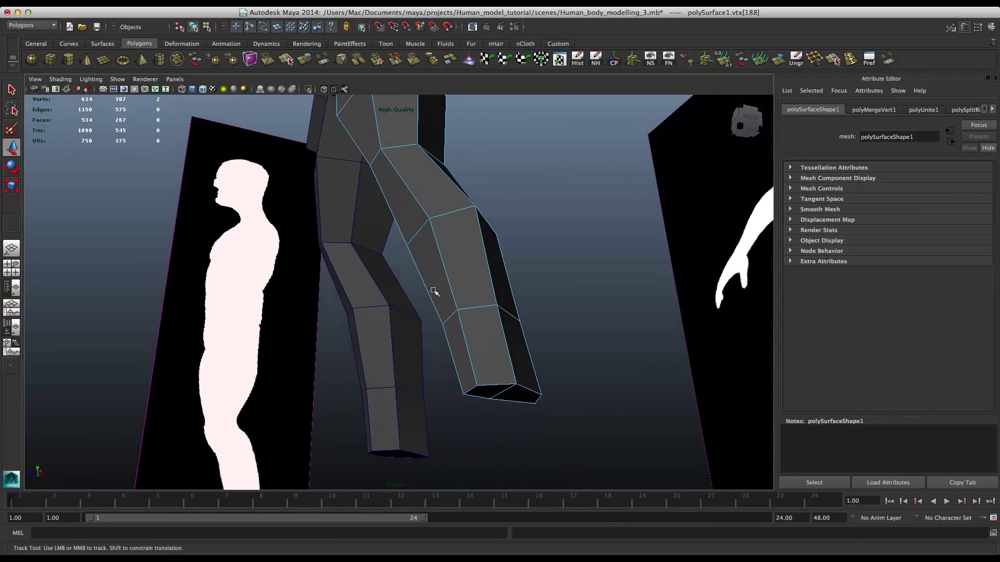
{"action": "right_click", "coordinate": [499, 372]}
{"action": "right_click_drag", "start_coordinate": [499, 372], "coordinate": [506, 344]}
{"action": "left_click", "coordinate": [492, 389]}
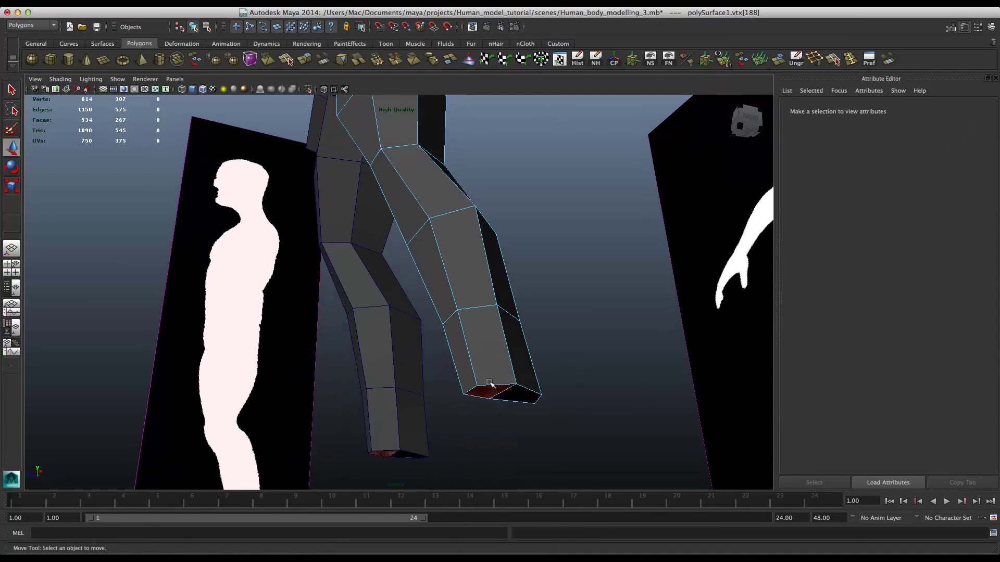
{"action": "left_click", "coordinate": [503, 392]}
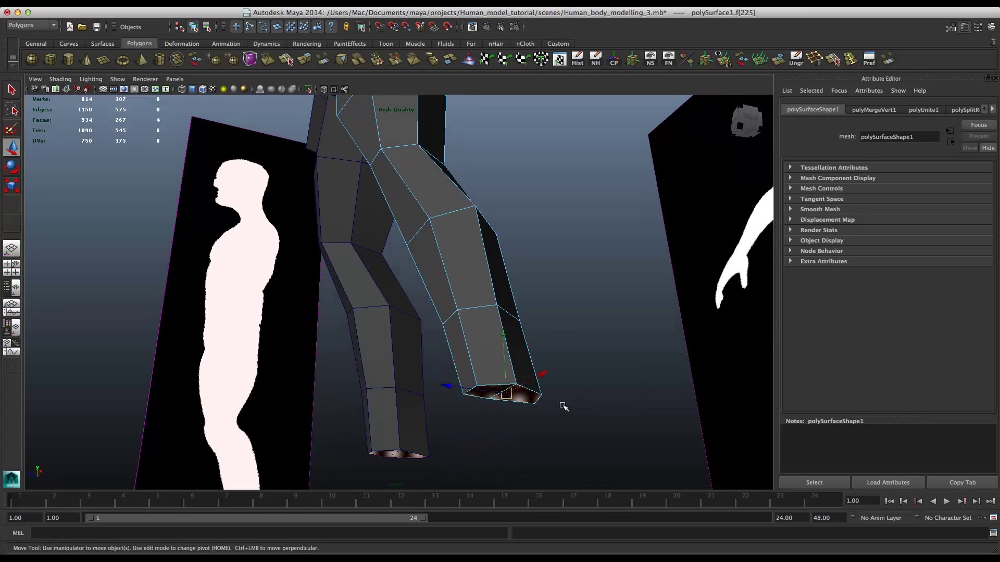
{"action": "left_click", "coordinate": [521, 339], "text": "shift"}
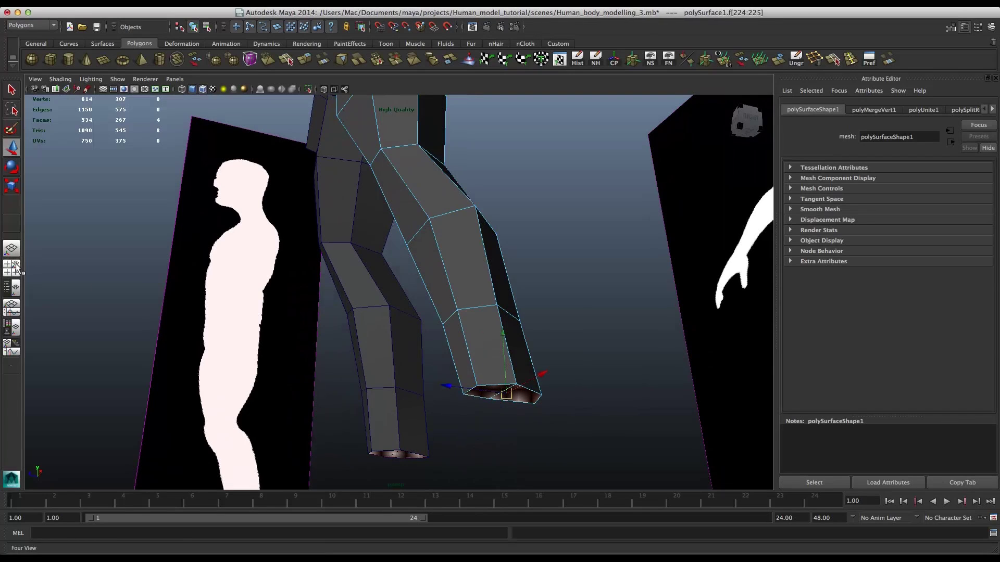
- Extrude the ankle end faces down slightly to the top of the foot, using the front and side references in four-view layout
{"action": "key", "text": "space"}
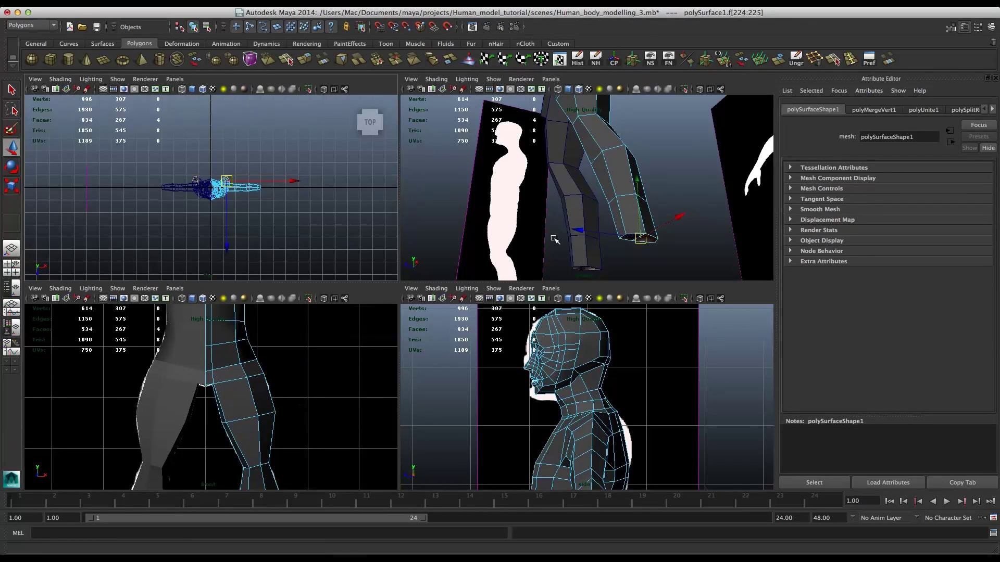
{"action": "scroll", "coordinate": [338, 389], "scroll_direction": "down", "scroll_amount": 8}
{"action": "middle_click_drag", "start_coordinate": [281, 407], "coordinate": [263, 355], "text": "alt"}
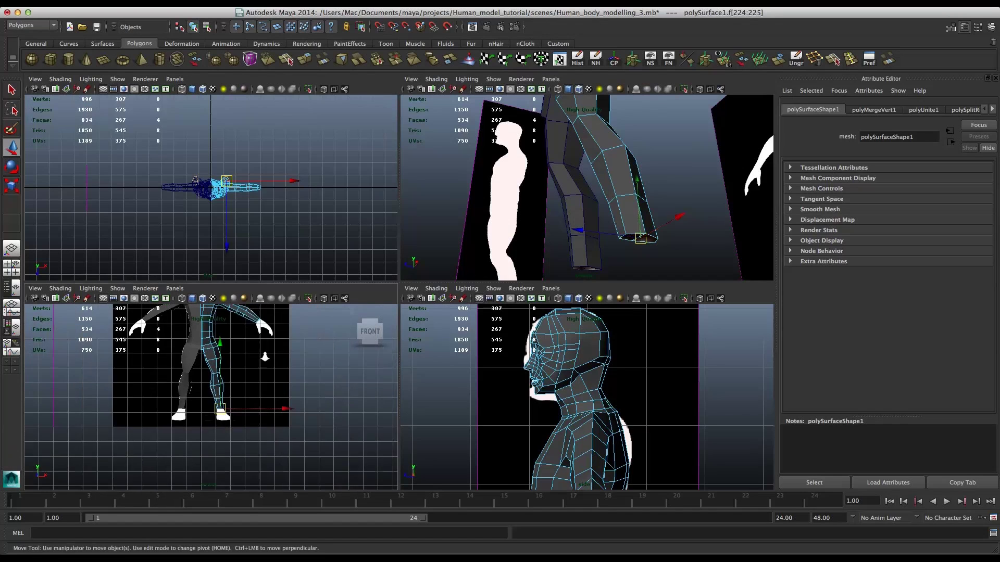
{"action": "scroll", "coordinate": [265, 365], "scroll_direction": "up", "scroll_amount": 4}
{"action": "scroll", "coordinate": [265, 366], "scroll_direction": "up", "scroll_amount": 5}
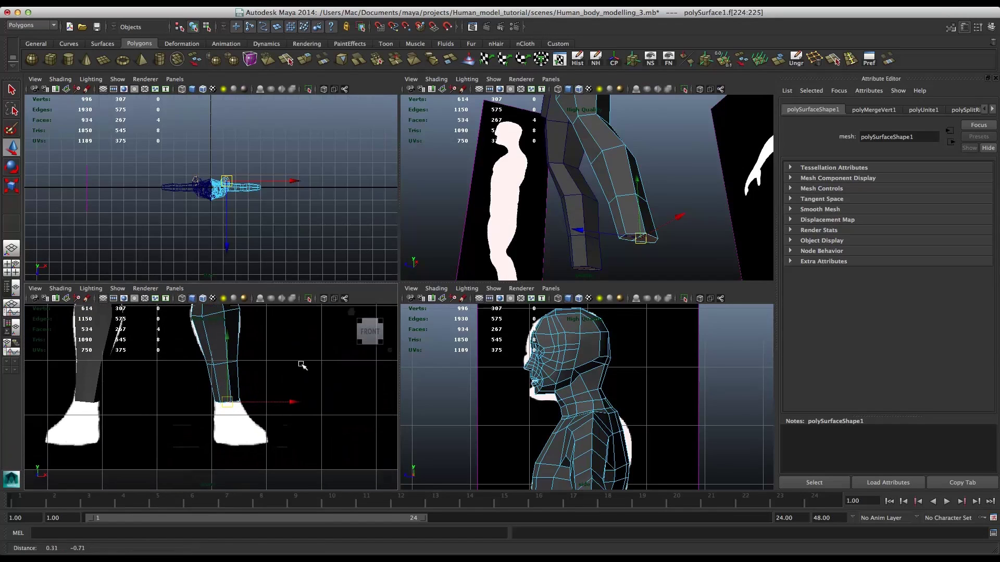
{"action": "scroll", "coordinate": [606, 431], "scroll_direction": "down", "scroll_amount": 5}
{"action": "scroll", "coordinate": [605, 431], "scroll_direction": "up", "scroll_amount": 6}
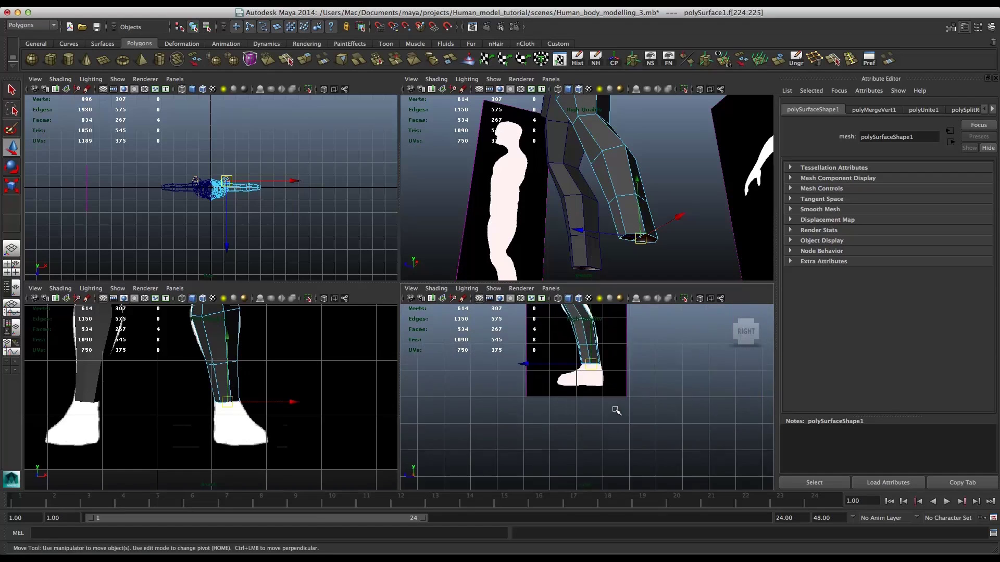
{"action": "scroll", "coordinate": [605, 368], "scroll_direction": "up", "scroll_amount": 4}
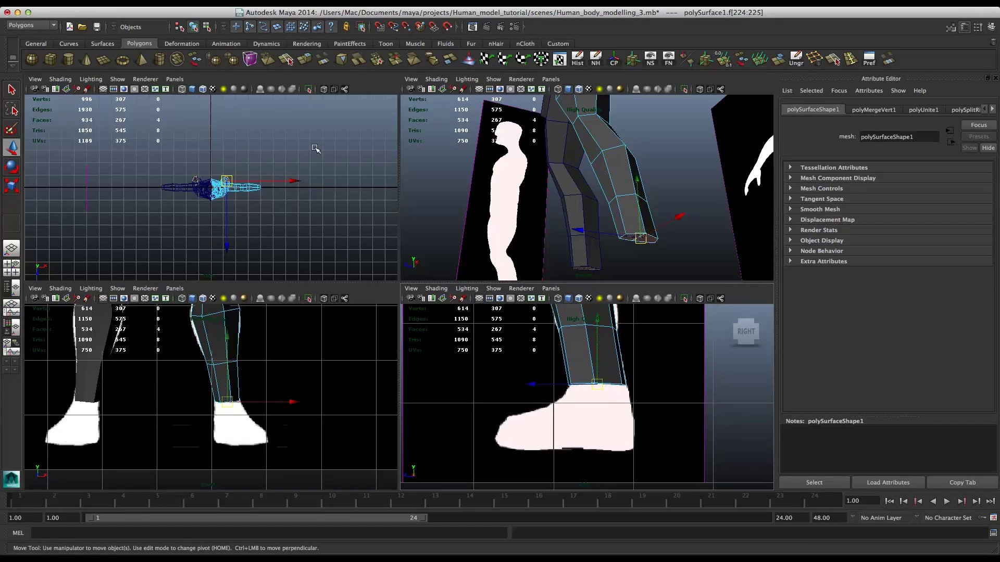
{"action": "left_click", "coordinate": [305, 59]}
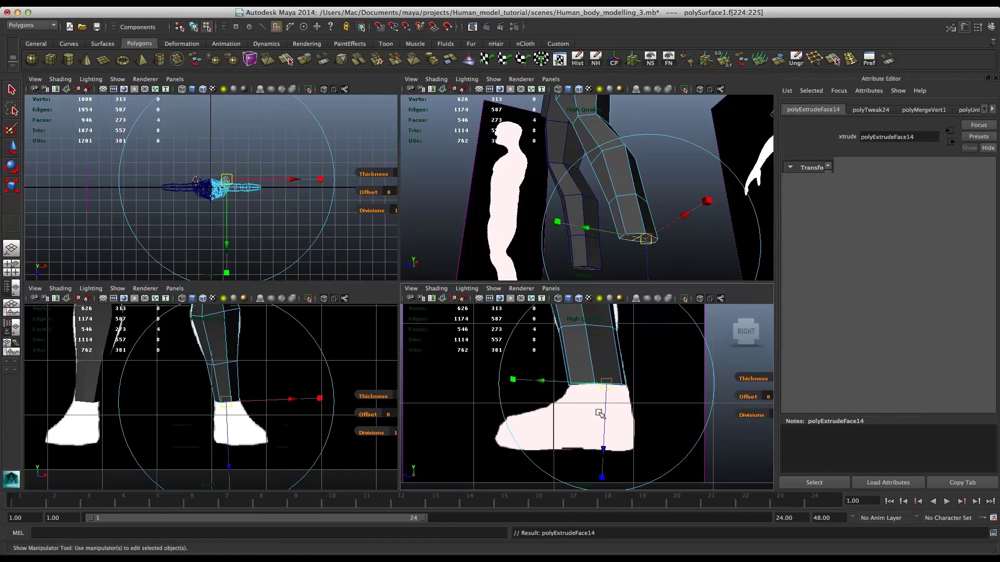
{"action": "key", "text": "w"}
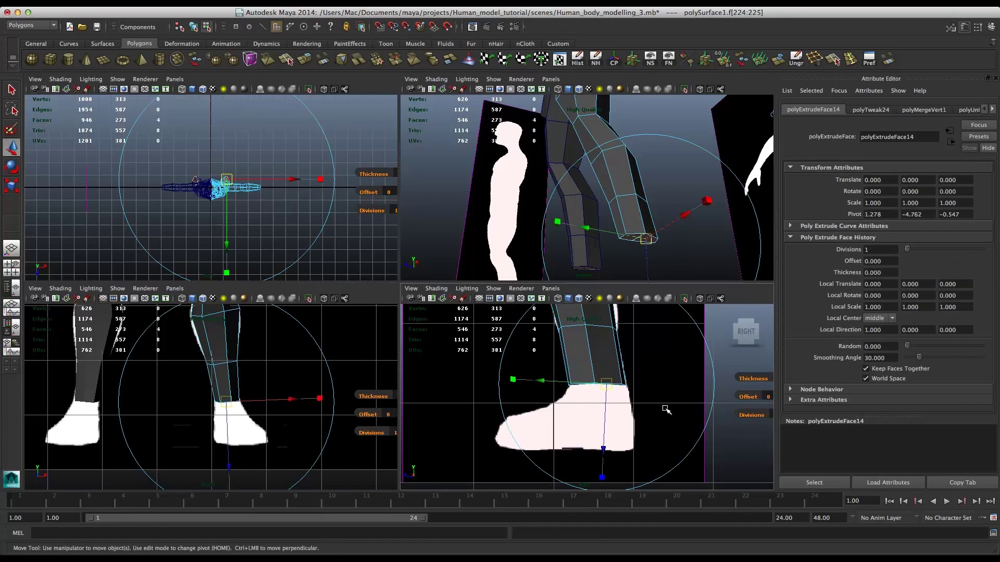
{"action": "left_click_drag", "start_coordinate": [593, 386], "coordinate": [594, 392]}
- Shift the extruded ankle faces slightly outward and adjust their depth position to match the front and side foot references
{"action": "key", "text": "e"}
{"action": "key", "text": "r"}
{"action": "key", "text": "w"}
{"action": "left_click", "coordinate": [282, 409]}
{"action": "left_click_drag", "start_coordinate": [281, 408], "coordinate": [285, 408]}
{"action": "middle_click", "coordinate": [531, 392]}
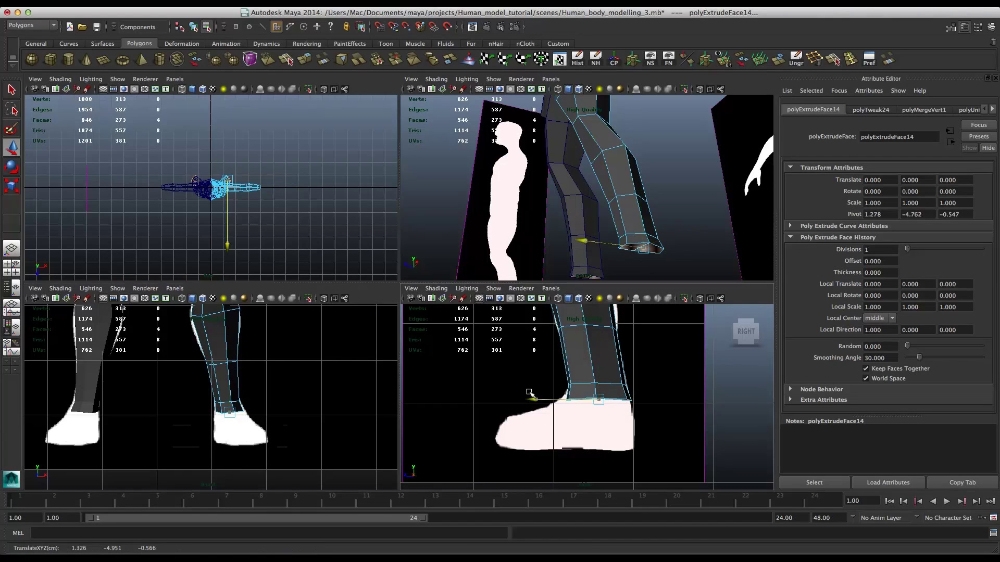
{"action": "middle_click", "coordinate": [290, 409]}
- Enlarge the extruded ankle faces to the reference width, reduce their depth slightly and nudge them forward
{"action": "key", "text": "e"}
{"action": "key", "text": "r"}
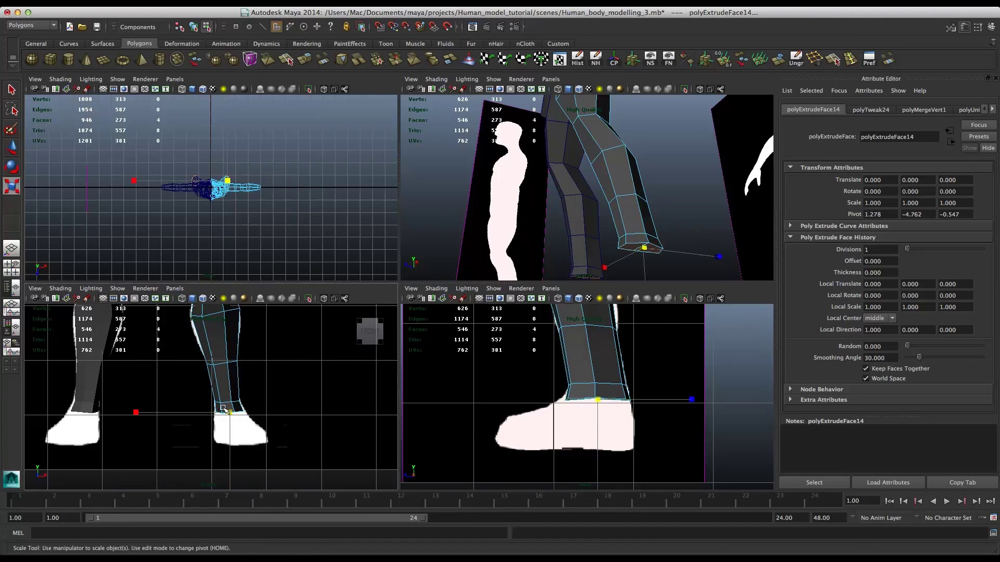
{"action": "left_click_drag", "start_coordinate": [226, 406], "coordinate": [227, 406]}
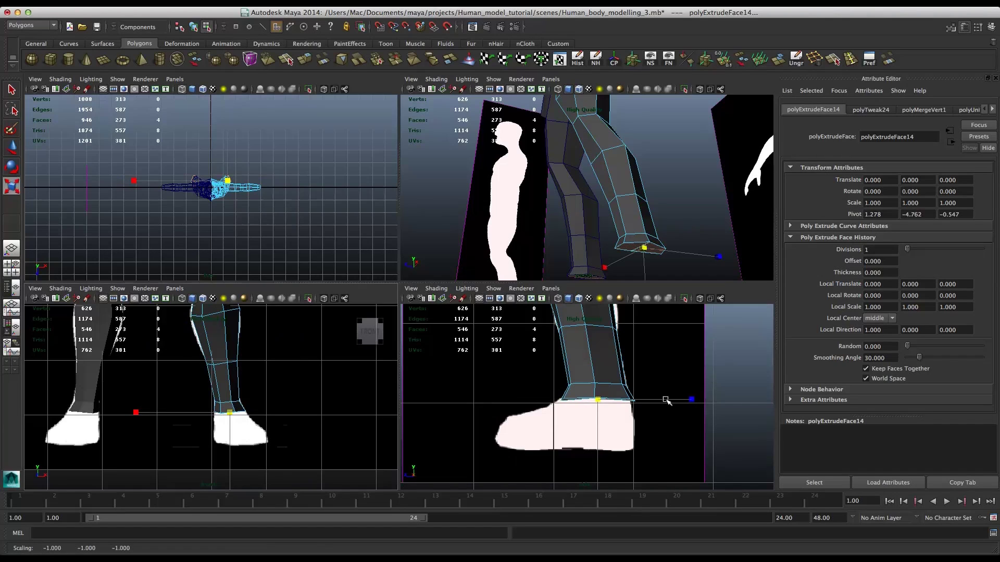
{"action": "left_click_drag", "start_coordinate": [687, 394], "coordinate": [681, 396]}
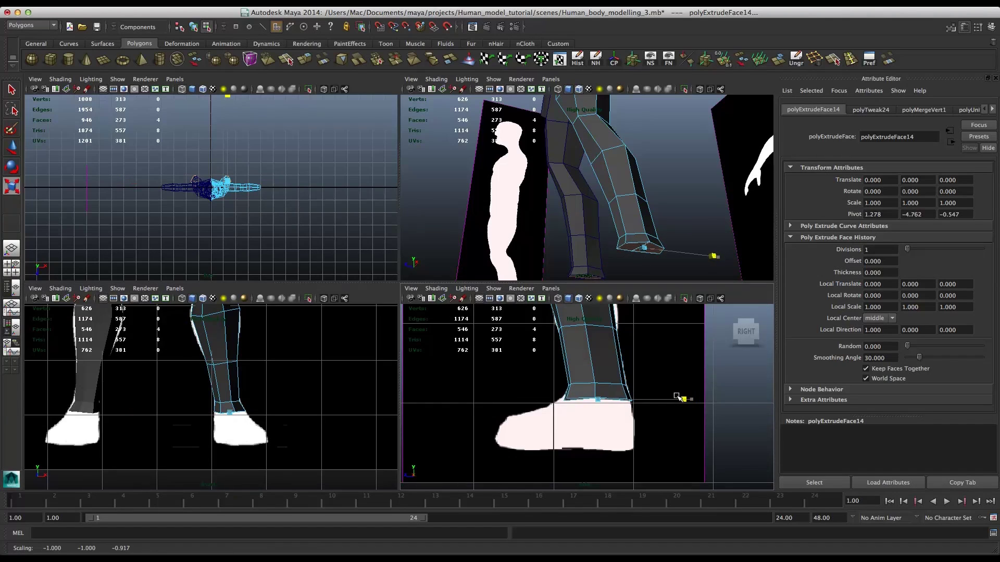
{"action": "key", "text": "w"}
{"action": "left_click_drag", "start_coordinate": [524, 394], "coordinate": [522, 394]}
- Extrude the ankle faces again and move them straight down to the sole line of the foot reference
{"action": "key", "text": "ctrl+e"}
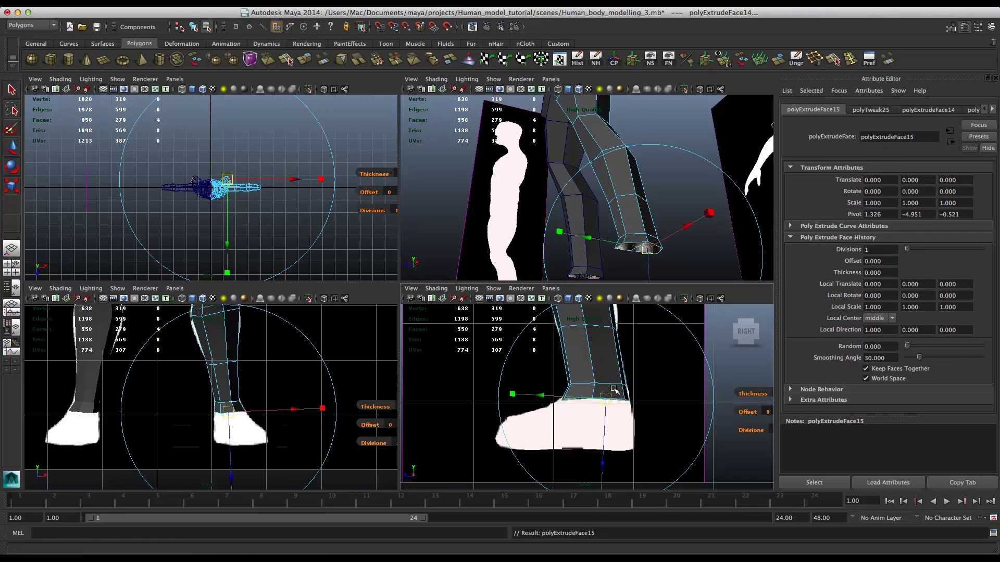
{"action": "key", "text": "w"}
{"action": "left_click", "coordinate": [588, 331]}
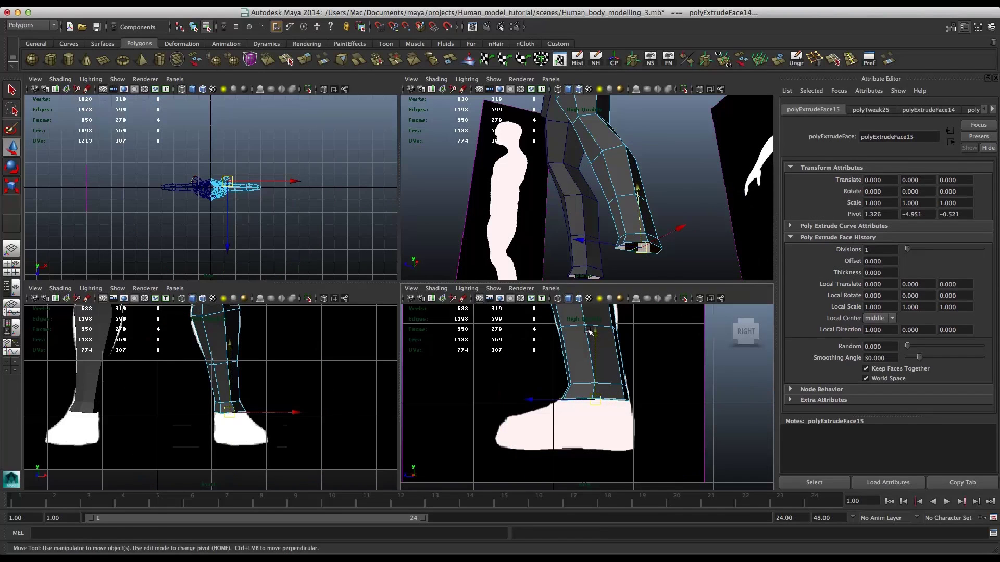
{"action": "left_click_drag", "start_coordinate": [587, 331], "coordinate": [592, 380]}
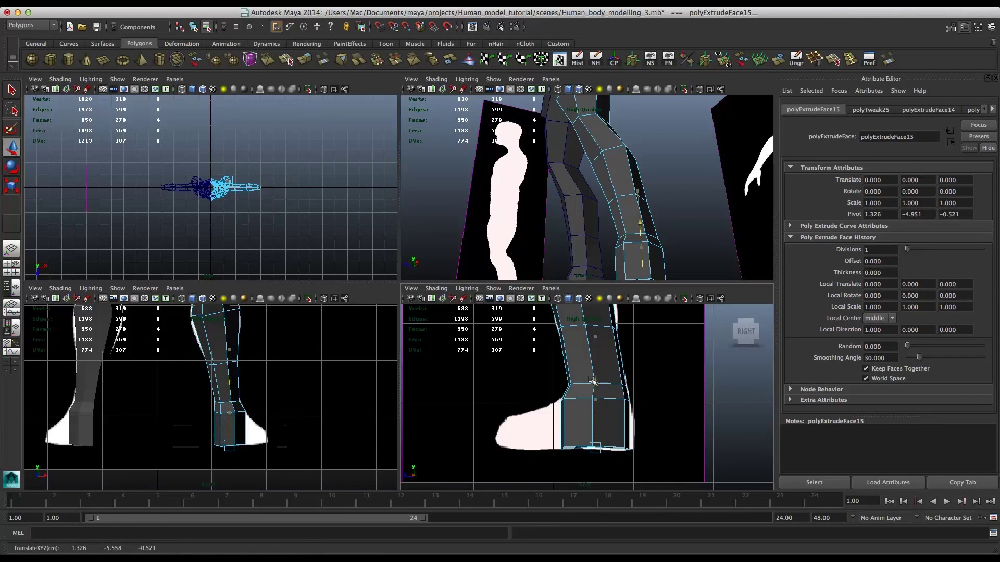
- Scale the bottom foot faces vertically to flatten the sole
{"action": "key", "text": "e"}
{"action": "key", "text": "r"}
{"action": "scroll", "coordinate": [604, 448], "scroll_direction": "down", "scroll_amount": 4}
{"action": "scroll", "coordinate": [599, 431], "scroll_direction": "down", "scroll_amount": 3}
{"action": "middle_click_drag", "start_coordinate": [597, 419], "coordinate": [600, 379], "text": "alt"}
{"action": "left_click_drag", "start_coordinate": [586, 456], "coordinate": [596, 371]}
- Try extruding only the inner front face of the foot block forward, about halfway towards the reference toes
{"action": "scroll", "coordinate": [636, 396], "scroll_direction": "up", "scroll_amount": 3}
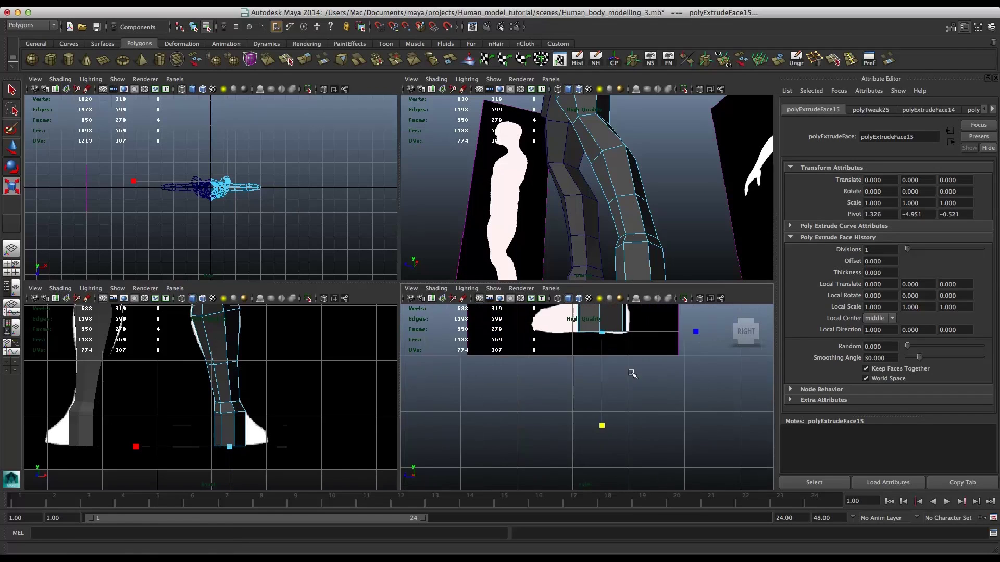
{"action": "scroll", "coordinate": [621, 402], "scroll_direction": "up", "scroll_amount": 5}
{"action": "middle_click_drag", "start_coordinate": [583, 202], "coordinate": [571, 131], "text": "alt"}
{"action": "left_click_drag", "start_coordinate": [571, 131], "coordinate": [606, 242], "text": "alt"}
{"action": "right_click", "coordinate": [553, 156]}
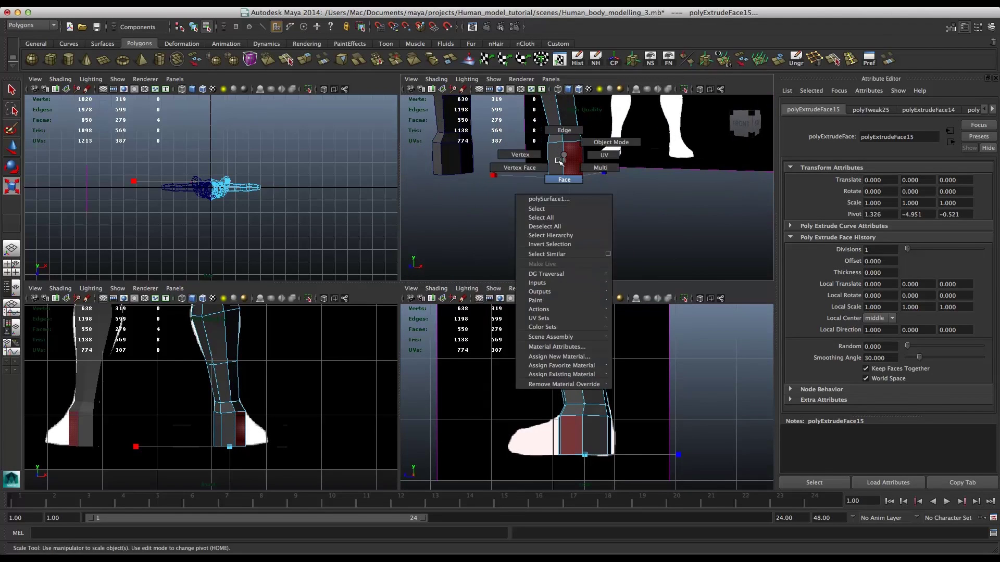
{"action": "left_click", "coordinate": [554, 156]}
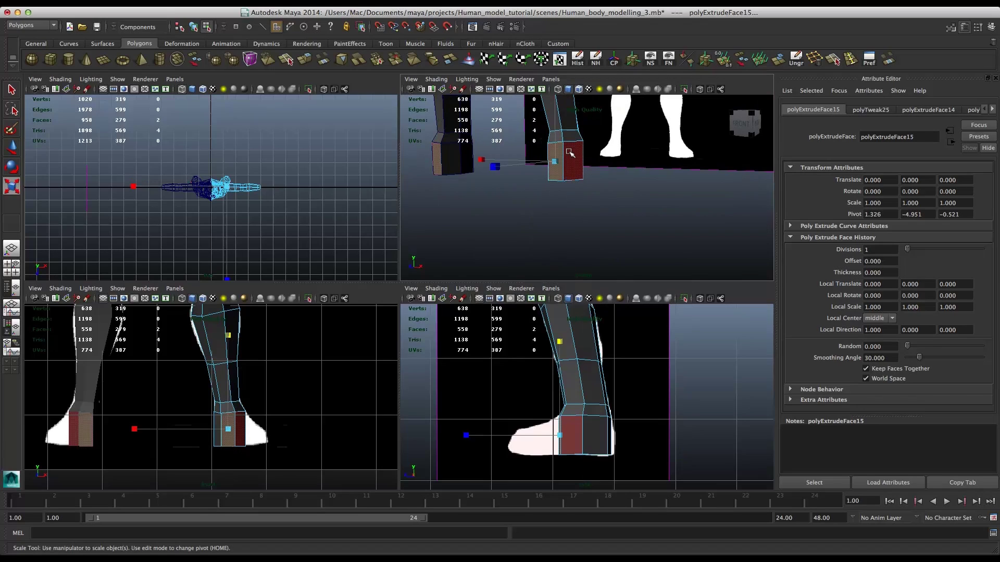
{"action": "left_click", "coordinate": [565, 157], "text": "shift"}
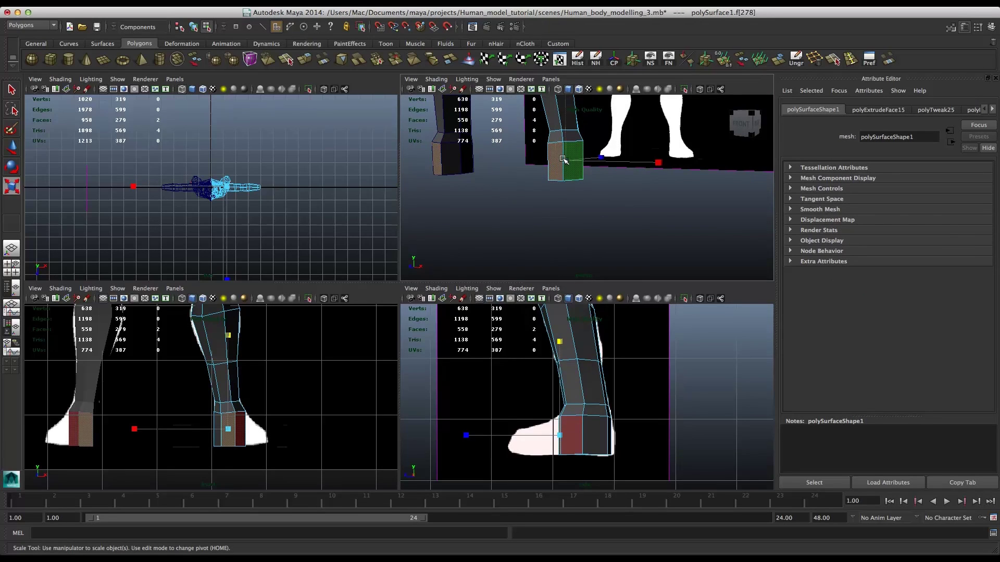
{"action": "key", "text": "super+z"}
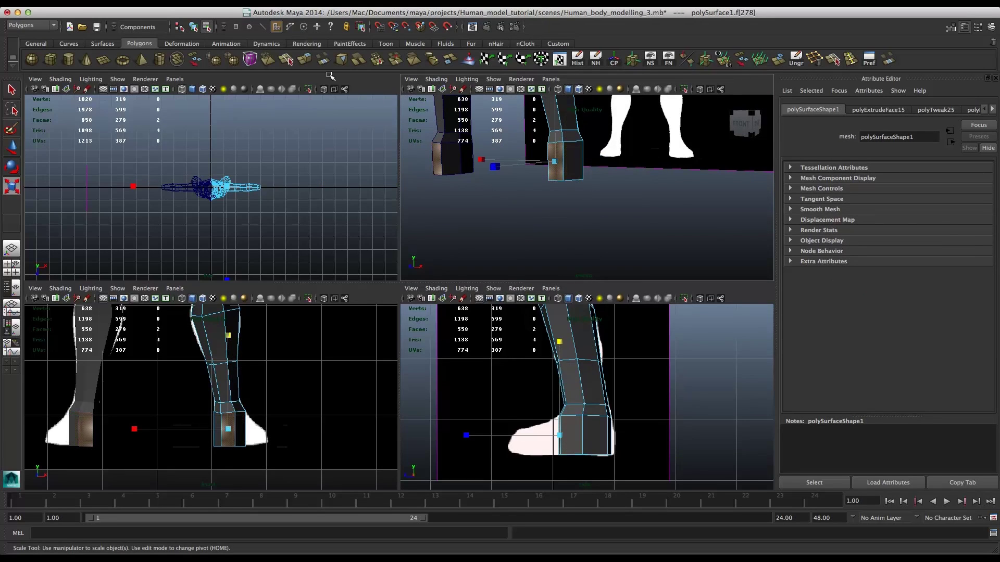
{"action": "left_click", "coordinate": [305, 58]}
{"action": "key", "text": "w"}
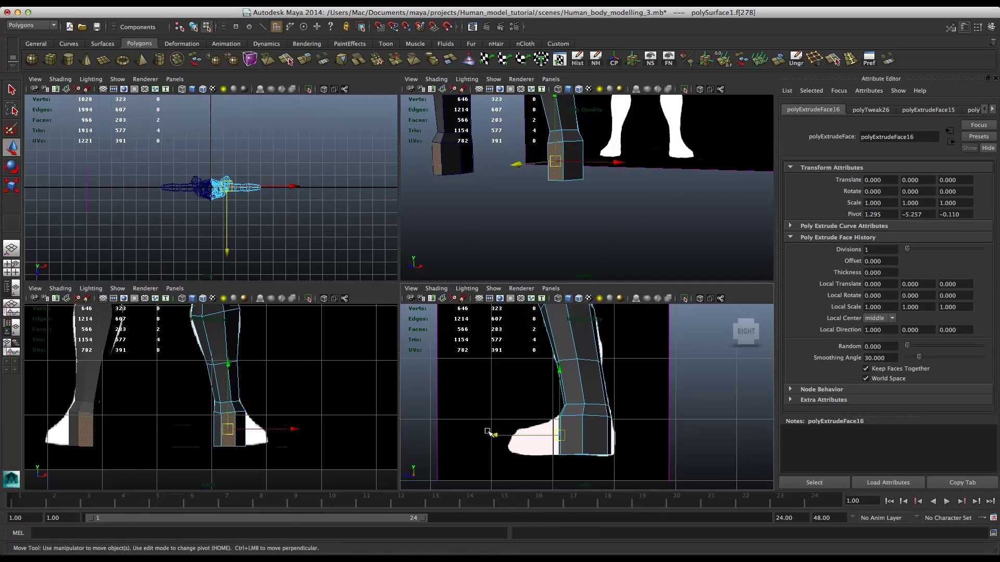
{"action": "mouse_move", "coordinate": [486, 428]}
{"action": "left_mouse_down"}
{"action": "mouse_move", "coordinate": [464, 430]}
{"action": "mouse_move", "coordinate": [478, 430]}
{"action": "left_mouse_up"}
- Try reducing the extruded front face's height and lowering it to the sole to follow the foot's profile
{"action": "key", "text": "r"}
{"action": "key", "text": "w"}
{"action": "left_click_drag", "start_coordinate": [530, 360], "coordinate": [531, 365]}
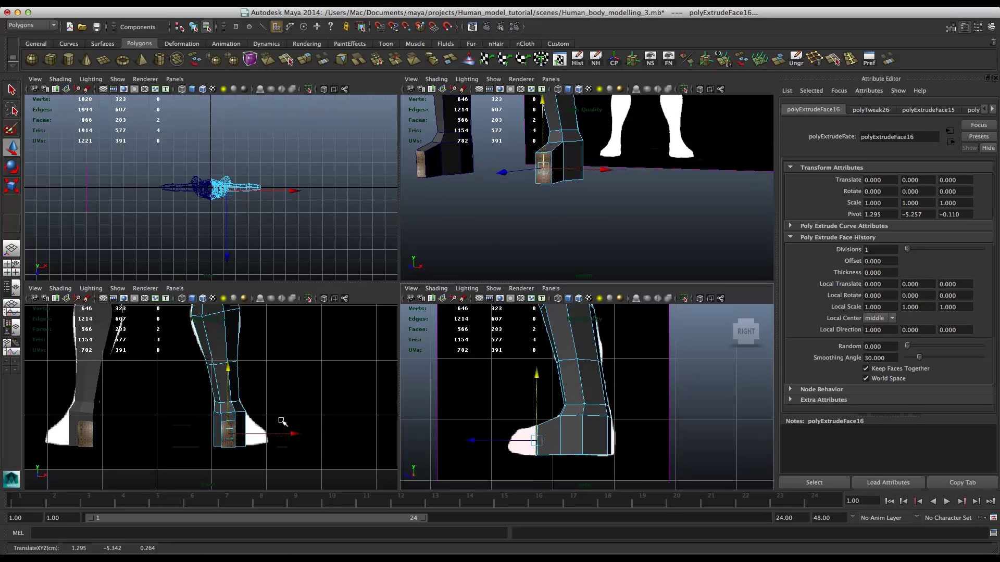
{"action": "left_click_drag", "start_coordinate": [285, 430], "coordinate": [283, 430]}
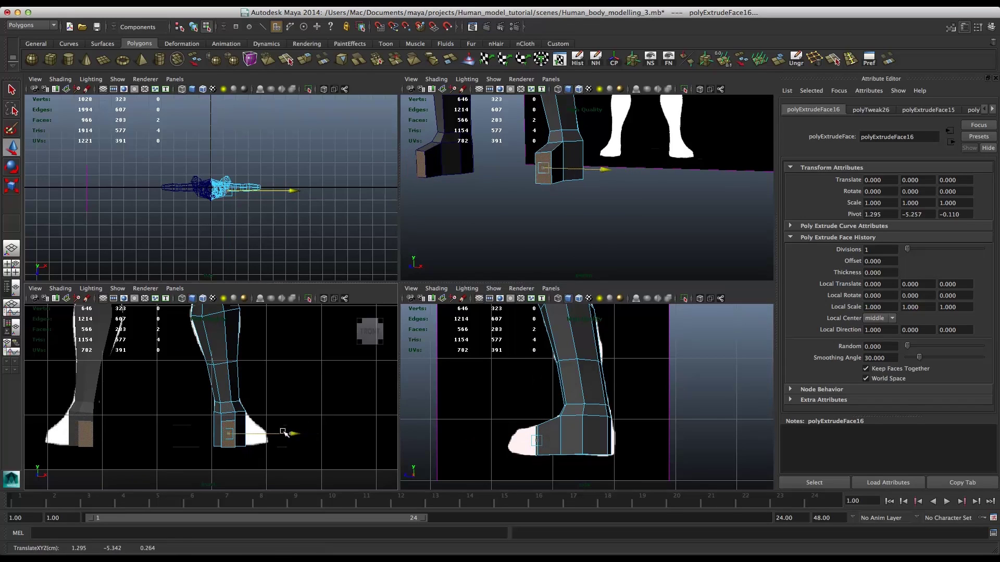
- Undo the single-face foot extrusion, its adjustments and the face selection before it
{"action": "mouse_move", "coordinate": [546, 237]}
{"action": "left_mouse_down", "text": "alt"}
{"action": "mouse_move", "coordinate": [591, 244]}
{"action": "mouse_move", "coordinate": [559, 245]}
{"action": "left_mouse_up", "text": "alt"}
{"action": "key", "text": "super+z"}
{"action": "key", "text": "super+z"}
{"action": "key", "text": "super+z"}
{"action": "key", "text": "super+z"}
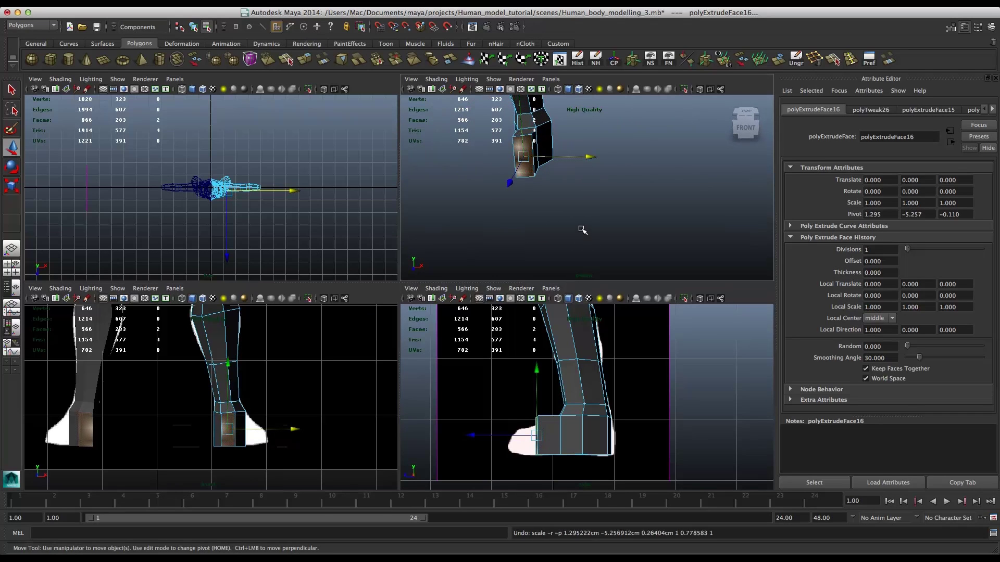
{"action": "key", "text": "z"}
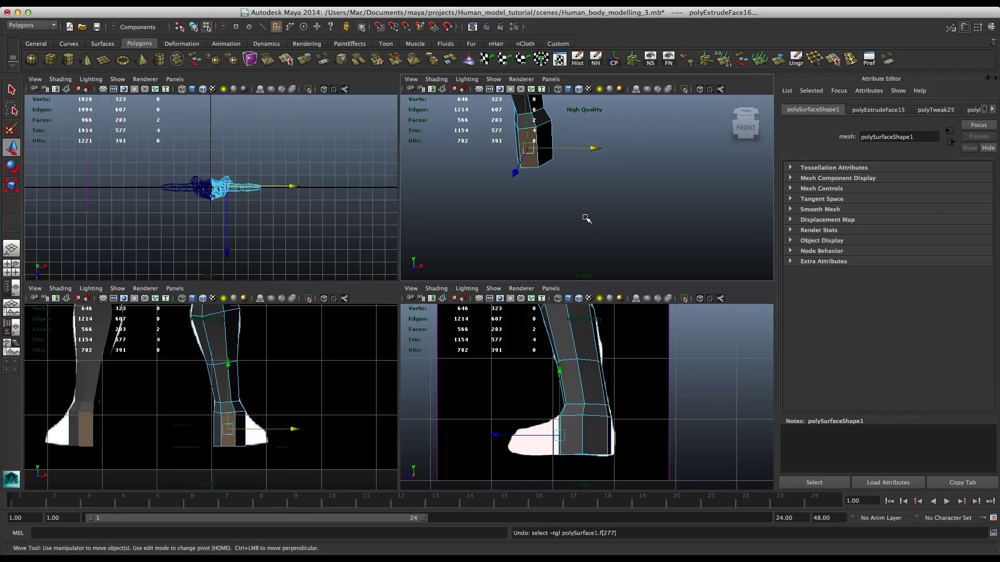
{"action": "key", "text": "z"}
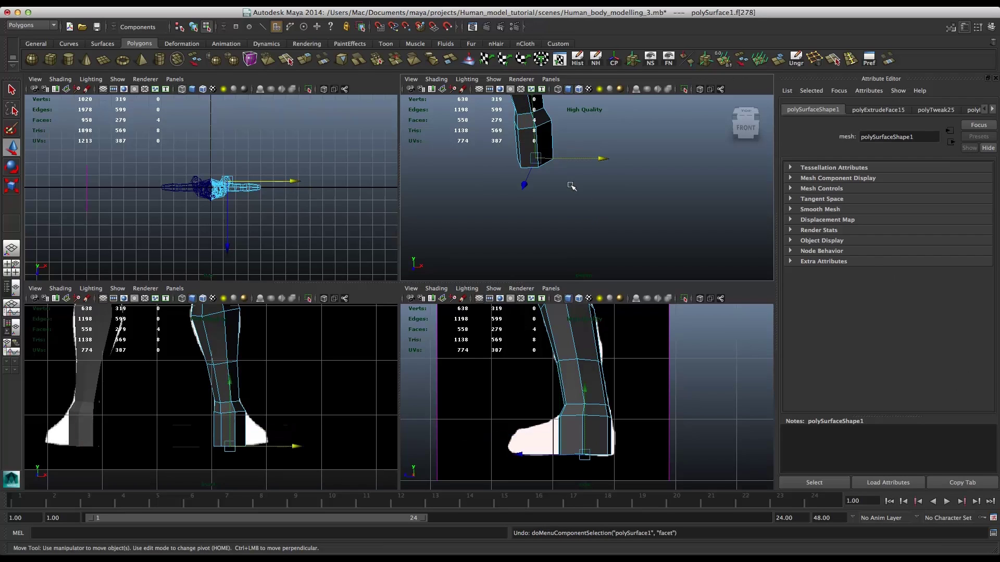
{"action": "key", "text": "z"}
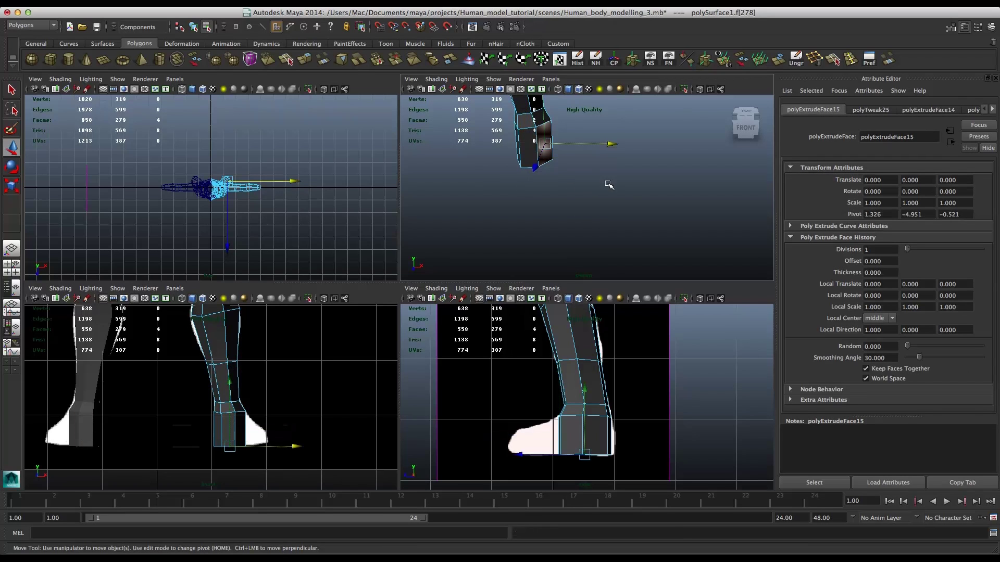
- Select both front faces of the foot block and extrude them forward into the reference foot
{"action": "left_click", "coordinate": [562, 185]}
{"action": "left_click_drag", "start_coordinate": [578, 192], "coordinate": [549, 188], "text": "alt"}
{"action": "left_click", "coordinate": [582, 146]}
{"action": "left_click", "coordinate": [562, 137], "text": "shift"}
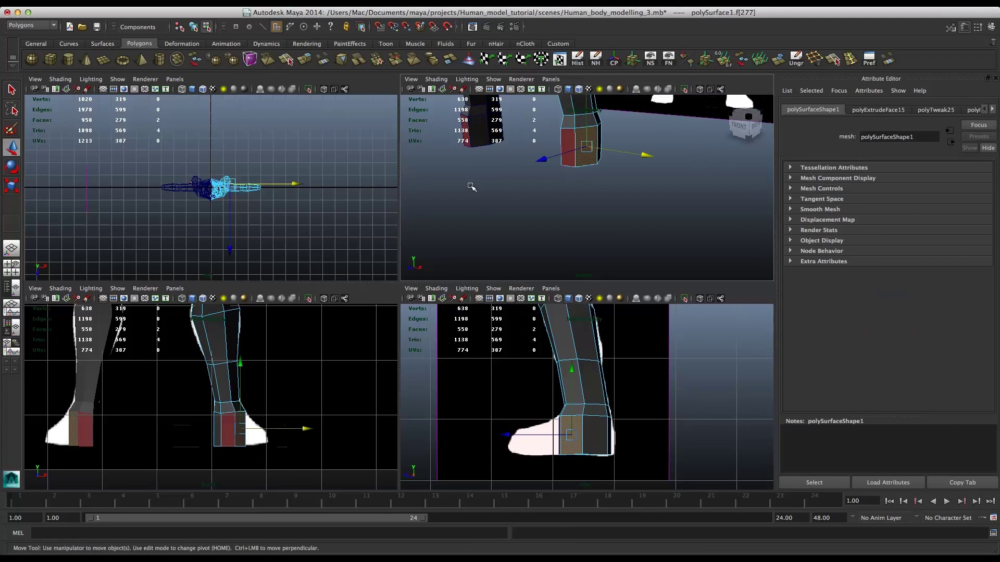
{"action": "left_click", "coordinate": [304, 59]}
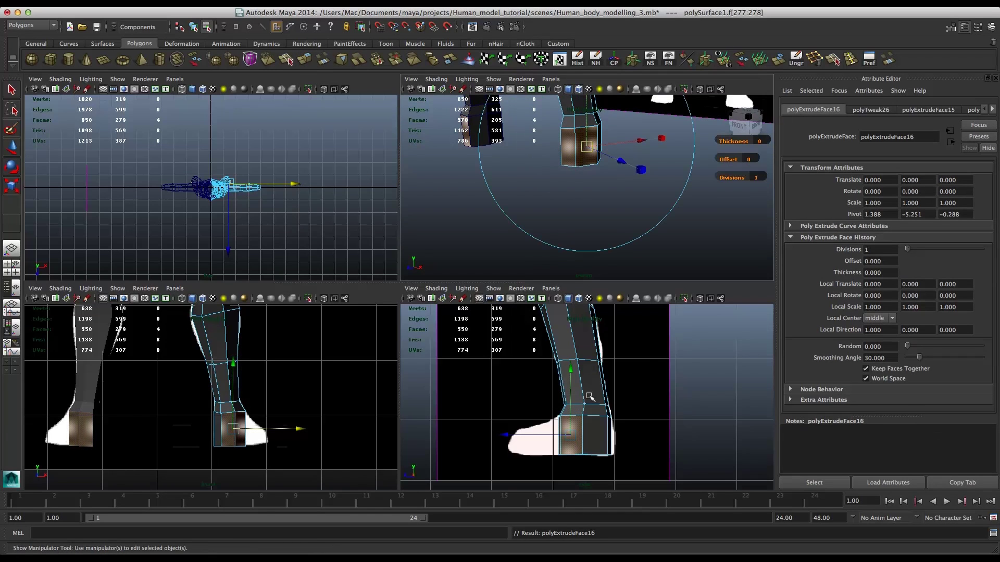
{"action": "key", "text": "w"}
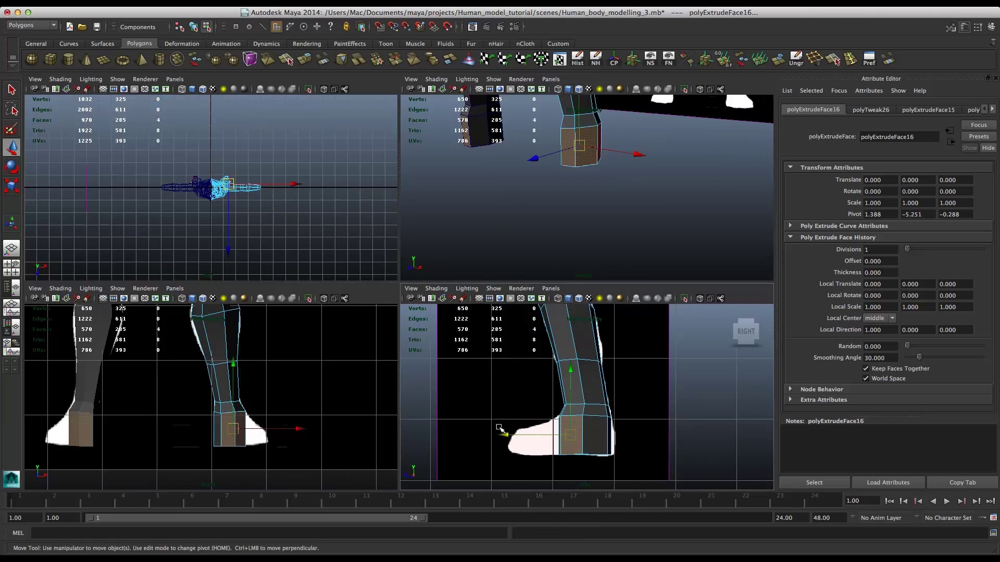
{"action": "left_click_drag", "start_coordinate": [498, 428], "coordinate": [474, 431]}
- Scale the extruded foot faces along the foot's length to flatten their front, keeping them selected
{"action": "key", "text": "e"}
{"action": "key", "text": "r"}
{"action": "left_click_drag", "start_coordinate": [639, 434], "coordinate": [569, 440]}
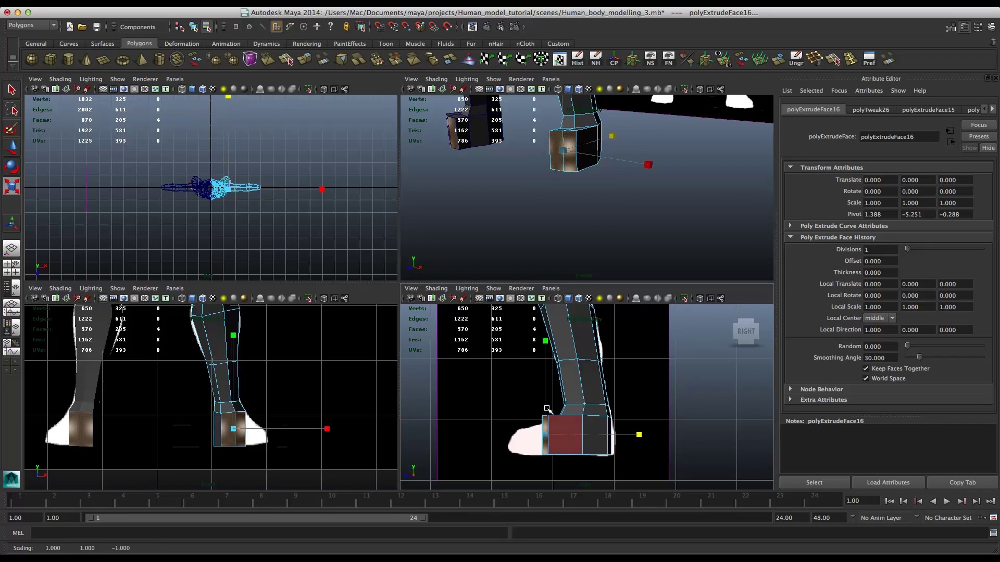
{"action": "left_click", "coordinate": [537, 354]}
{"action": "key", "text": "ctrl+z"}
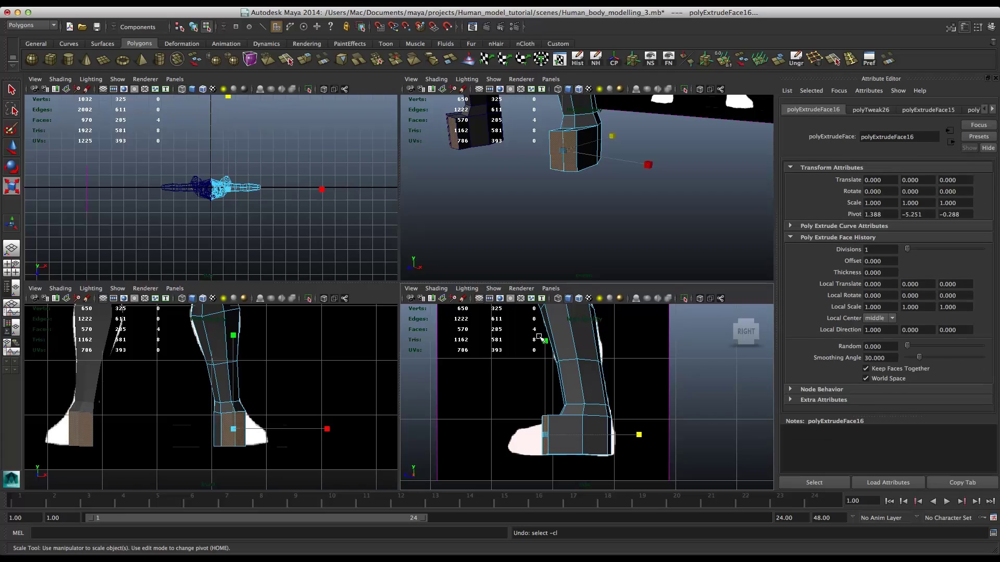
- Reduce the height of the foot's front faces and shift them outward to follow the reference foot
{"action": "left_click_drag", "start_coordinate": [544, 341], "coordinate": [536, 355]}
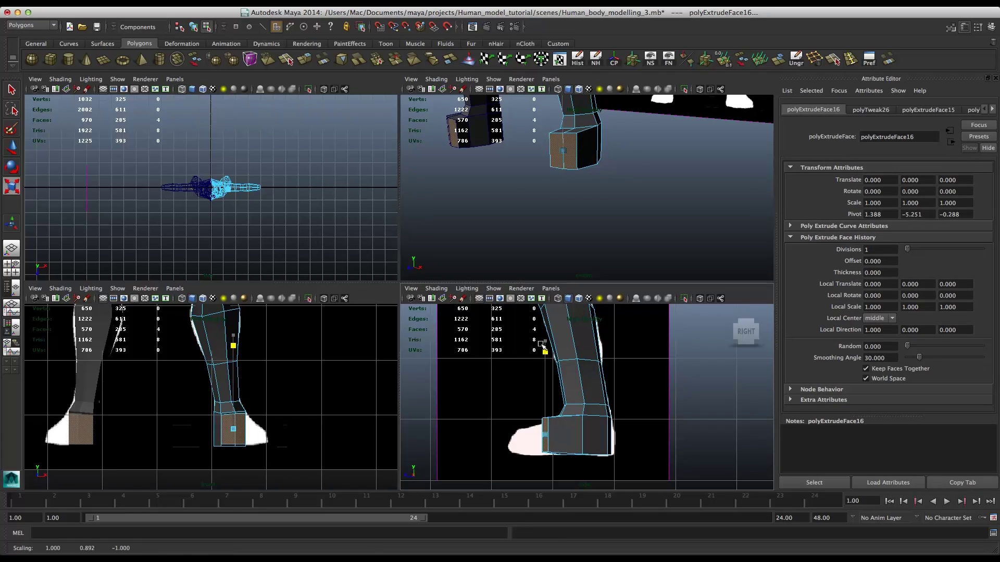
{"action": "key", "text": "w"}
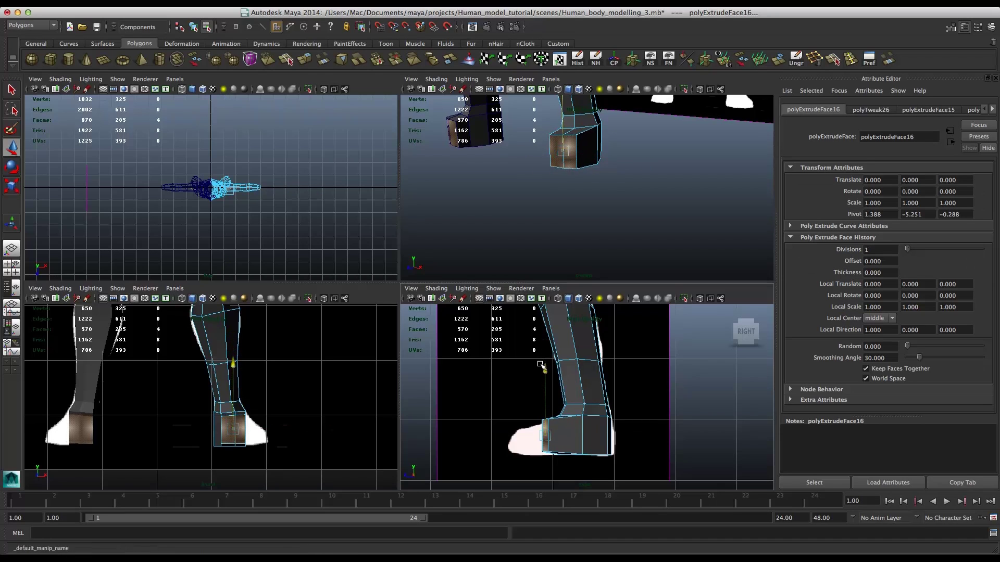
{"action": "left_click_drag", "start_coordinate": [293, 421], "coordinate": [306, 425]}
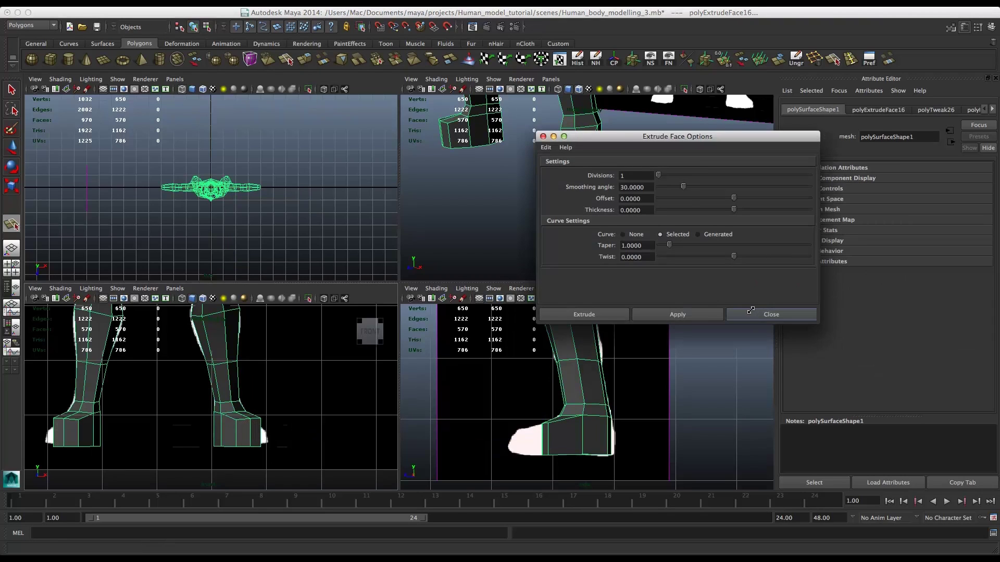
{"action": "left_click", "coordinate": [765, 314]}
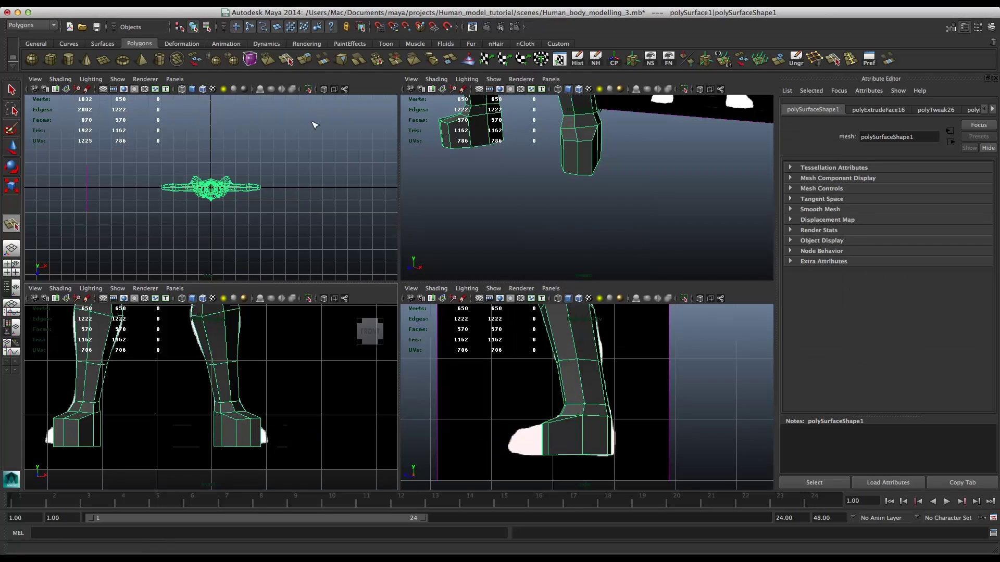
{"action": "key", "text": "ctrl+e"}
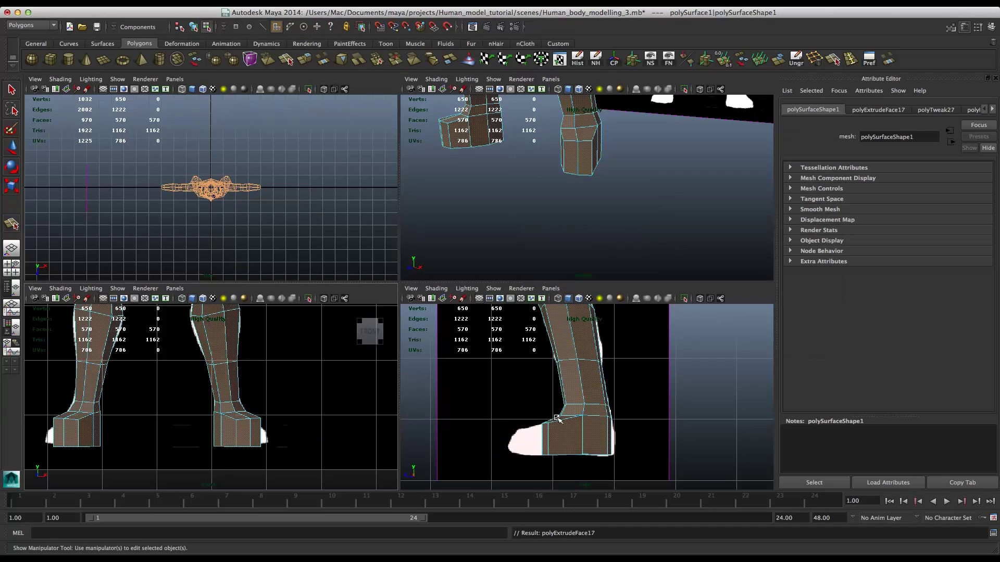
{"action": "key", "text": "ctrl+z"}
{"action": "key", "text": "ctrl+z"}
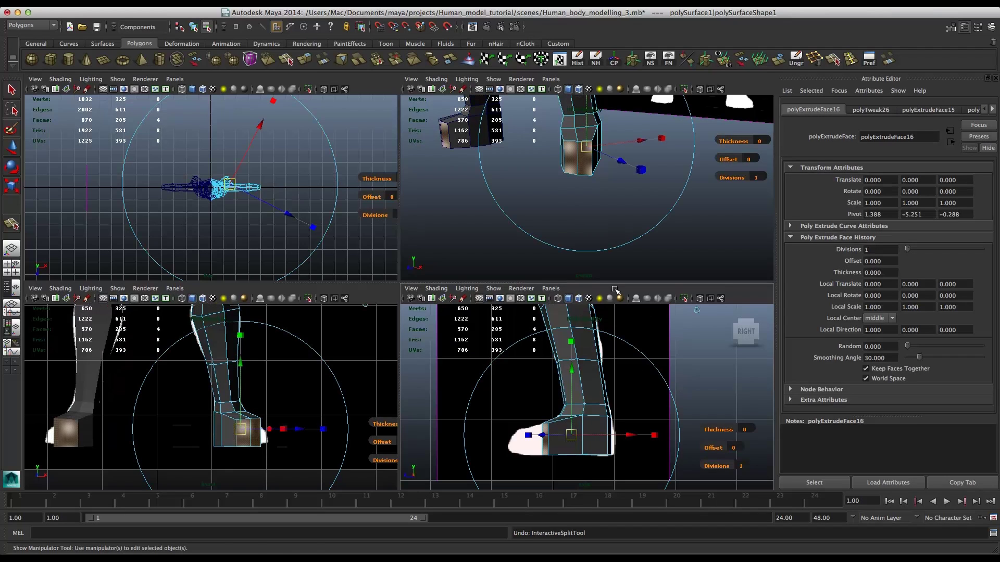
- Extrude the foot's front faces and move the new section forward toward the toes of the side reference
{"action": "key", "text": "w"}
{"action": "mouse_move", "coordinate": [476, 433]}
{"action": "left_mouse_down"}
{"action": "mouse_move", "coordinate": [462, 437]}
{"action": "mouse_move", "coordinate": [475, 443]}
{"action": "left_mouse_up"}
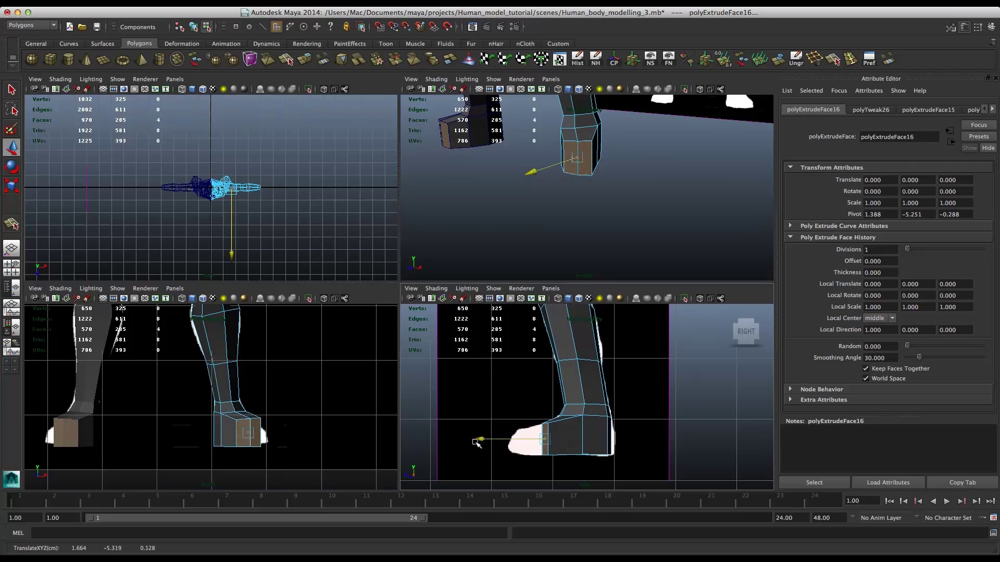
{"action": "left_click", "coordinate": [304, 62]}
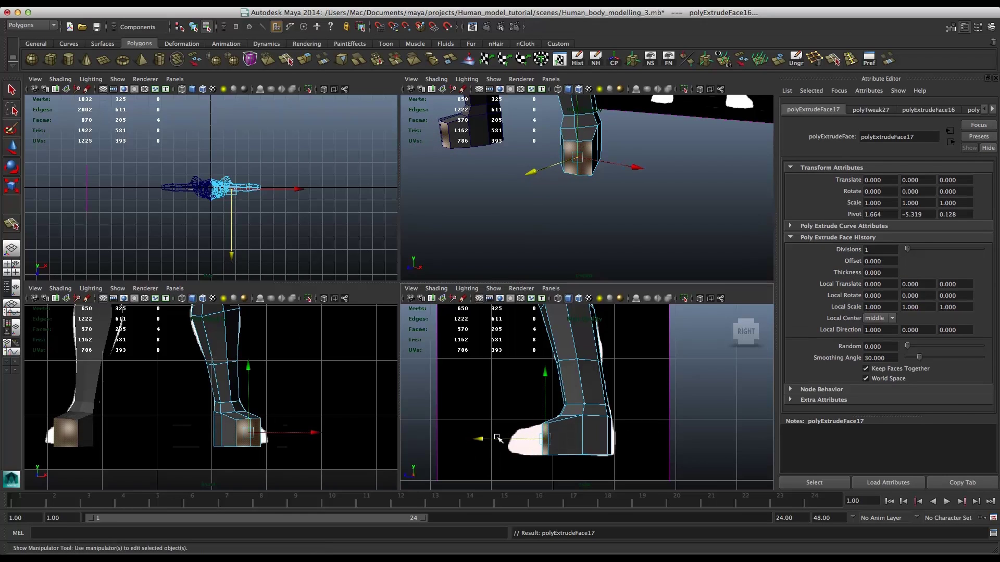
{"action": "key", "text": "w"}
{"action": "left_click_drag", "start_coordinate": [501, 439], "coordinate": [454, 436]}
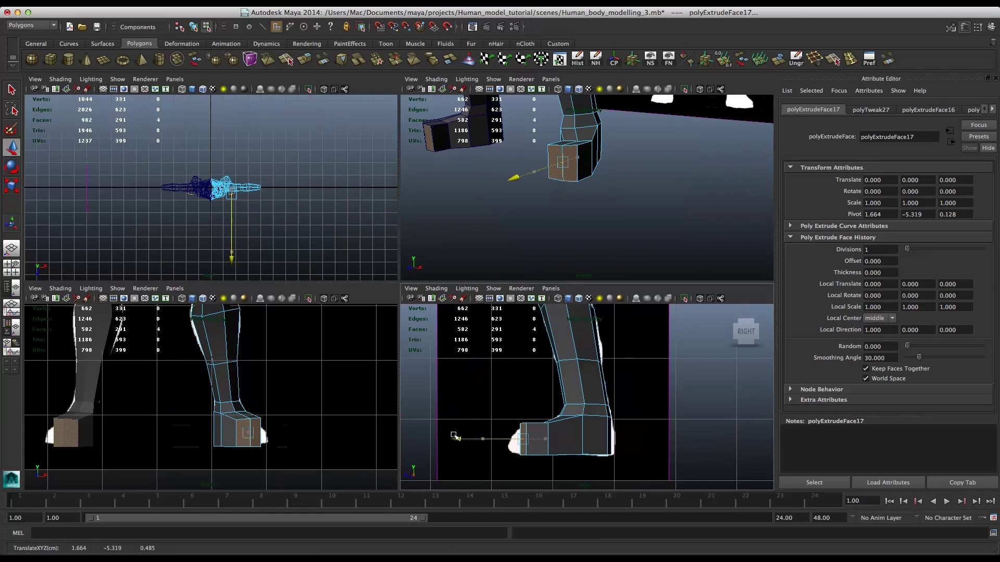
- Scale down the newly extruded front faces to taper the foot toward the toes
{"action": "key", "text": "e"}
{"action": "key", "text": "r"}
{"action": "left_click_drag", "start_coordinate": [523, 439], "coordinate": [507, 437]}
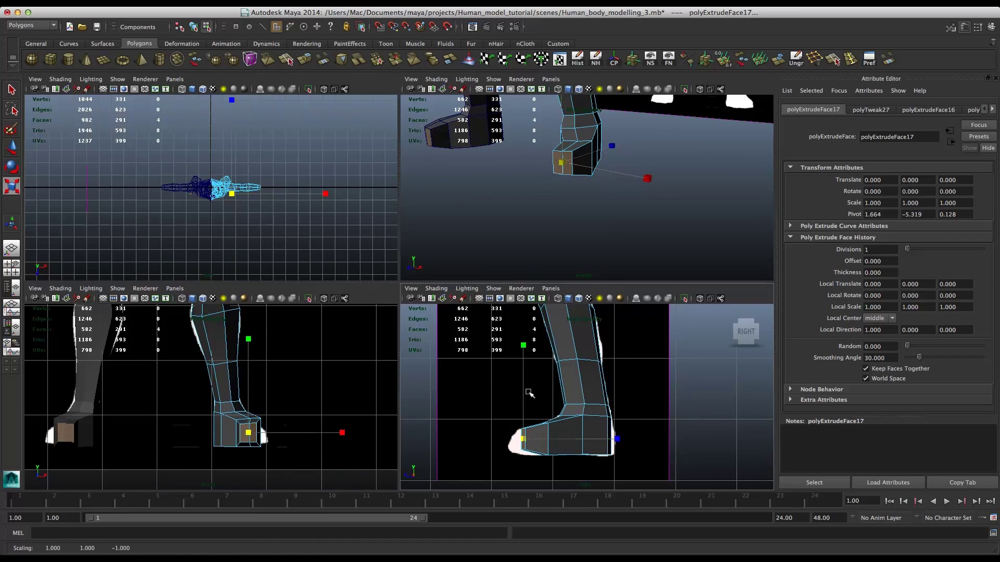
{"action": "key", "text": "w"}
{"action": "key", "text": "e"}
{"action": "key", "text": "r"}
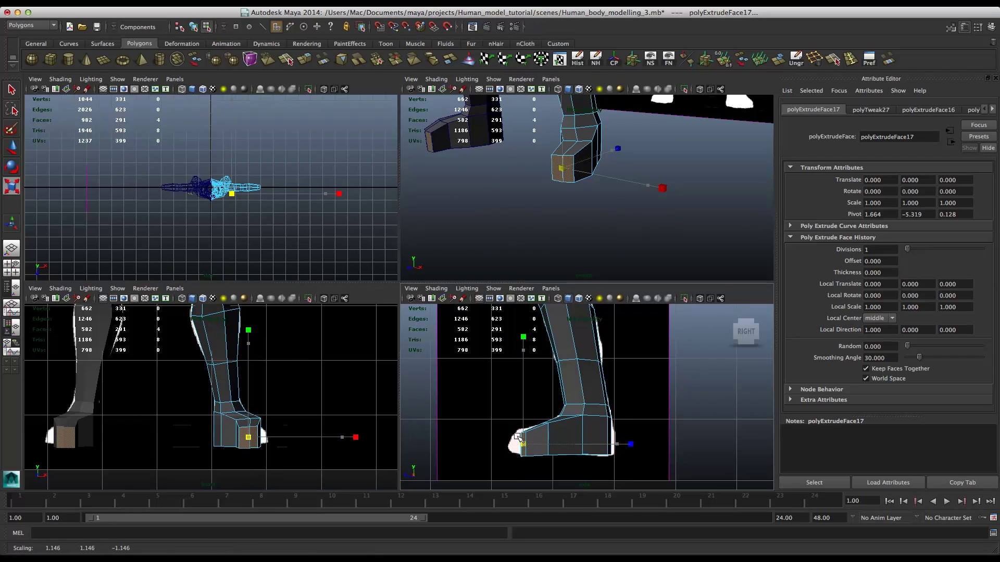
- Raise the tapered front faces slightly and shift them outward to match the reference foot
{"action": "key", "text": "w"}
{"action": "left_click_drag", "start_coordinate": [516, 369], "coordinate": [516, 364]}
{"action": "left_click_drag", "start_coordinate": [308, 424], "coordinate": [318, 425]}
{"action": "left_click_drag", "start_coordinate": [594, 212], "coordinate": [567, 224], "text": "alt"}
{"action": "left_click", "coordinate": [522, 371]}
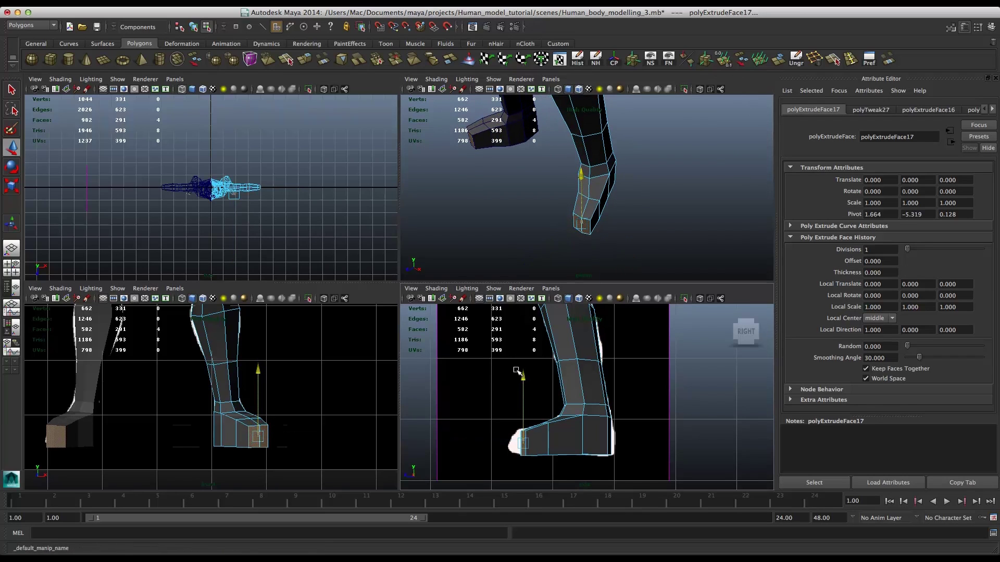
- Extrude the front faces once more to the tip of the reference toes and scale them smaller
{"action": "left_click", "coordinate": [303, 61]}
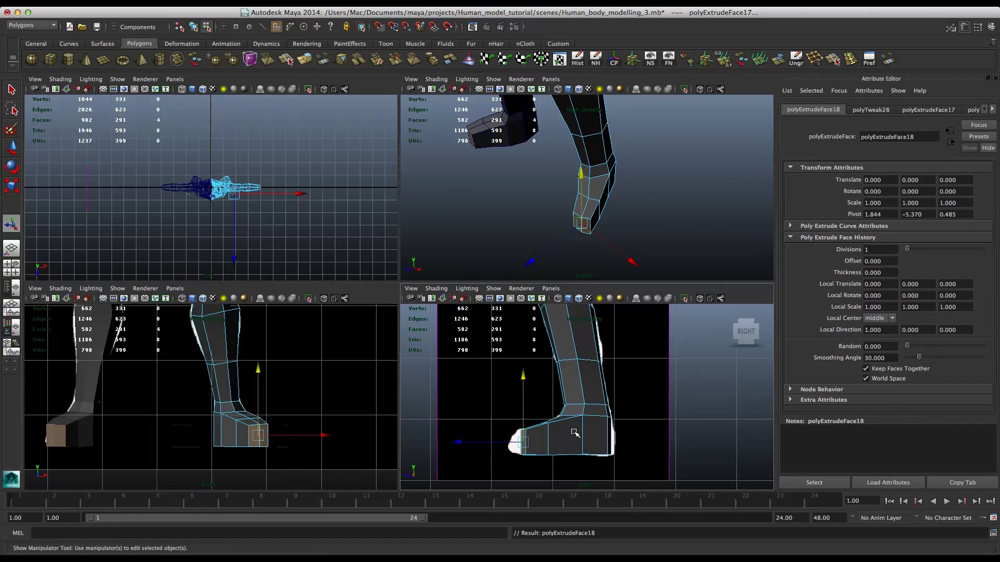
{"action": "key", "text": "w"}
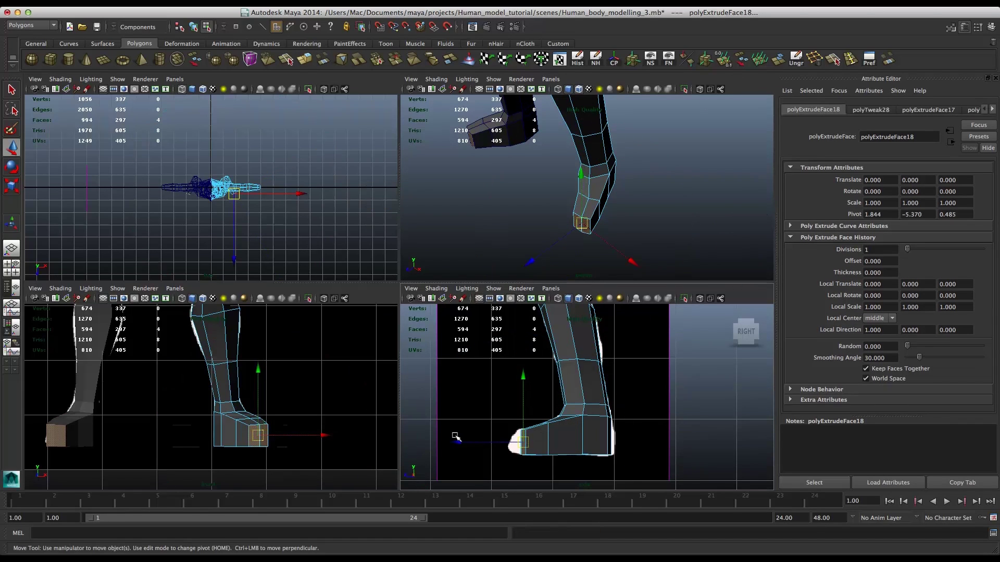
{"action": "left_click_drag", "start_coordinate": [452, 437], "coordinate": [443, 444]}
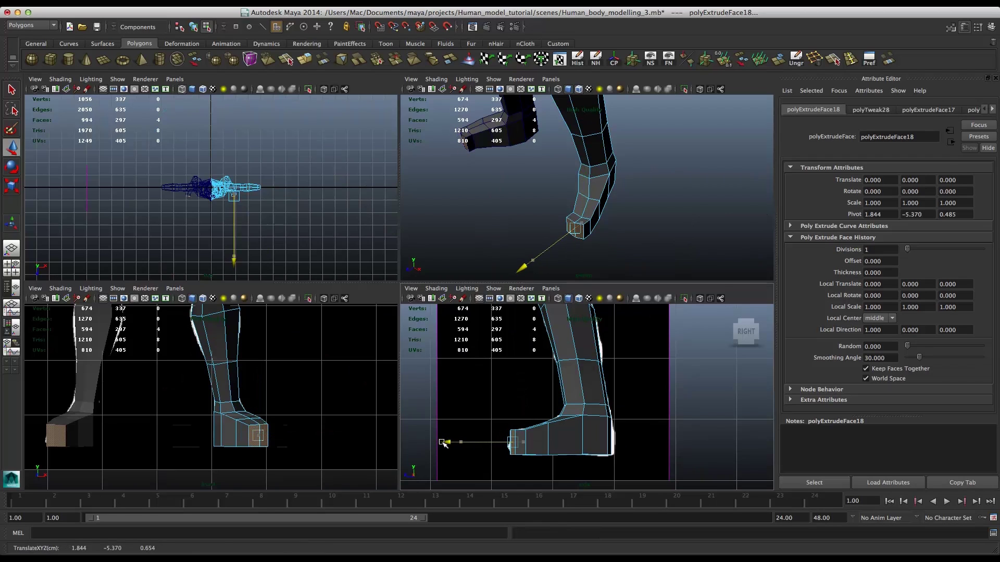
{"action": "key", "text": "r"}
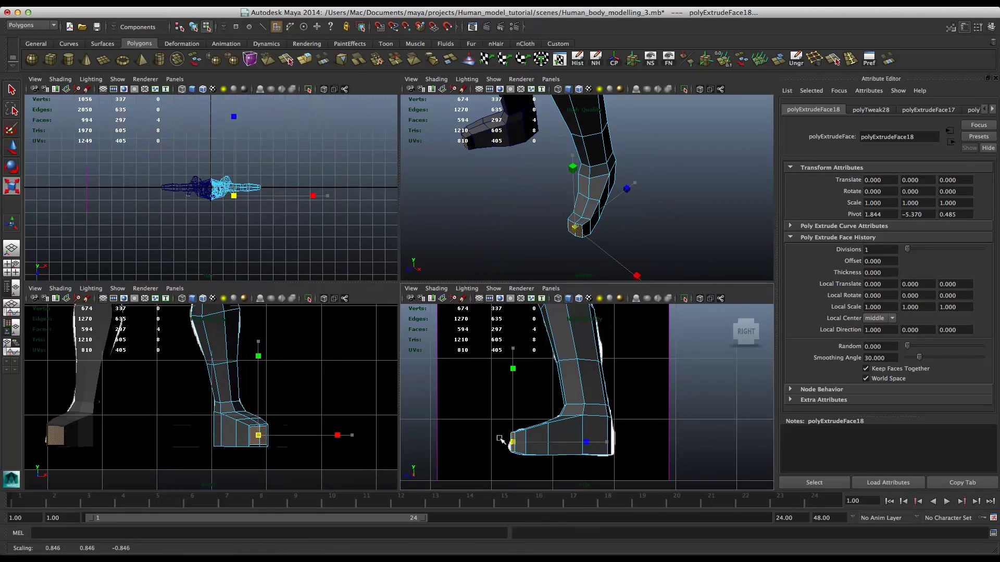
- Enlarge the perspective view and reposition the vertical edges on the inner side of the forefoot sideways to smooth its contour
{"action": "left_click_drag", "start_coordinate": [648, 190], "coordinate": [677, 188], "text": "alt"}
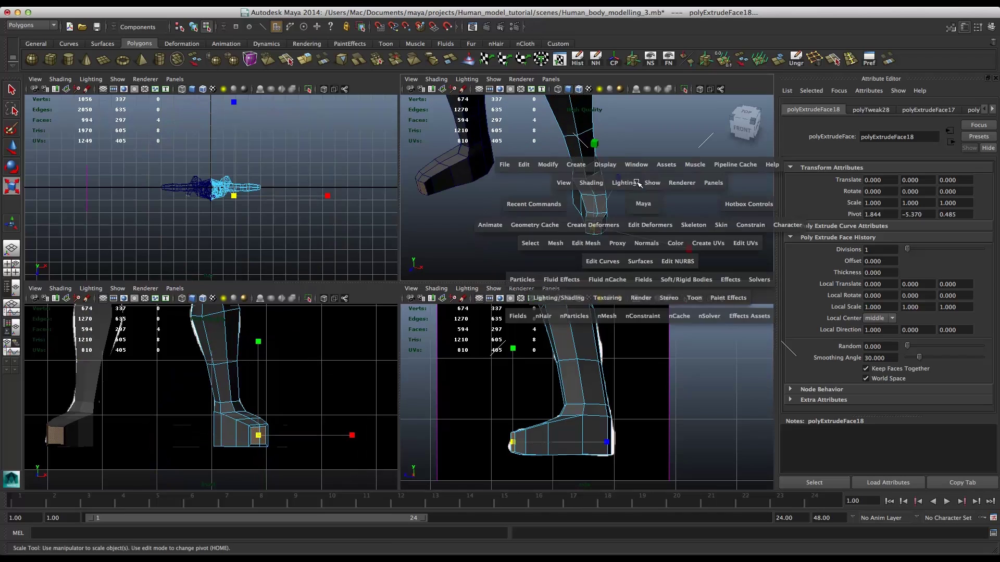
{"action": "key", "text": "space"}
{"action": "scroll", "coordinate": [448, 301], "scroll_direction": "up", "scroll_amount": 3}
{"action": "scroll", "coordinate": [449, 301], "scroll_direction": "up", "scroll_amount": 1}
{"action": "left_click_drag", "start_coordinate": [452, 329], "coordinate": [496, 385], "text": "alt"}
{"action": "right_click_drag", "start_coordinate": [449, 302], "coordinate": [440, 374]}
{"action": "left_click", "coordinate": [460, 360]}
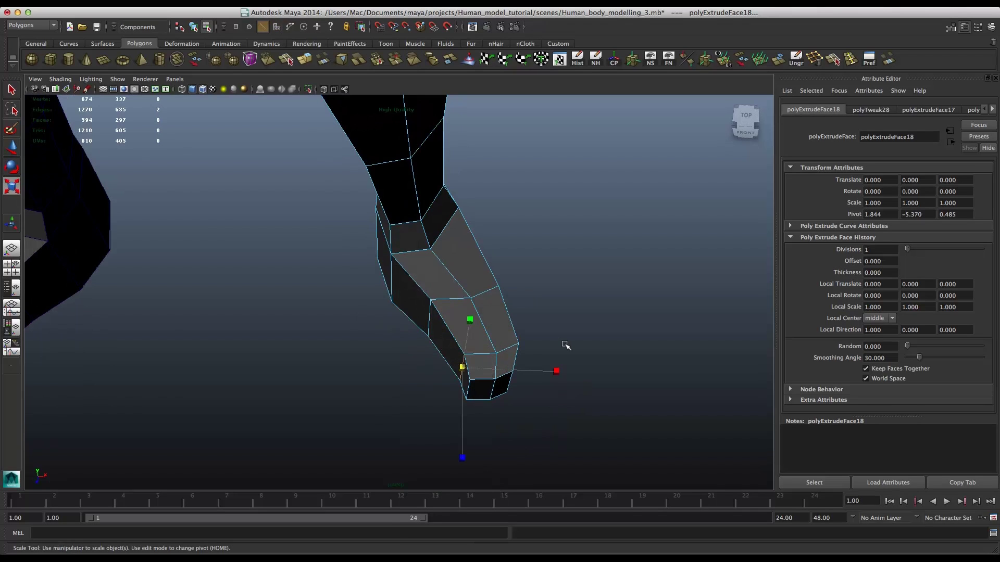
{"action": "mouse_move", "coordinate": [535, 323]}
{"action": "left_mouse_down", "text": "alt"}
{"action": "mouse_move", "coordinate": [488, 297]}
{"action": "mouse_move", "coordinate": [529, 316]}
{"action": "left_mouse_up", "text": "alt"}
{"action": "key", "text": "w"}
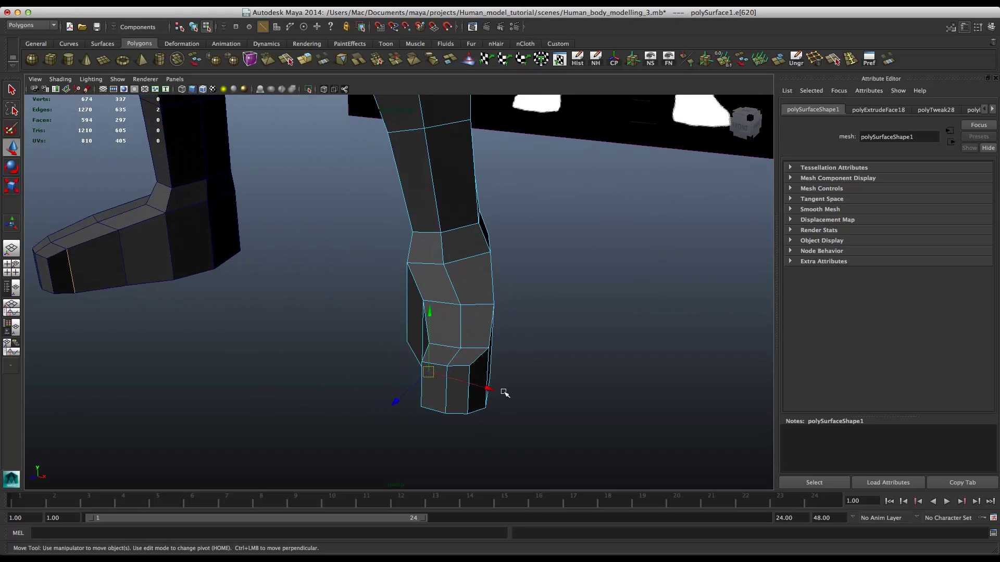
{"action": "left_click_drag", "start_coordinate": [471, 380], "coordinate": [423, 317], "text": "alt"}
{"action": "left_click", "coordinate": [486, 312]}
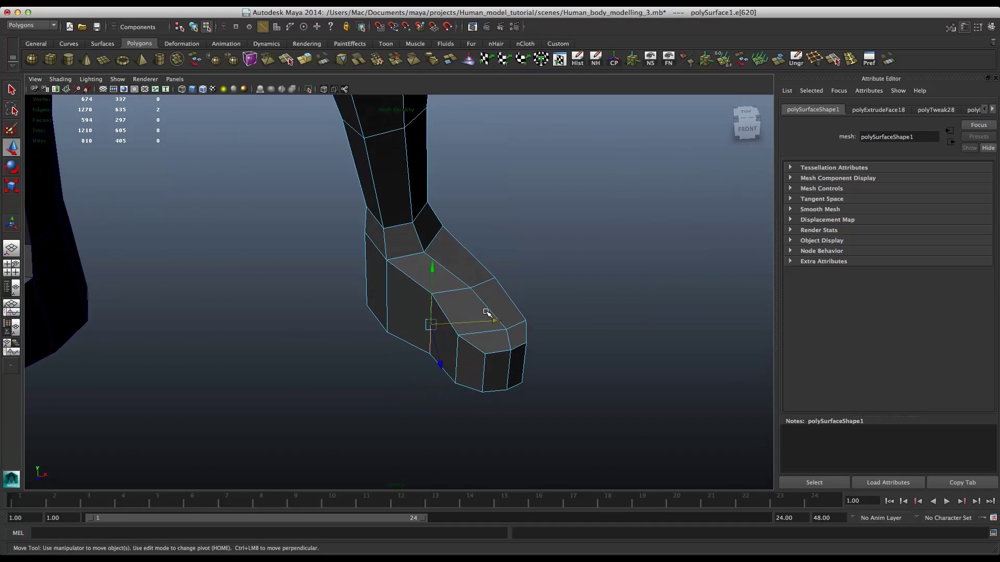
- Switch to vertex editing and raise the middle vertex on top of the toe section
{"action": "left_click_drag", "start_coordinate": [486, 312], "coordinate": [442, 363], "text": "alt"}
{"action": "left_click_drag", "start_coordinate": [519, 359], "coordinate": [446, 353], "text": "alt"}
{"action": "right_click_drag", "start_coordinate": [384, 358], "coordinate": [341, 321]}
{"action": "right_click_drag", "start_coordinate": [424, 343], "coordinate": [380, 319]}
{"action": "left_click", "coordinate": [376, 368]}
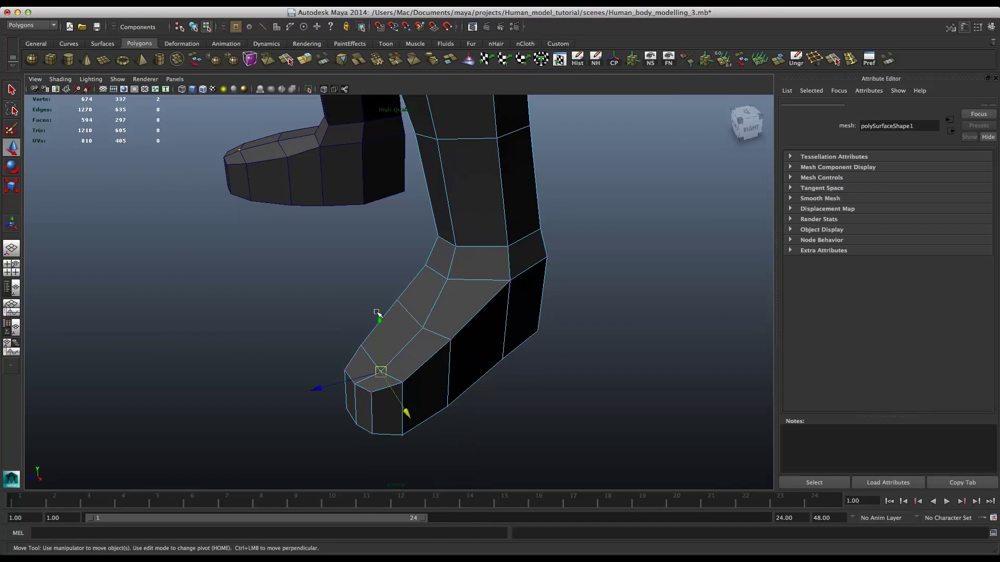
{"action": "left_click_drag", "start_coordinate": [379, 316], "coordinate": [373, 296]}
- Lower the two vertices along the inner top edge of the forefoot
{"action": "left_click_drag", "start_coordinate": [416, 326], "coordinate": [489, 299], "text": "alt"}
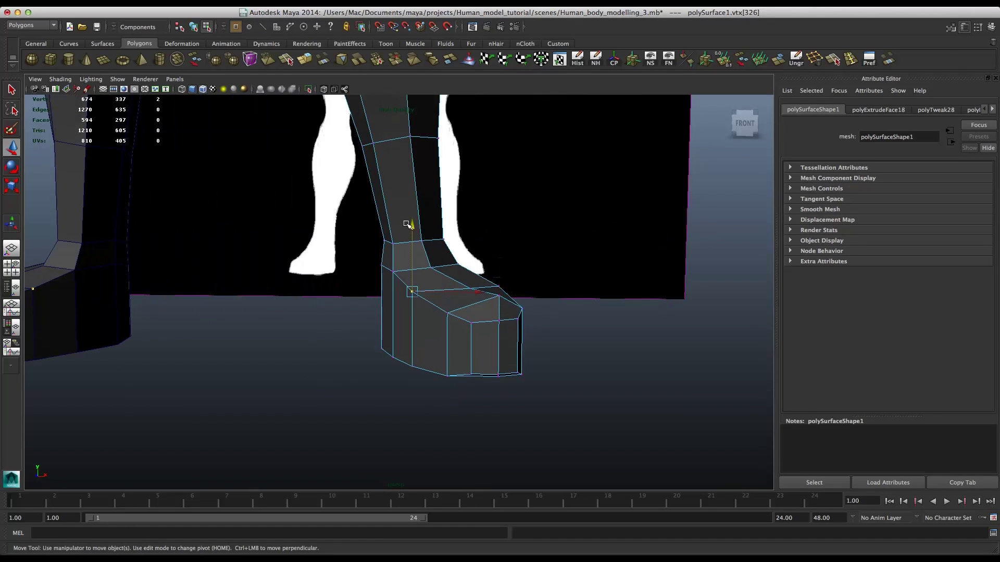
{"action": "left_click_drag", "start_coordinate": [406, 221], "coordinate": [408, 237]}
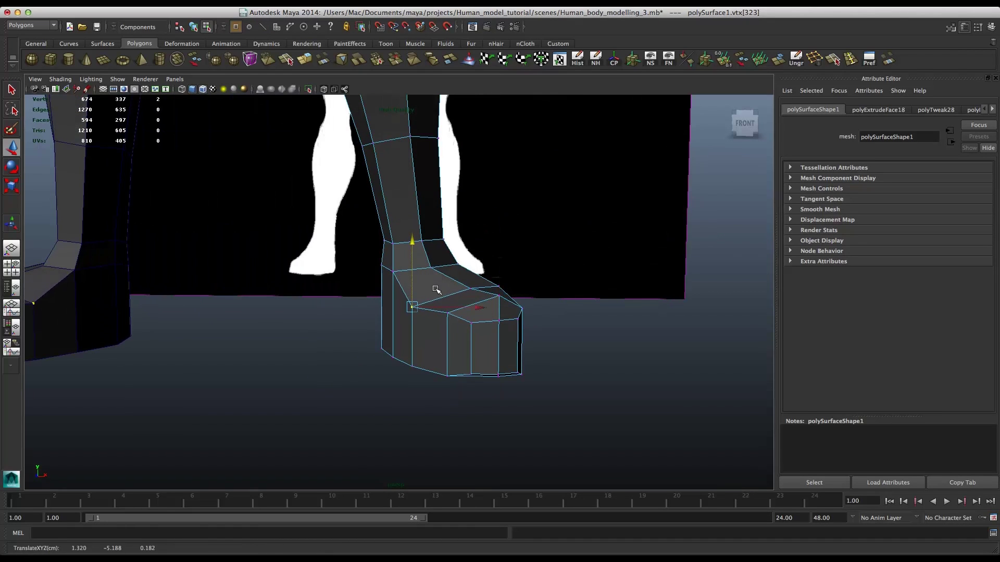
{"action": "left_click", "coordinate": [447, 313]}
{"action": "left_click", "coordinate": [446, 263]}
- Lower the two vertices along the outer top edge of the forefoot to slope the foot sideways
{"action": "left_click_drag", "start_coordinate": [447, 264], "coordinate": [406, 321], "text": "alt"}
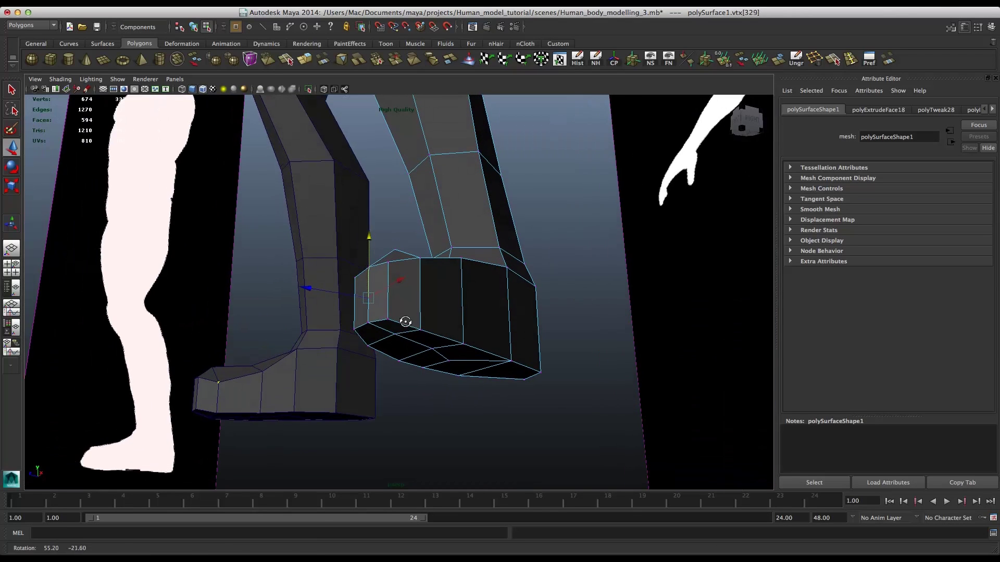
{"action": "left_click_drag", "start_coordinate": [346, 348], "coordinate": [322, 380], "text": "alt"}
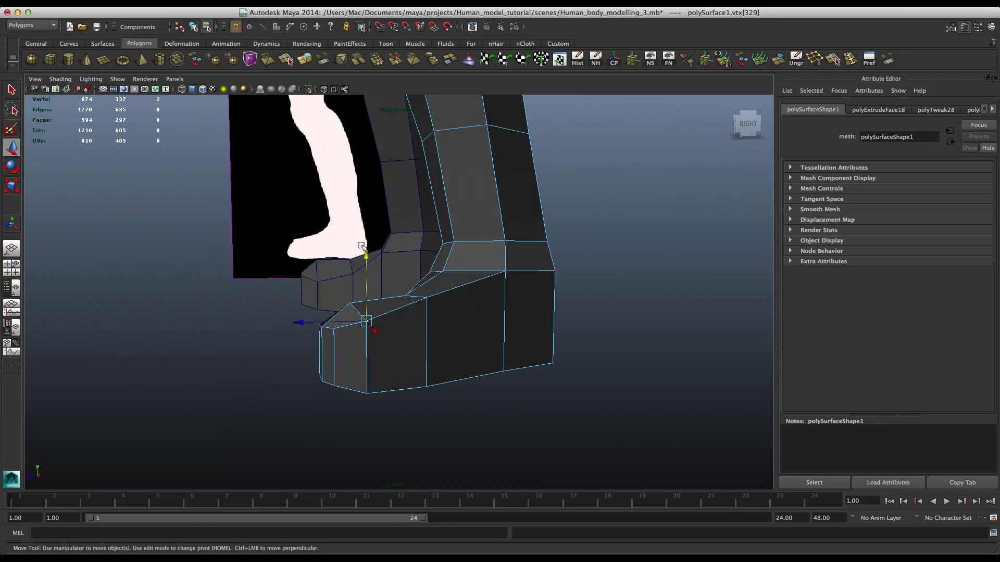
{"action": "left_click_drag", "start_coordinate": [364, 259], "coordinate": [367, 256]}
{"action": "left_click", "coordinate": [426, 297]}
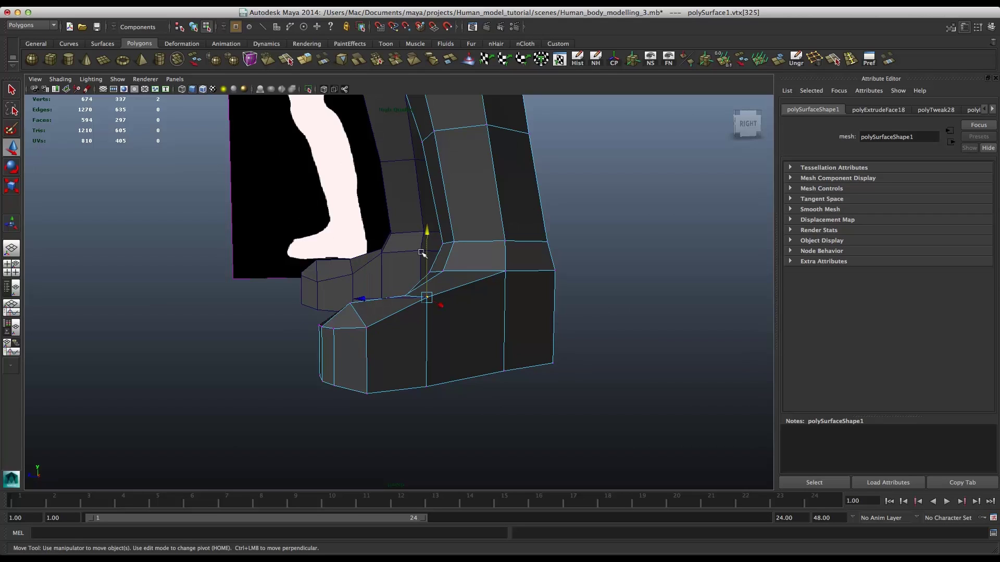
{"action": "left_click_drag", "start_coordinate": [422, 229], "coordinate": [424, 245]}
- Switch to edge editing and move the heel's inner rear vertical edge to narrow the heel
{"action": "left_click_drag", "start_coordinate": [474, 288], "coordinate": [343, 339], "text": "alt"}
{"action": "right_click_drag", "start_coordinate": [349, 319], "coordinate": [348, 295]}
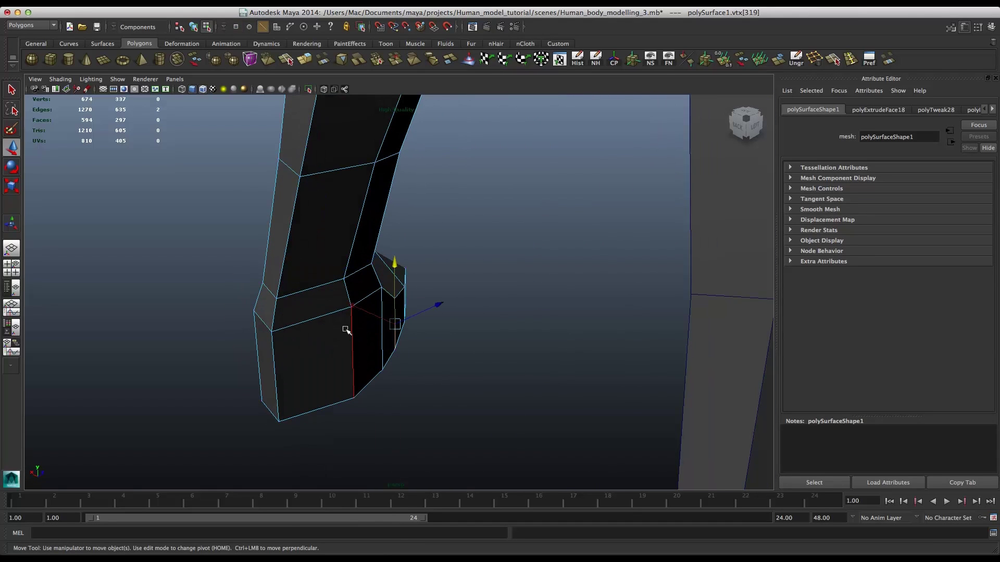
{"action": "left_click", "coordinate": [356, 377]}
{"action": "mouse_move", "coordinate": [332, 400]}
{"action": "left_mouse_down", "text": "alt"}
{"action": "mouse_move", "coordinate": [319, 399]}
{"action": "mouse_move", "coordinate": [330, 401]}
{"action": "left_mouse_up", "text": "alt"}
{"action": "left_click_drag", "start_coordinate": [373, 338], "coordinate": [347, 344]}
- Switch back to vertex editing and move the inner rear ankle vertex backward
{"action": "right_click_drag", "start_coordinate": [321, 291], "coordinate": [278, 291]}
{"action": "left_click", "coordinate": [309, 294]}
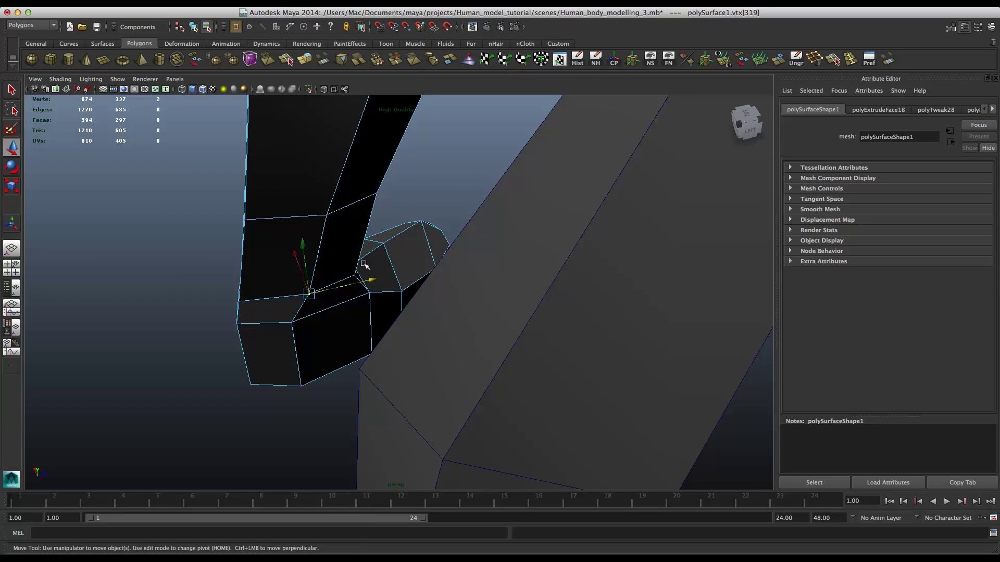
{"action": "left_click_drag", "start_coordinate": [365, 272], "coordinate": [337, 282]}
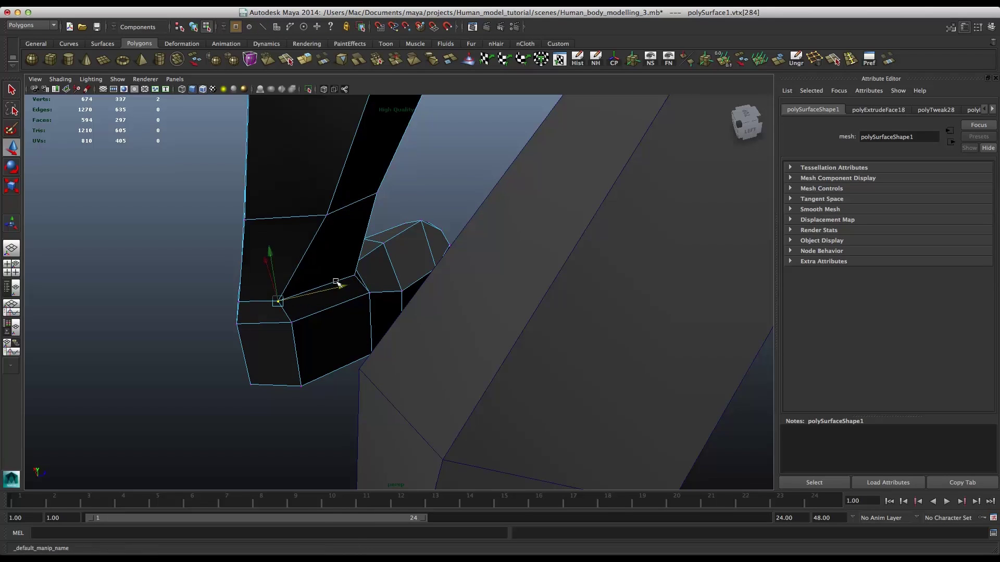
- Adjust the upper and lower vertices of the heel's inner rear corner sideways to round the heel
{"action": "left_click_drag", "start_coordinate": [377, 331], "coordinate": [293, 283], "text": "alt"}
{"action": "left_click_drag", "start_coordinate": [328, 319], "coordinate": [323, 335]}
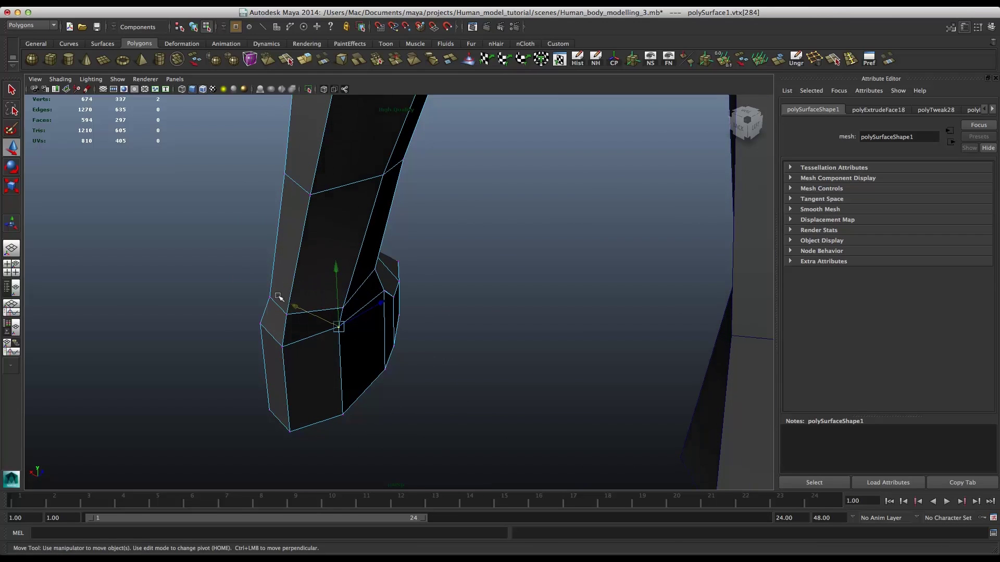
{"action": "left_click_drag", "start_coordinate": [288, 300], "coordinate": [303, 308]}
{"action": "left_click", "coordinate": [343, 415]}
{"action": "left_click_drag", "start_coordinate": [295, 384], "coordinate": [415, 302]}
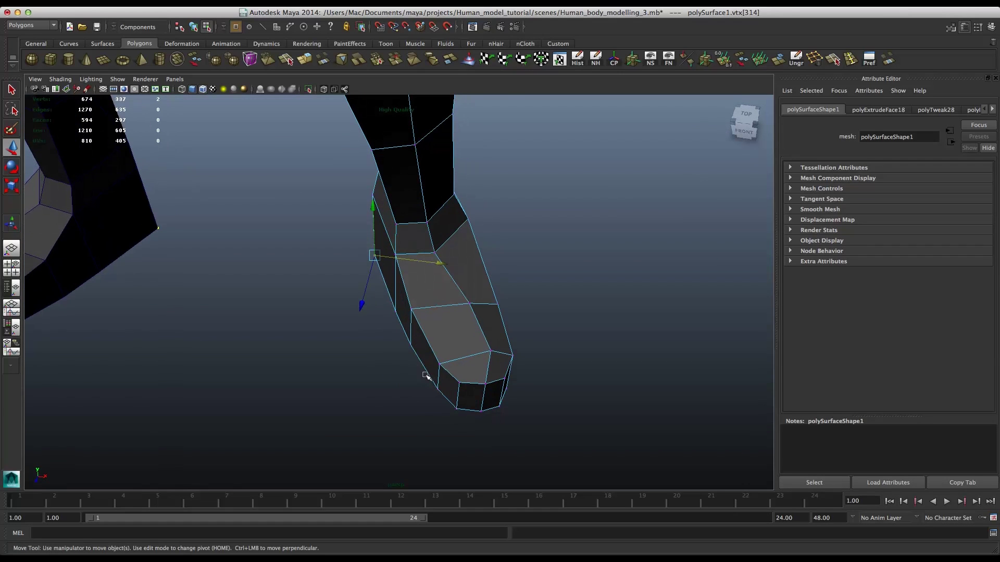
- Try moving the inner toe vertices forward and sideways to widen the tip of the foot
{"action": "left_click_drag", "start_coordinate": [406, 380], "coordinate": [220, 392], "text": "alt"}
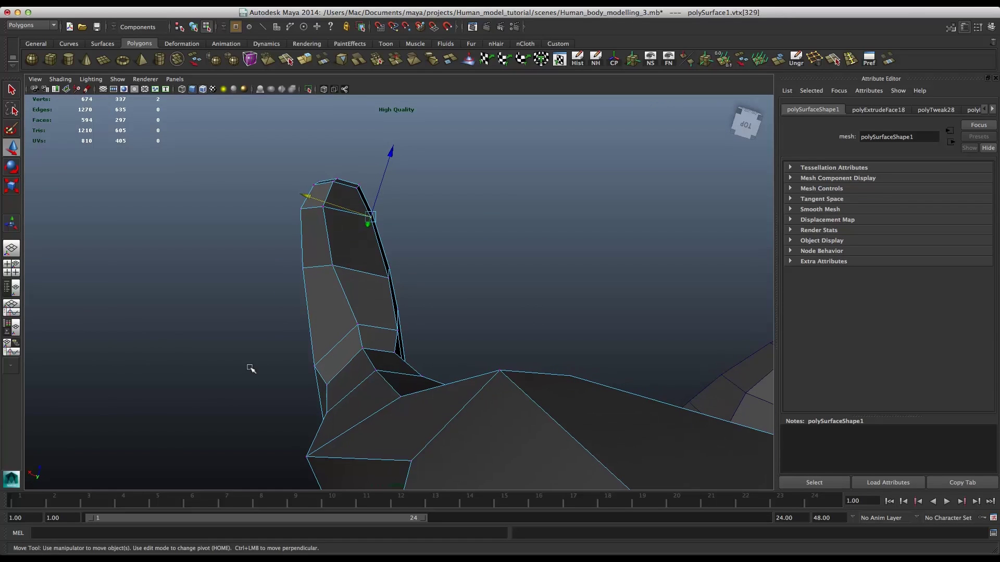
{"action": "left_click_drag", "start_coordinate": [364, 210], "coordinate": [362, 172]}
{"action": "left_click", "coordinate": [353, 183]}
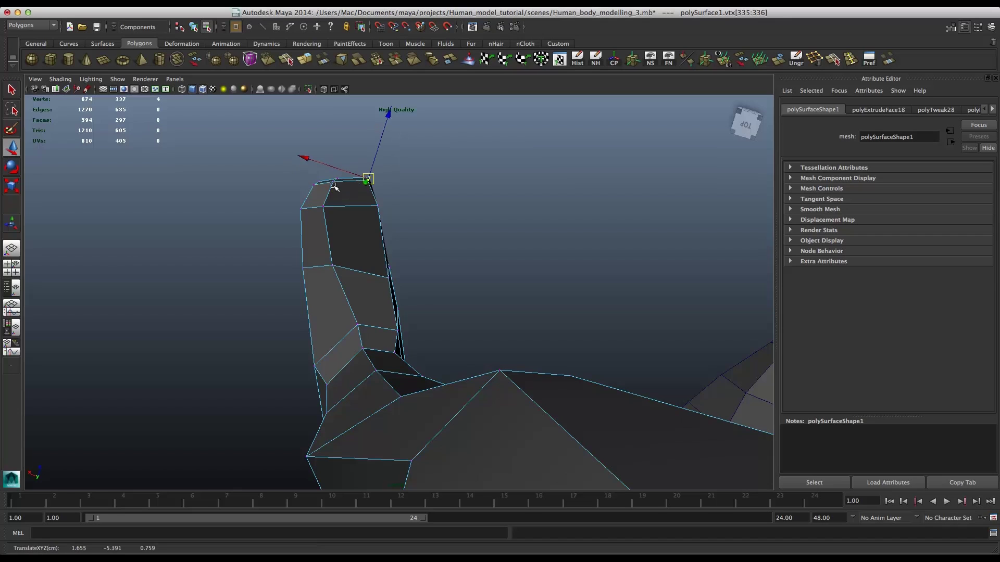
{"action": "left_click_drag", "start_coordinate": [309, 192], "coordinate": [290, 172], "text": "alt"}
- Undo the recent moves of the inner toe vertices
{"action": "key", "text": "super+z"}
{"action": "key", "text": "super+z"}
{"action": "key", "text": "super+z"}
{"action": "key", "text": "super+z"}
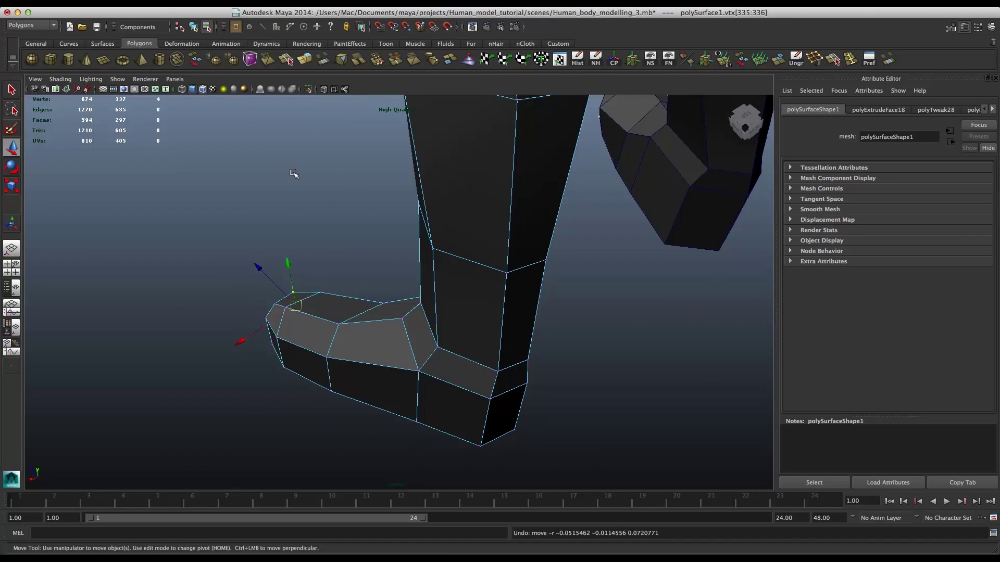
{"action": "left_click_drag", "start_coordinate": [343, 213], "coordinate": [380, 190], "text": "alt"}
{"action": "scroll", "coordinate": [381, 189], "scroll_direction": "down", "scroll_amount": 10}
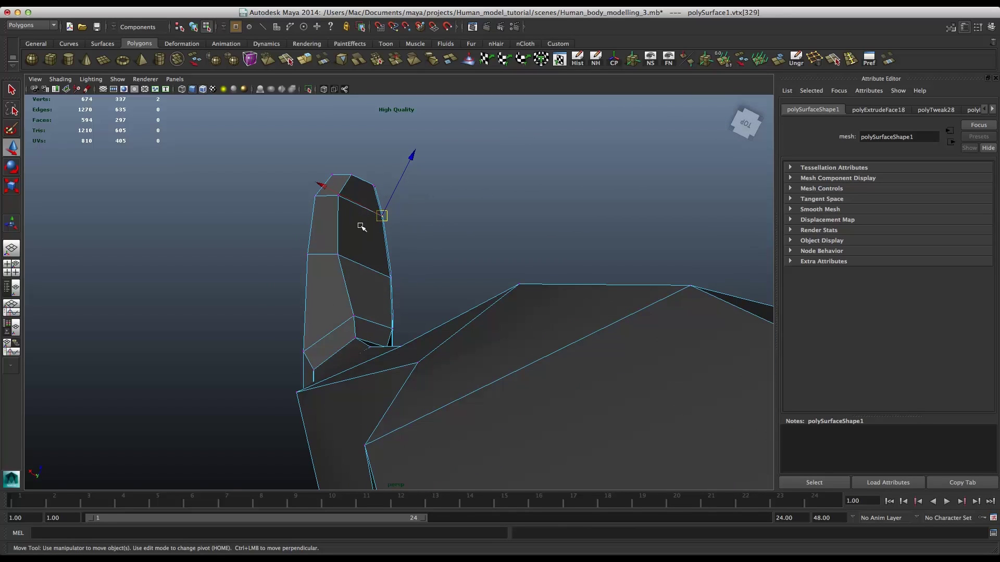
- Shift the inner front vertices and the inner toe-tip vertices inward and forward to widen the tip of the foot
{"action": "left_click", "coordinate": [382, 215], "text": "shift"}
{"action": "left_click_drag", "start_coordinate": [399, 177], "coordinate": [383, 177]}
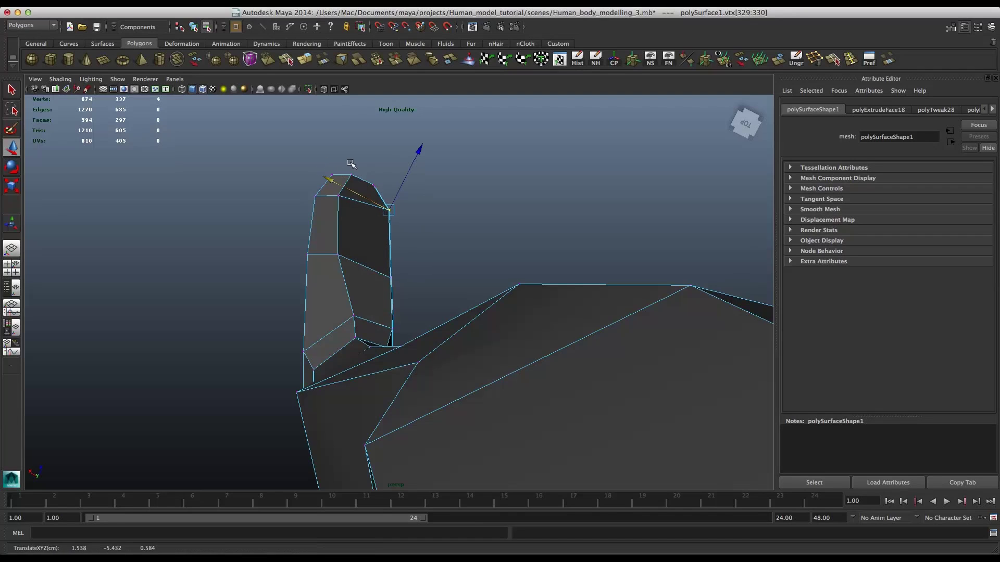
{"action": "mouse_move", "coordinate": [324, 172]}
{"action": "left_mouse_down"}
{"action": "mouse_move", "coordinate": [312, 146]}
{"action": "mouse_move", "coordinate": [318, 153]}
{"action": "left_mouse_up"}
{"action": "left_click_drag", "start_coordinate": [403, 127], "coordinate": [406, 122]}
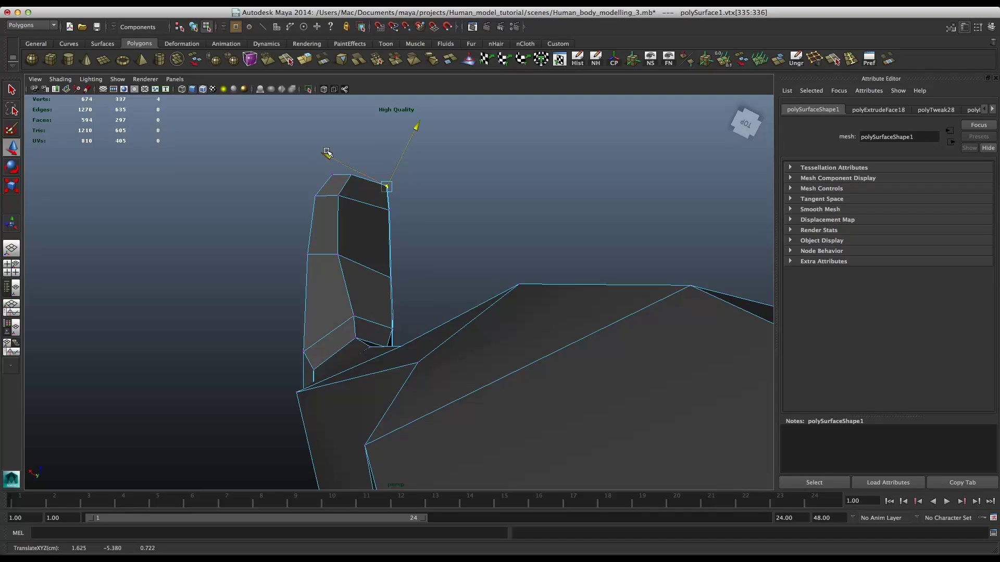
{"action": "left_click_drag", "start_coordinate": [324, 155], "coordinate": [319, 149]}
- Move the front and mid-foot vertices of the foot's centre line toward the inner side to straighten that edge
{"action": "left_click", "coordinate": [335, 190]}
{"action": "left_click_drag", "start_coordinate": [271, 158], "coordinate": [290, 166]}
{"action": "left_click", "coordinate": [339, 255]}
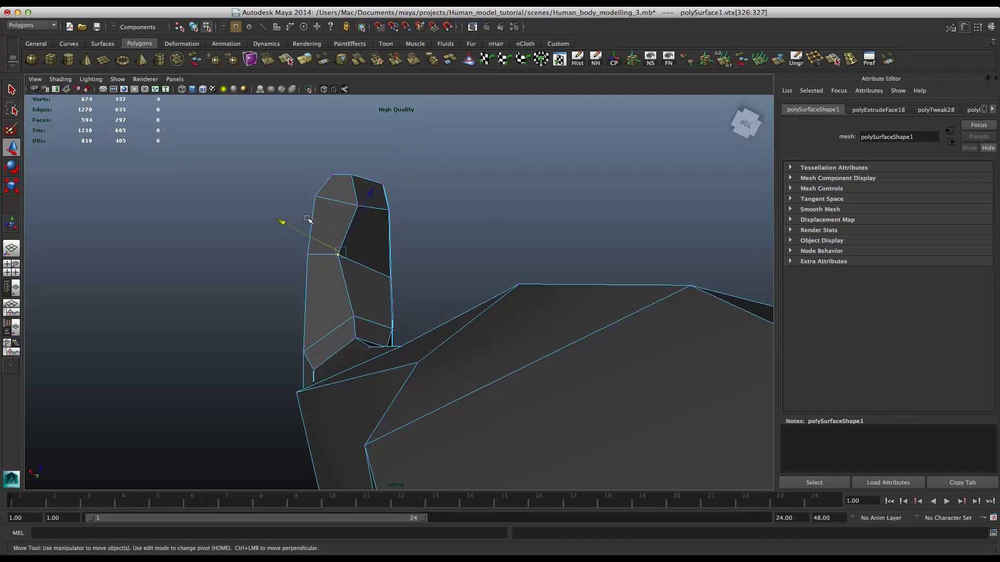
{"action": "left_click_drag", "start_coordinate": [272, 215], "coordinate": [291, 224]}
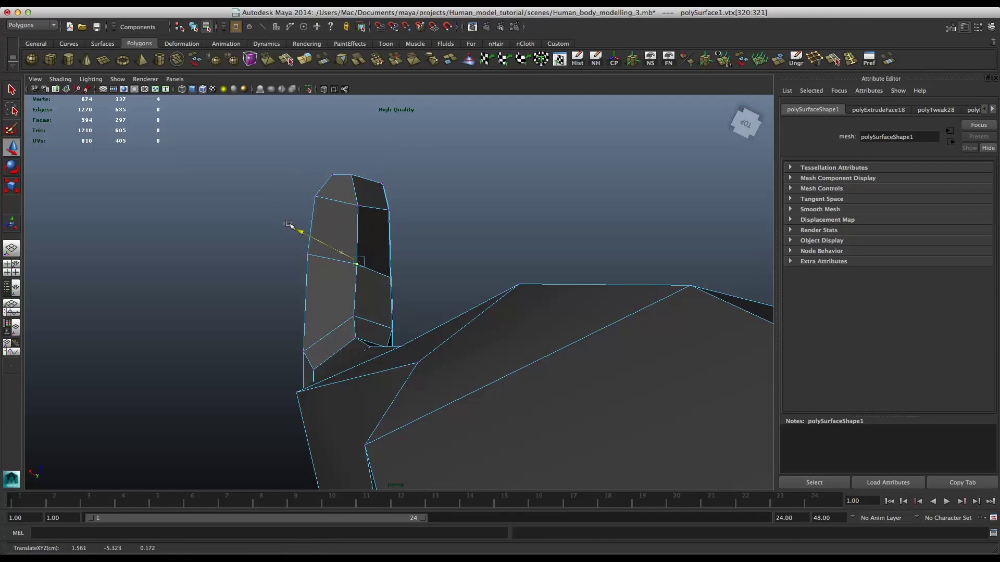
- Reposition the middle and outer toe-tip vertices to taper and round the tip of the foot
{"action": "left_click", "coordinate": [353, 174]}
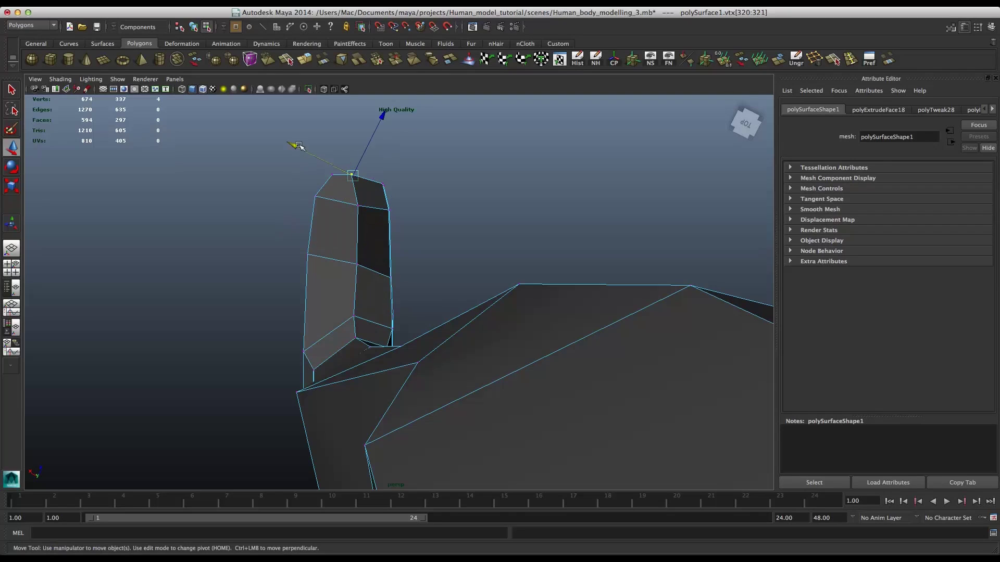
{"action": "left_click_drag", "start_coordinate": [290, 139], "coordinate": [299, 144]}
{"action": "left_click_drag", "start_coordinate": [375, 137], "coordinate": [377, 131]}
{"action": "left_click_drag", "start_coordinate": [334, 165], "coordinate": [280, 143]}
{"action": "left_click_drag", "start_coordinate": [365, 114], "coordinate": [360, 119]}
{"action": "left_click_drag", "start_coordinate": [307, 165], "coordinate": [382, 151]}
{"action": "left_click", "coordinate": [360, 208]}
{"action": "key", "text": "ctrl+z"}
{"action": "left_click", "coordinate": [340, 184]}
{"action": "left_click_drag", "start_coordinate": [364, 124], "coordinate": [362, 128]}
{"action": "left_click_drag", "start_coordinate": [274, 154], "coordinate": [272, 153]}
- Pull the outer mid-foot vertices backward and fine-tune the outer front vertices to curve the foot's outer edge
{"action": "left_click", "coordinate": [307, 254]}
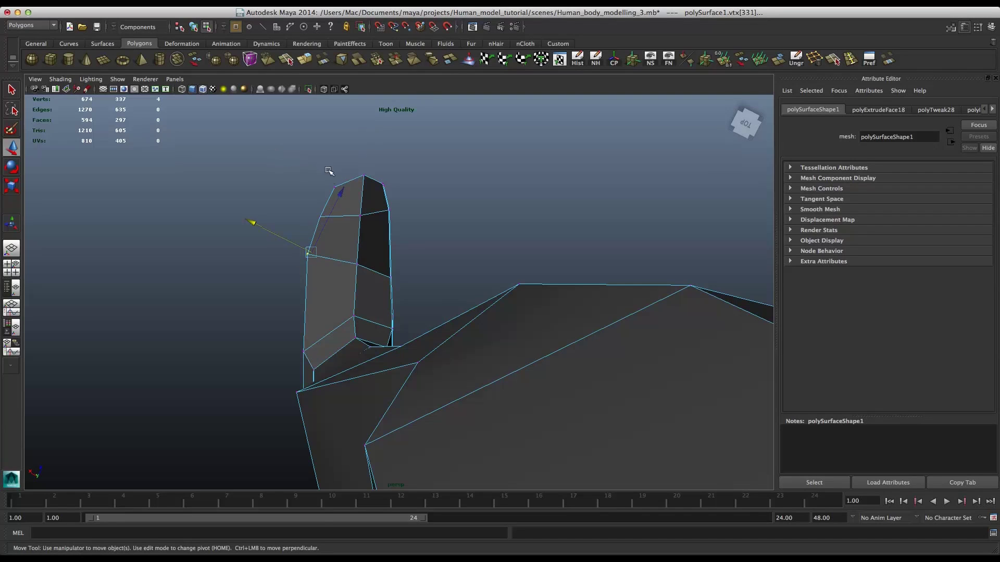
{"action": "left_click_drag", "start_coordinate": [333, 184], "coordinate": [330, 204]}
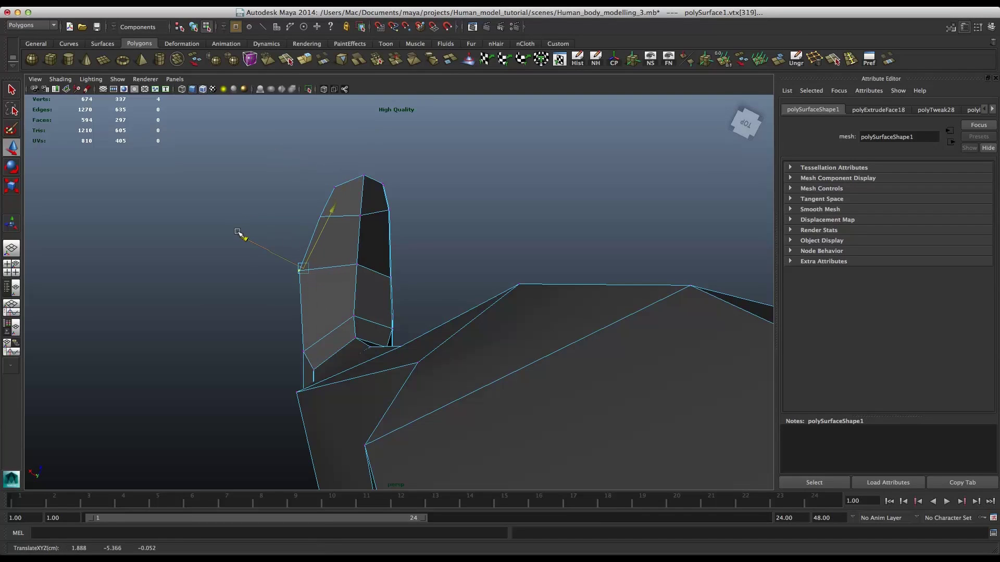
{"action": "left_click_drag", "start_coordinate": [237, 232], "coordinate": [238, 230]}
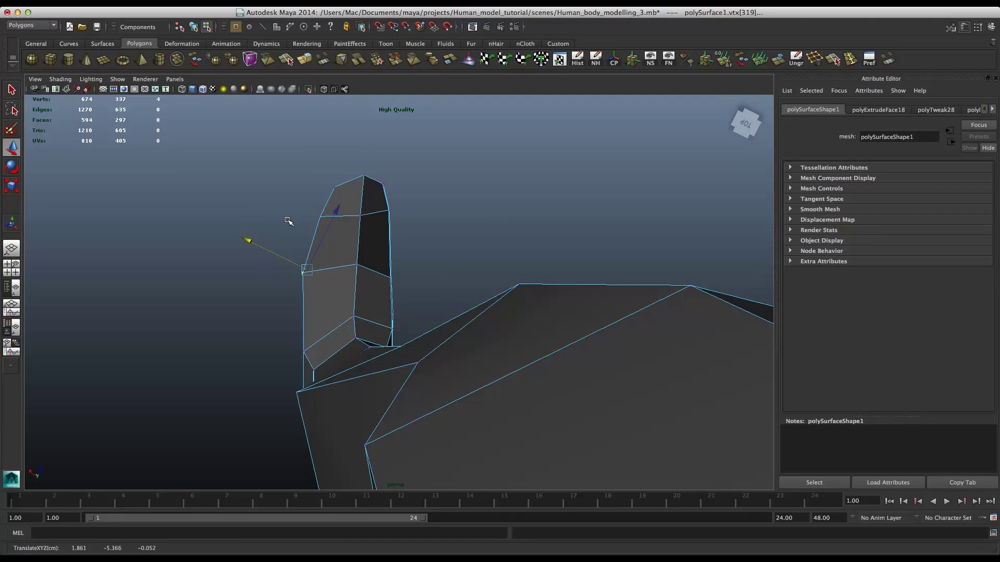
{"action": "left_click_drag", "start_coordinate": [307, 197], "coordinate": [333, 228]}
{"action": "left_click_drag", "start_coordinate": [343, 160], "coordinate": [340, 165]}
{"action": "left_click_drag", "start_coordinate": [254, 193], "coordinate": [258, 194]}
{"action": "left_click_drag", "start_coordinate": [343, 163], "coordinate": [346, 159]}
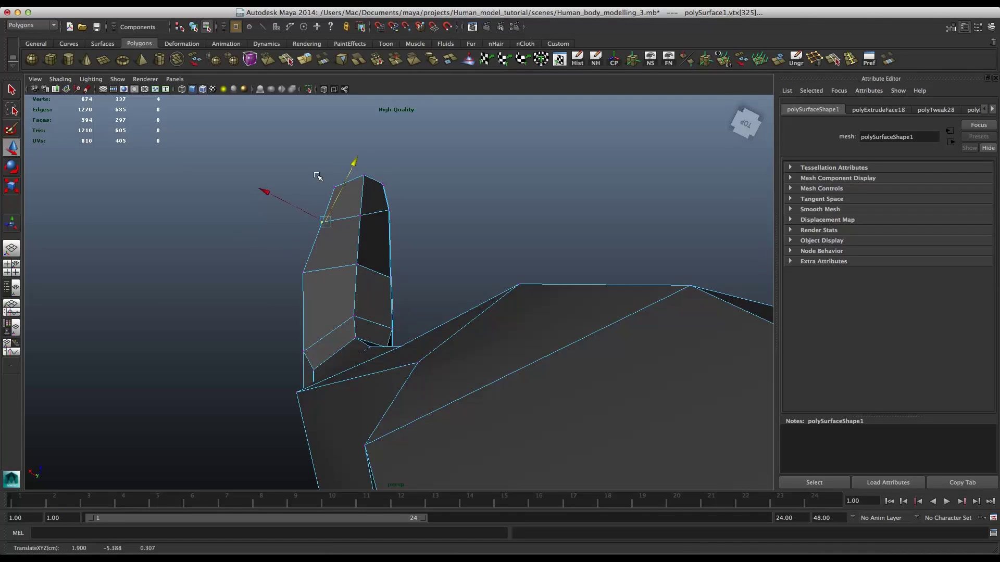
{"action": "left_click_drag", "start_coordinate": [259, 187], "coordinate": [254, 183]}
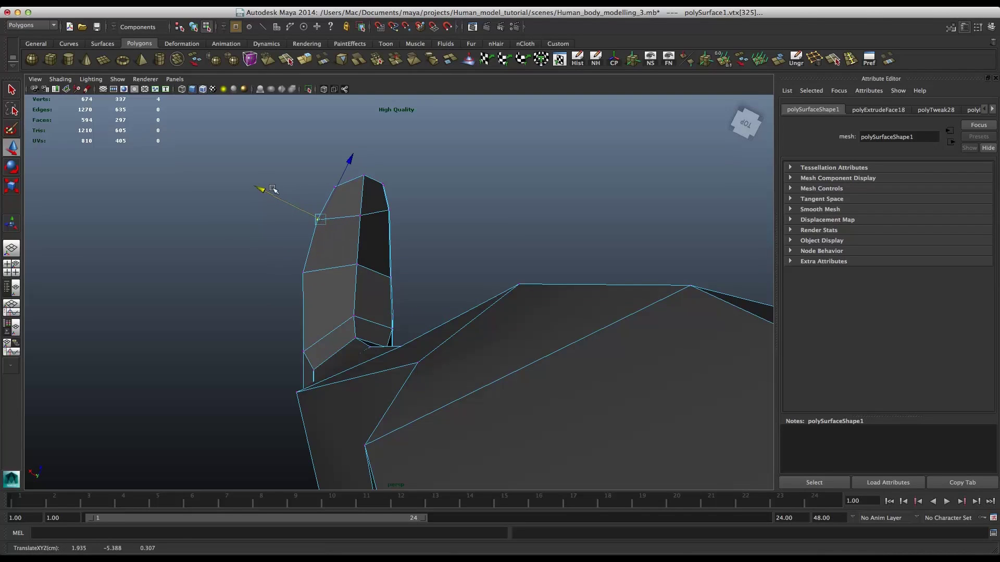
- Move the inner front vertices slightly backward and the inner mid-foot vertices forward along the foot's inner edge
{"action": "left_click", "coordinate": [387, 207]}
{"action": "left_click_drag", "start_coordinate": [408, 148], "coordinate": [410, 156]}
{"action": "left_click_drag", "start_coordinate": [328, 185], "coordinate": [323, 185]}
{"action": "left_click", "coordinate": [394, 278]}
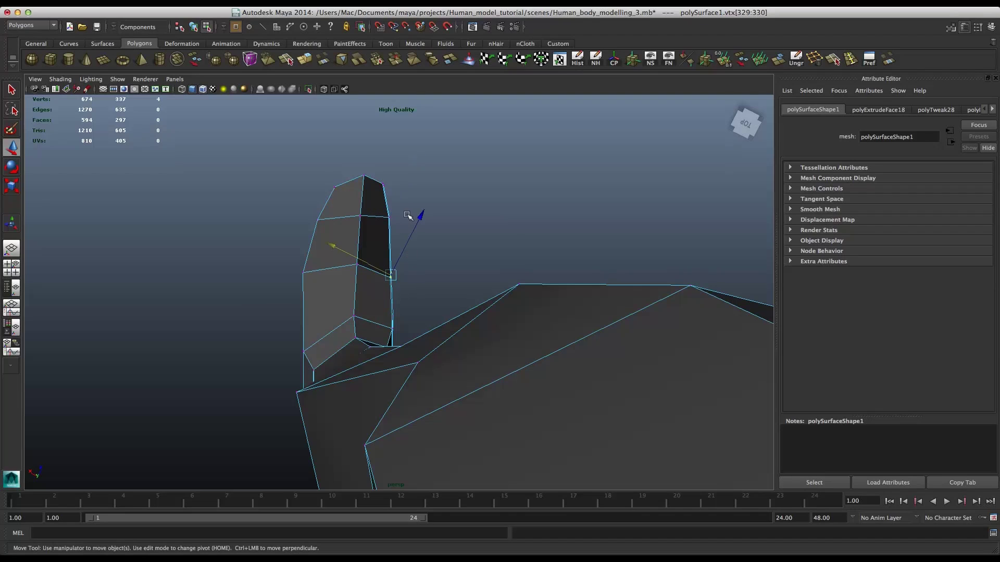
{"action": "left_click_drag", "start_coordinate": [411, 214], "coordinate": [416, 209]}
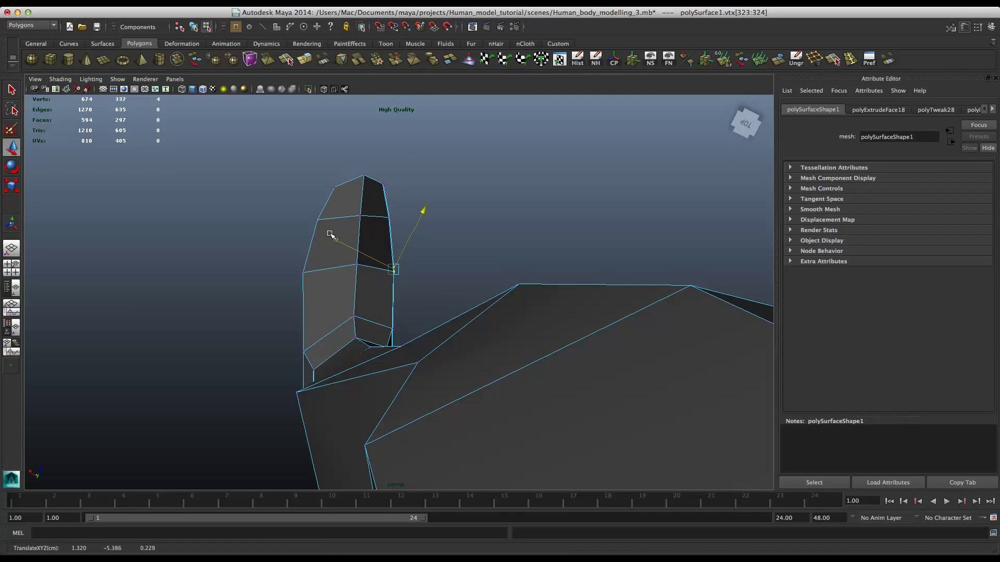
- Move the mid-foot centre-line vertex backward to line it up with the side vertices of its row
{"action": "left_click", "coordinate": [357, 264]}
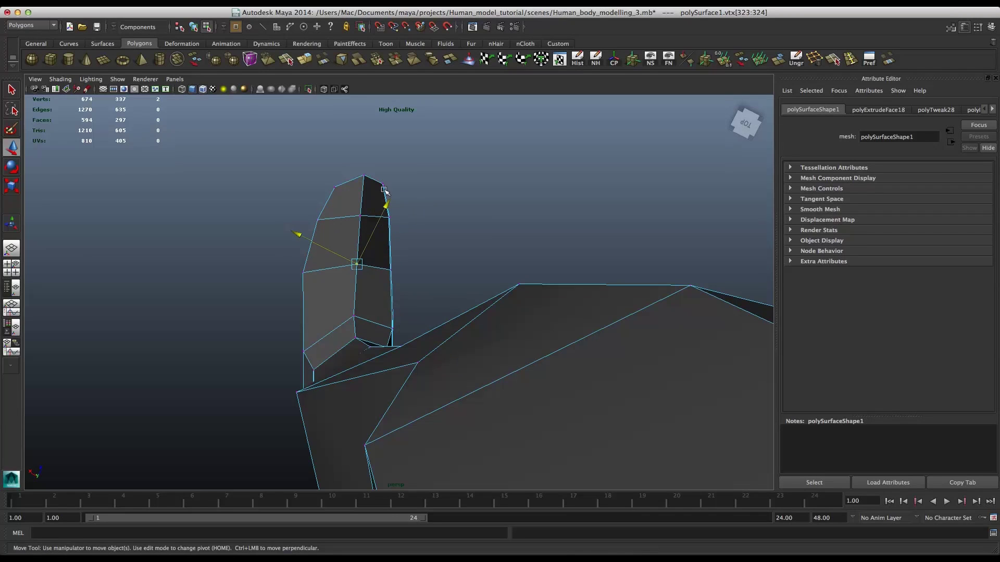
{"action": "left_click_drag", "start_coordinate": [379, 198], "coordinate": [377, 203]}
{"action": "left_click_drag", "start_coordinate": [292, 237], "coordinate": [294, 239]}
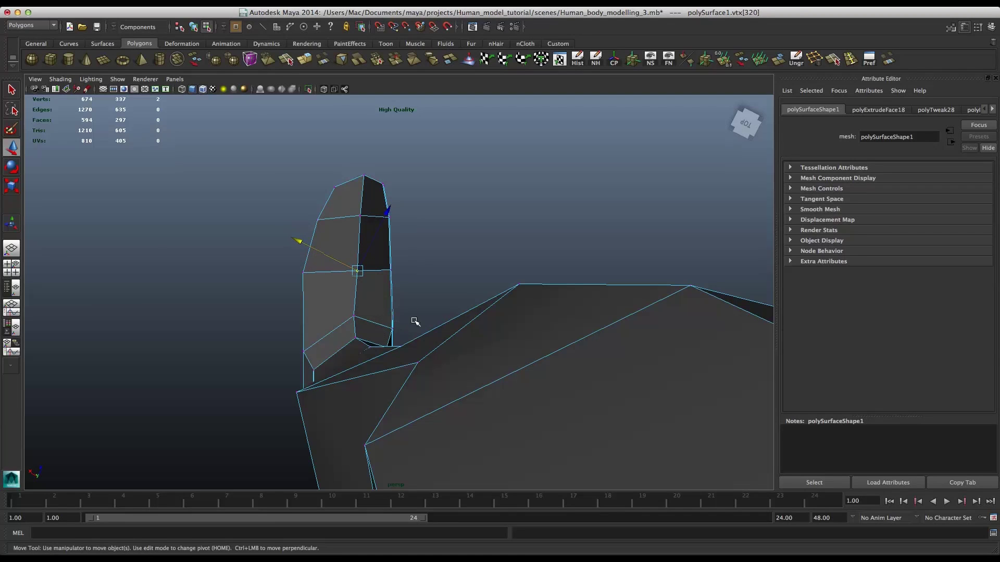
- Shift the inner-edge vertices near the ankle, at mid-foot and at the front inward to smooth the foot's inner contour
{"action": "left_click", "coordinate": [311, 277]}
{"action": "left_click_drag", "start_coordinate": [328, 292], "coordinate": [332, 295]}
{"action": "left_click_drag", "start_coordinate": [419, 265], "coordinate": [419, 266]}
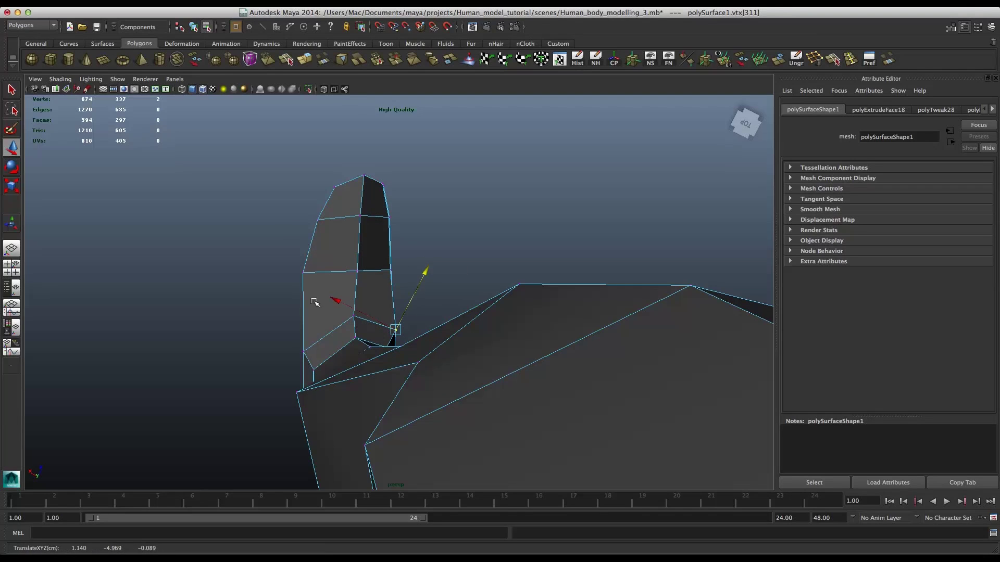
{"action": "left_click", "coordinate": [385, 265]}
{"action": "middle_click_drag", "start_coordinate": [323, 233], "coordinate": [326, 234]}
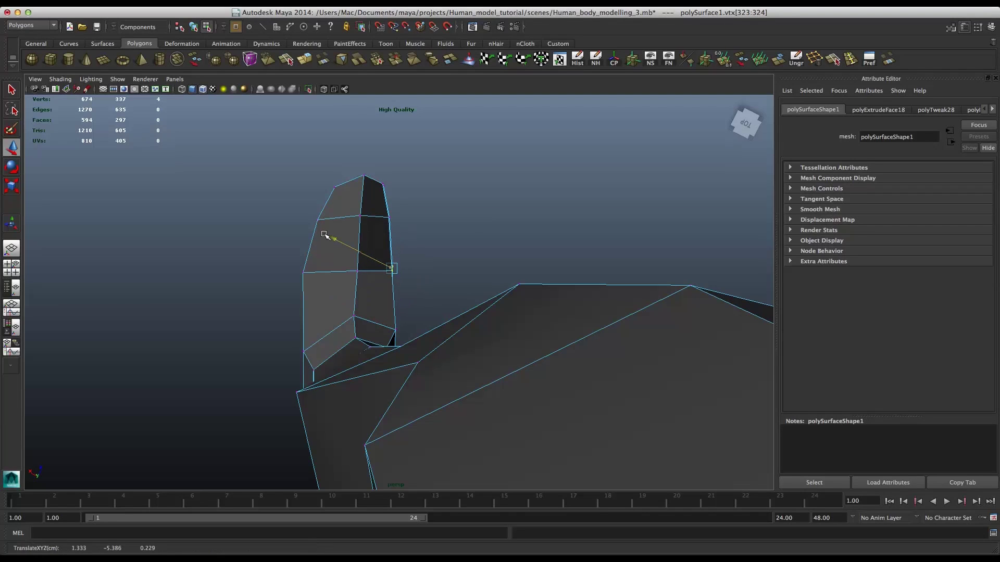
{"action": "left_click", "coordinate": [387, 213]}
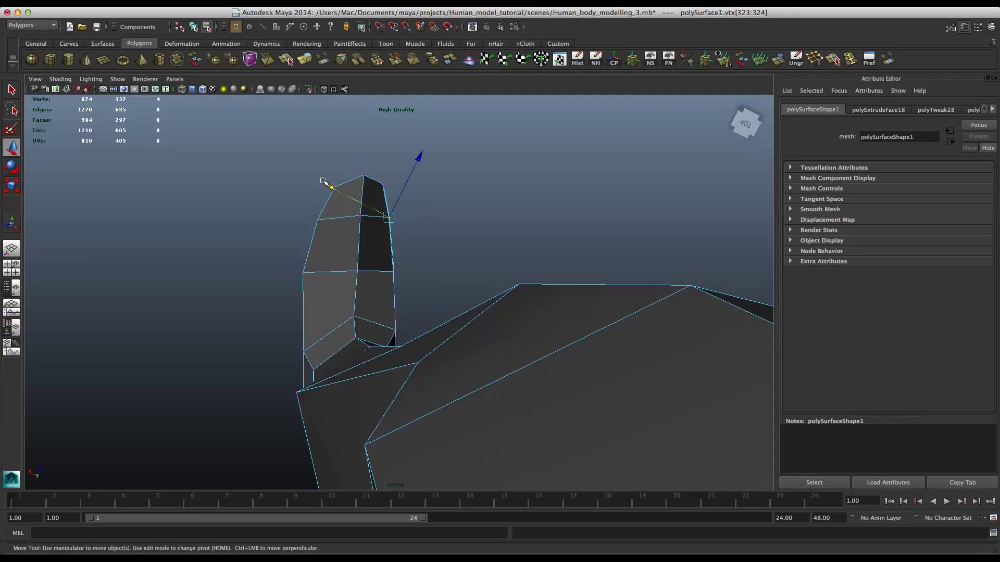
{"action": "middle_click_drag", "start_coordinate": [328, 183], "coordinate": [327, 183]}
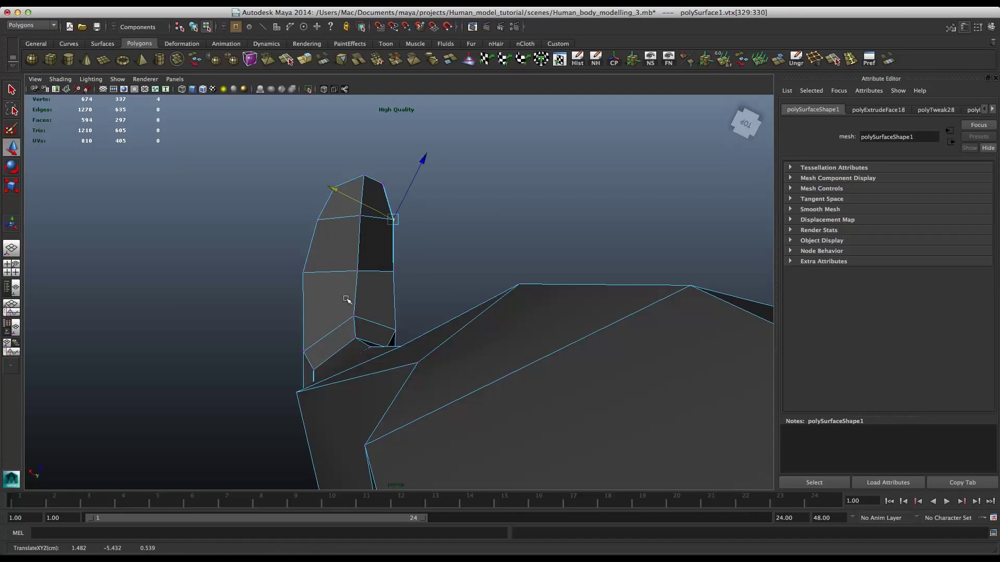
- Move the centre vertex on top of the foot in front of the ankle slightly backward
{"action": "left_click", "coordinate": [394, 200]}
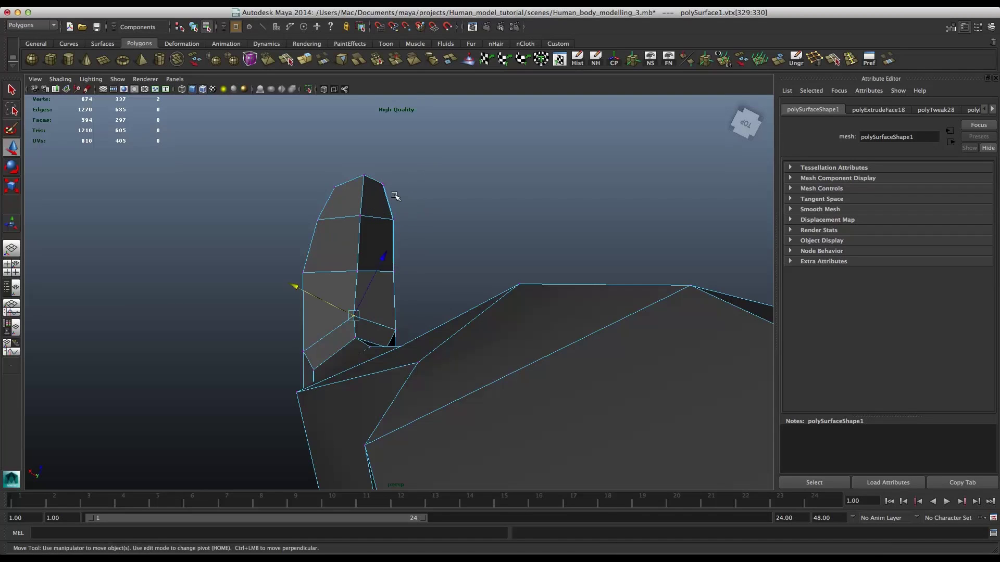
{"action": "left_click", "coordinate": [375, 252]}
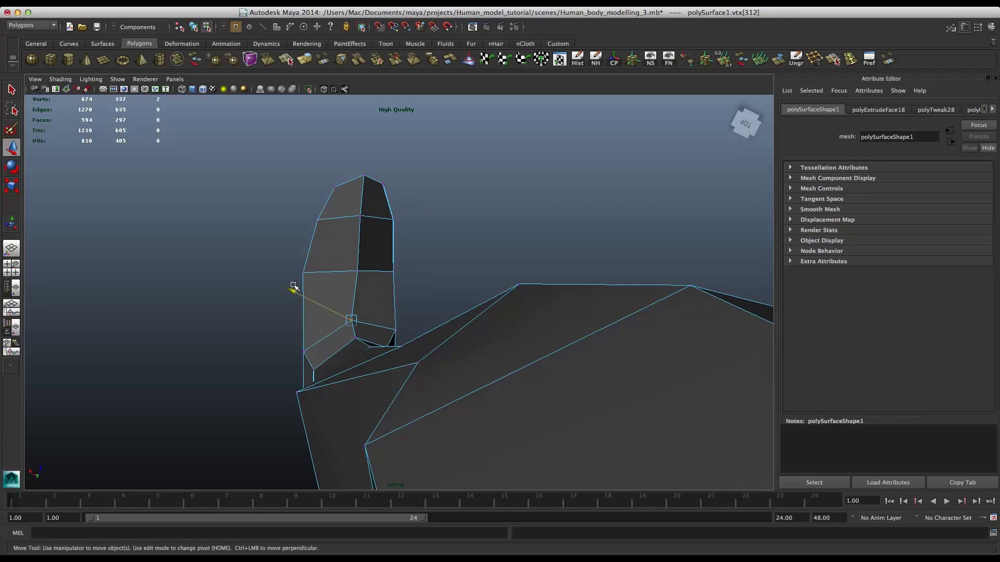
{"action": "left_click_drag", "start_coordinate": [292, 288], "coordinate": [337, 292]}
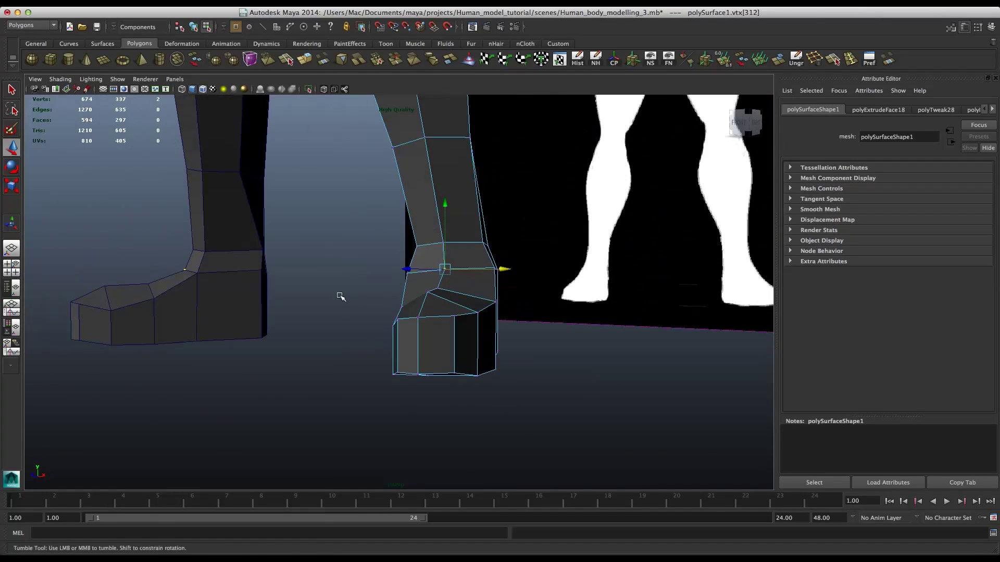
- Adjust the vertices along the foot's outer upper edge, lowering the one below the ankle
{"action": "mouse_move", "coordinate": [409, 317]}
{"action": "left_mouse_down", "text": "alt"}
{"action": "mouse_move", "coordinate": [444, 326]}
{"action": "mouse_move", "coordinate": [404, 327]}
{"action": "left_mouse_up", "text": "alt"}
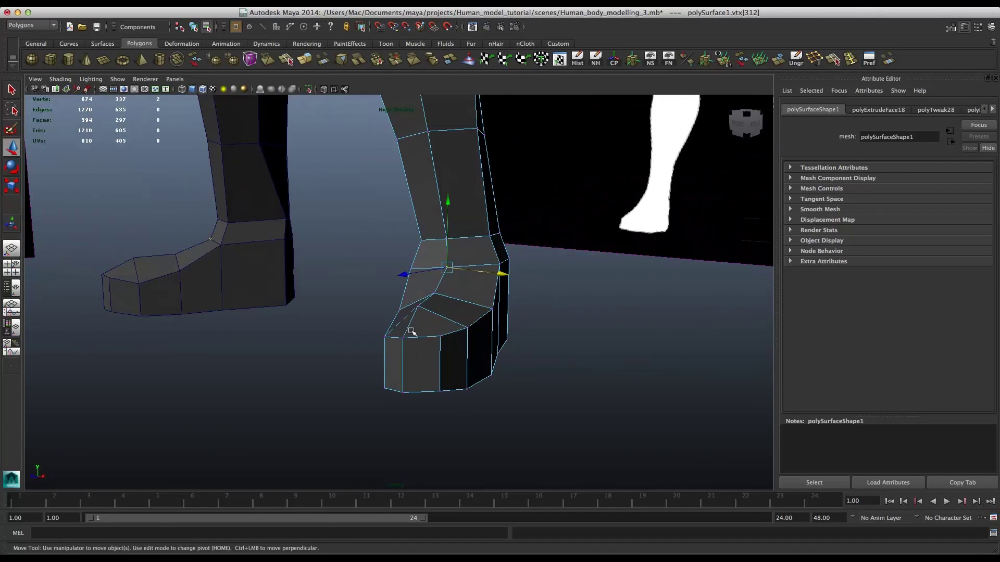
{"action": "left_click", "coordinate": [440, 336]}
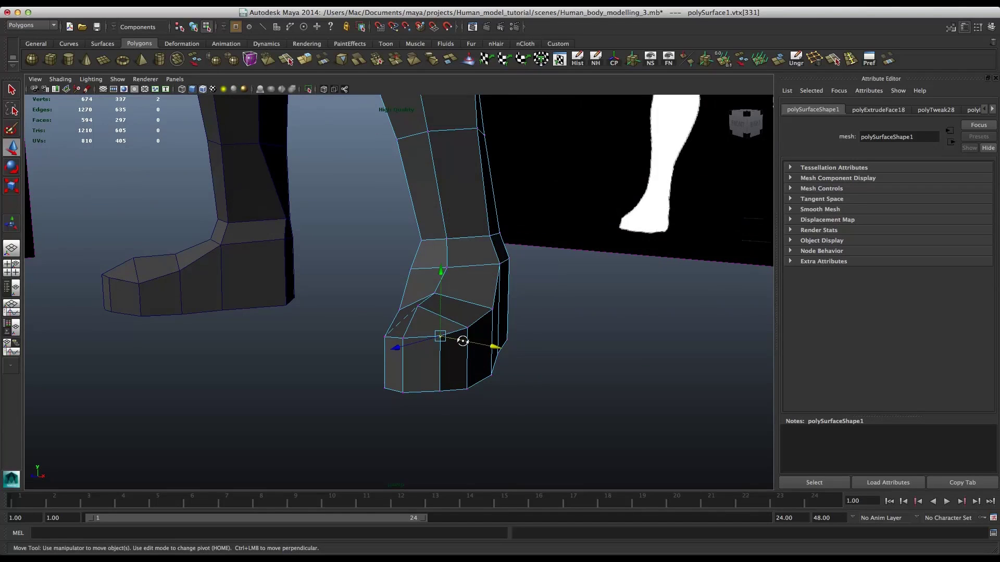
{"action": "left_click_drag", "start_coordinate": [464, 344], "coordinate": [475, 336], "text": "alt"}
{"action": "left_click", "coordinate": [476, 334]}
{"action": "left_click_drag", "start_coordinate": [467, 246], "coordinate": [497, 266]}
{"action": "left_click", "coordinate": [508, 268]}
{"action": "left_click_drag", "start_coordinate": [504, 203], "coordinate": [505, 215]}
- Lower the vertices along the foot's inner upper edge from below the ankle toward the toes, and deselect the mesh
{"action": "left_click_drag", "start_coordinate": [459, 243], "coordinate": [360, 257], "text": "alt"}
{"action": "left_click", "coordinate": [396, 265]}
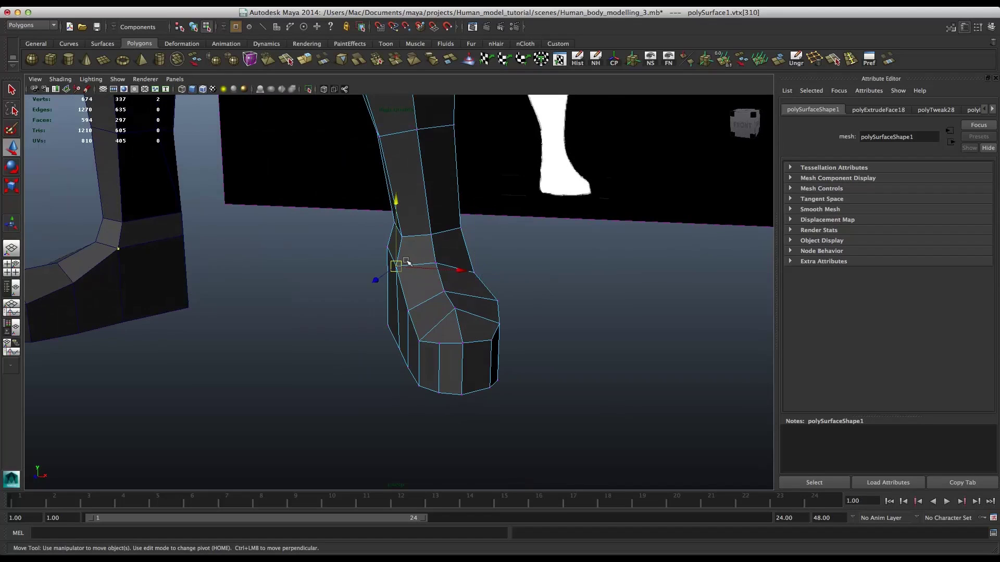
{"action": "left_click_drag", "start_coordinate": [388, 198], "coordinate": [388, 221]}
{"action": "left_click_drag", "start_coordinate": [439, 291], "coordinate": [415, 305], "text": "alt"}
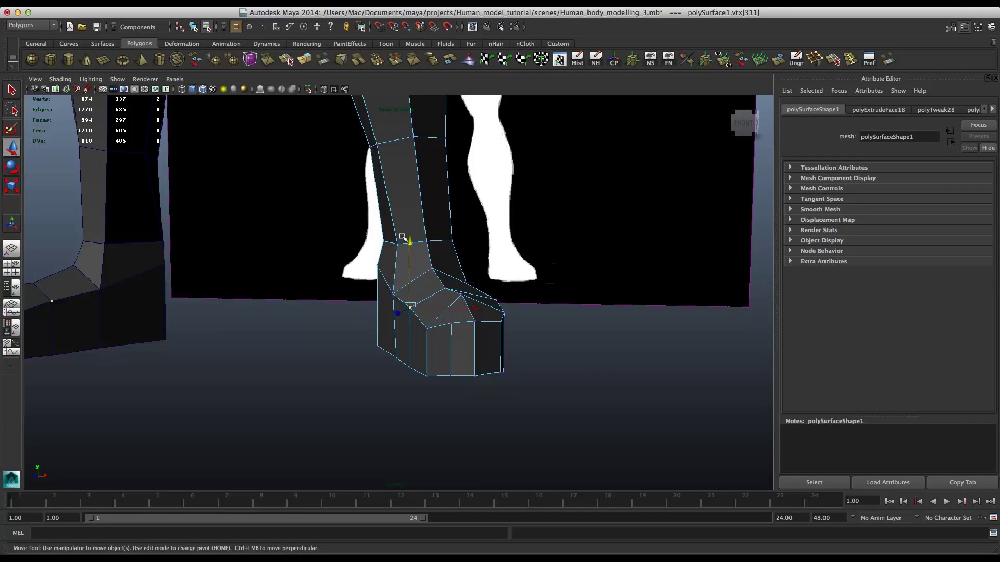
{"action": "left_click_drag", "start_coordinate": [403, 237], "coordinate": [405, 246]}
{"action": "left_click_drag", "start_coordinate": [497, 342], "coordinate": [436, 370], "text": "alt"}
{"action": "scroll", "coordinate": [435, 370], "scroll_direction": "down", "scroll_amount": 5}
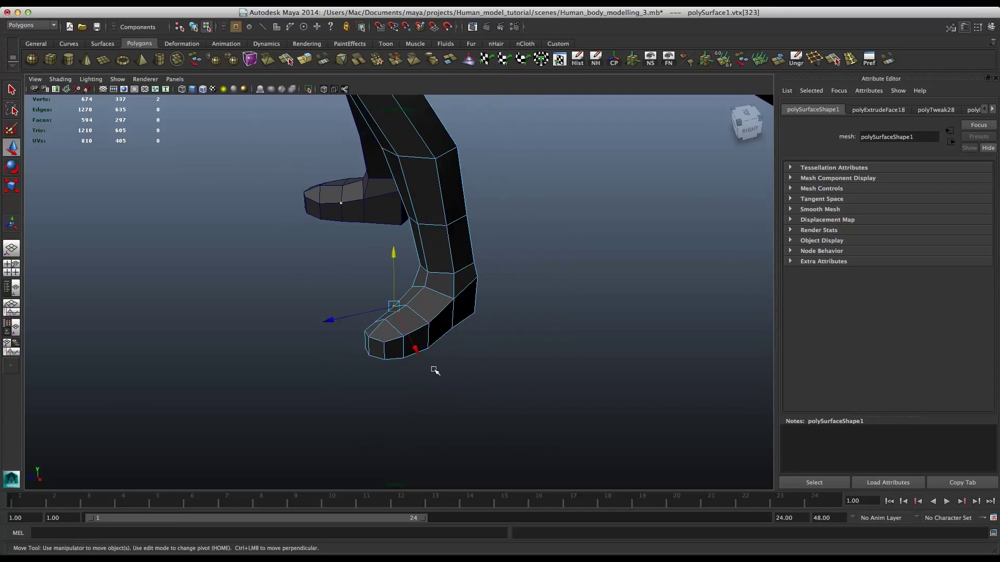
{"action": "left_click", "coordinate": [448, 378]}
- Examine the whole body model from the side, from below and from the front against the reference images
{"action": "scroll", "coordinate": [448, 379], "scroll_direction": "down", "scroll_amount": 6}
{"action": "left_click_drag", "start_coordinate": [399, 373], "coordinate": [497, 309], "text": "alt"}
{"action": "scroll", "coordinate": [458, 329], "scroll_direction": "up", "scroll_amount": 3}
{"action": "middle_click_drag", "start_coordinate": [474, 366], "coordinate": [461, 387], "text": "alt"}
{"action": "left_click_drag", "start_coordinate": [462, 387], "coordinate": [397, 352], "text": "alt"}
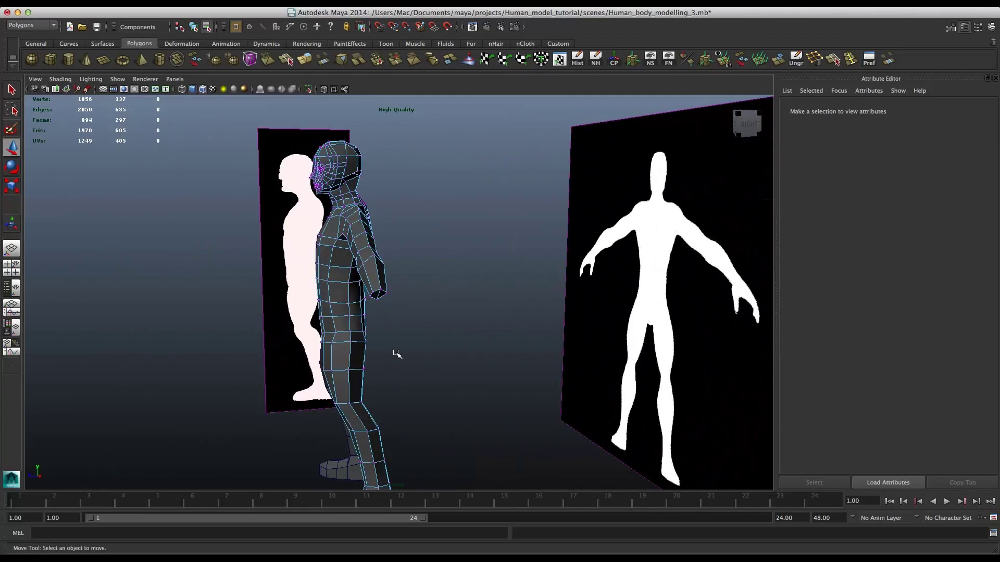
{"action": "scroll", "coordinate": [397, 353], "scroll_direction": "up", "scroll_amount": 4}
{"action": "middle_click_drag", "start_coordinate": [397, 352], "coordinate": [451, 189], "text": "alt"}
{"action": "middle_click_drag", "start_coordinate": [420, 365], "coordinate": [449, 287], "text": "alt"}
{"action": "left_click_drag", "start_coordinate": [448, 287], "coordinate": [511, 308], "text": "alt"}
{"action": "scroll", "coordinate": [515, 303], "scroll_direction": "down", "scroll_amount": 3}
{"action": "middle_click_drag", "start_coordinate": [505, 298], "coordinate": [430, 429], "text": "alt"}
{"action": "scroll", "coordinate": [452, 344], "scroll_direction": "down", "scroll_amount": 3}
{"action": "middle_click_drag", "start_coordinate": [458, 336], "coordinate": [435, 425], "text": "alt"}
{"action": "left_click_drag", "start_coordinate": [465, 333], "coordinate": [462, 324], "text": "alt"}
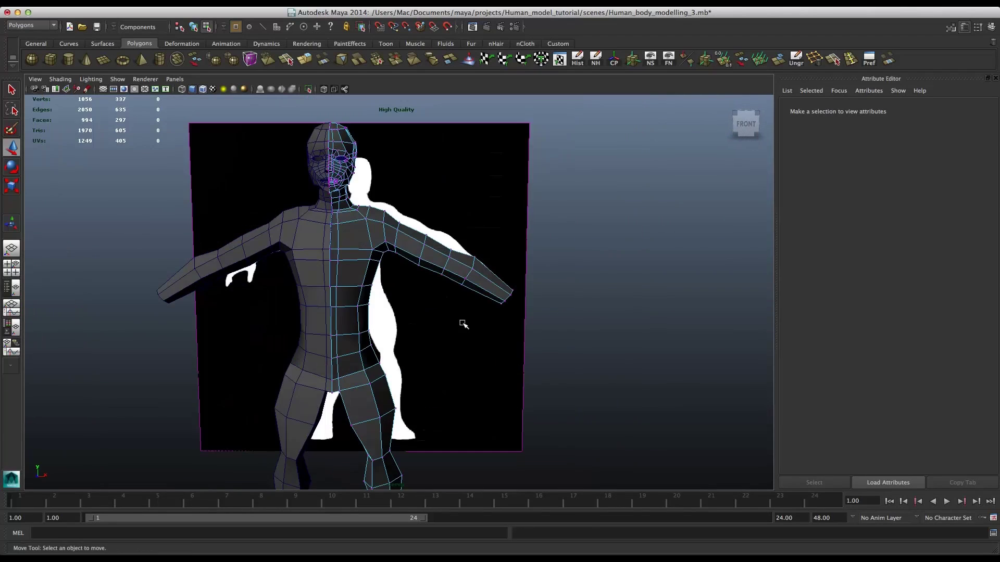
- Switch to a full-size front view of the arm and set the body mesh to edge selection
{"action": "left_click", "coordinate": [11, 268]}
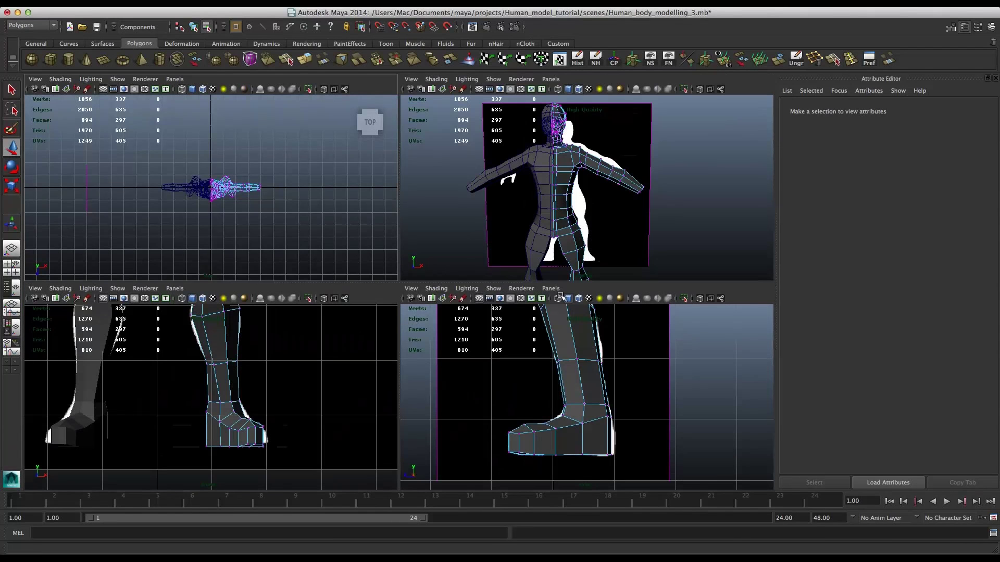
{"action": "scroll", "coordinate": [216, 356], "scroll_direction": "down", "scroll_amount": 5}
{"action": "middle_click_drag", "start_coordinate": [290, 361], "coordinate": [263, 410], "text": "alt"}
{"action": "scroll", "coordinate": [270, 357], "scroll_direction": "down", "scroll_amount": 3}
{"action": "scroll", "coordinate": [249, 395], "scroll_direction": "up", "scroll_amount": 2}
{"action": "key", "text": "space"}
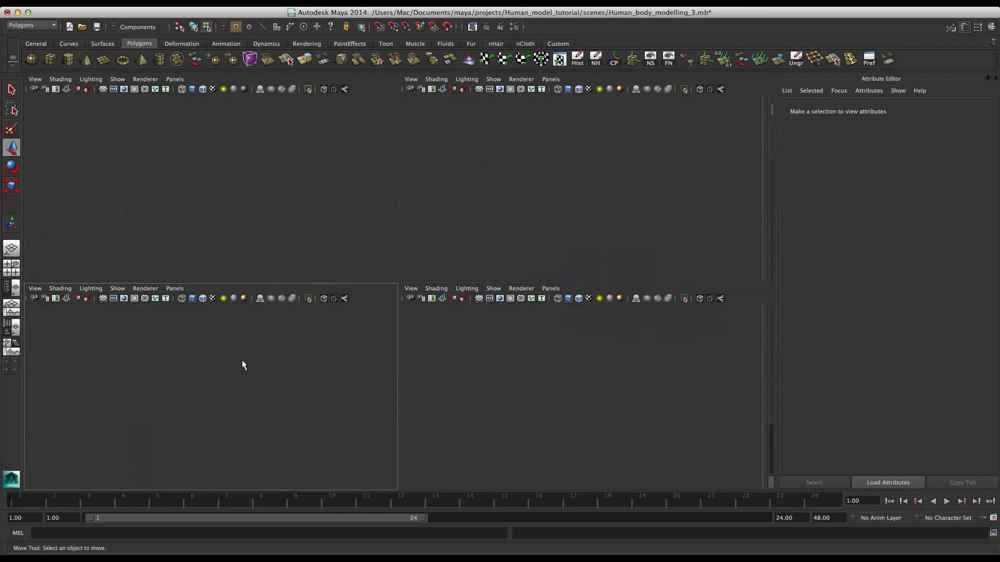
{"action": "scroll", "coordinate": [414, 250], "scroll_direction": "down", "scroll_amount": 3}
{"action": "middle_click_drag", "start_coordinate": [414, 250], "coordinate": [411, 288], "text": "alt"}
{"action": "scroll", "coordinate": [411, 287], "scroll_direction": "up", "scroll_amount": 3}
{"action": "scroll", "coordinate": [411, 288], "scroll_direction": "up", "scroll_amount": 5}
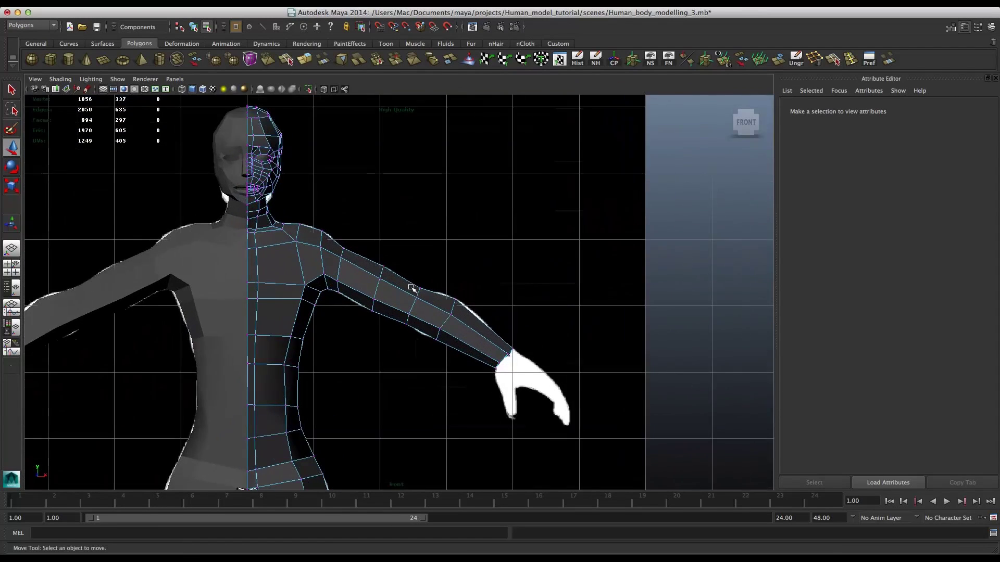
{"action": "right_click", "coordinate": [426, 307]}
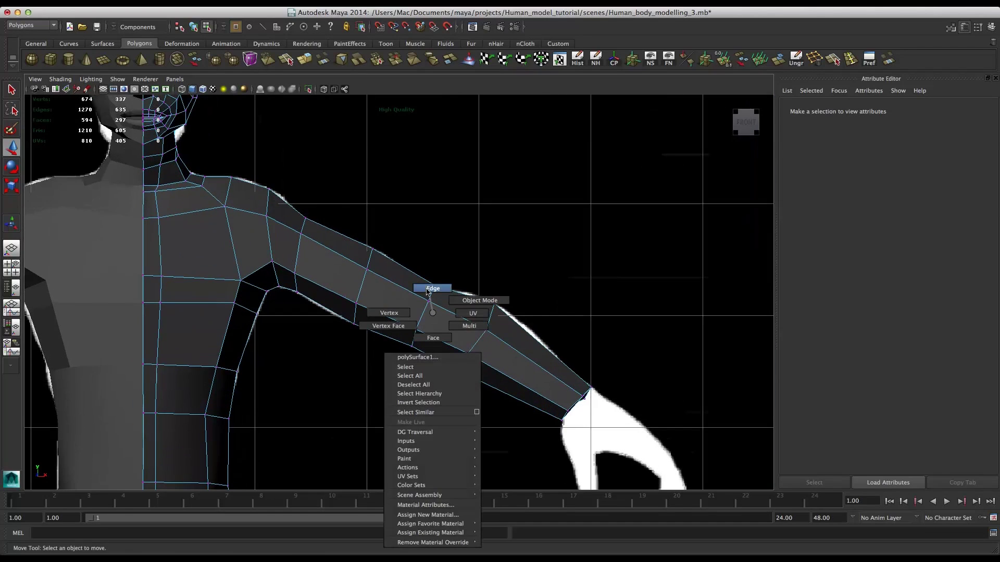
{"action": "left_click", "coordinate": [433, 289]}
- Select the edge loop around the elbow and scale it slightly to fit the reference silhouette
{"action": "left_click", "coordinate": [419, 304]}
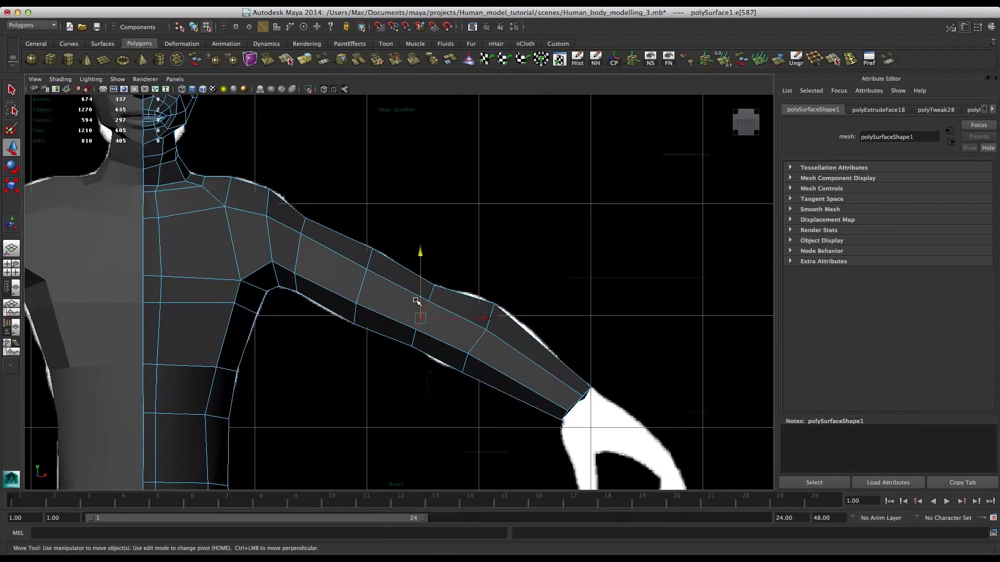
{"action": "double_click", "coordinate": [430, 286]}
{"action": "key", "text": "e"}
{"action": "key", "text": "r"}
{"action": "left_click_drag", "start_coordinate": [419, 312], "coordinate": [372, 269]}
- Scale the mid-upper-arm edge loop to about 0.97 and rescale the loop next to the shoulder
{"action": "left_click", "coordinate": [358, 281]}
{"action": "double_click", "coordinate": [358, 281]}
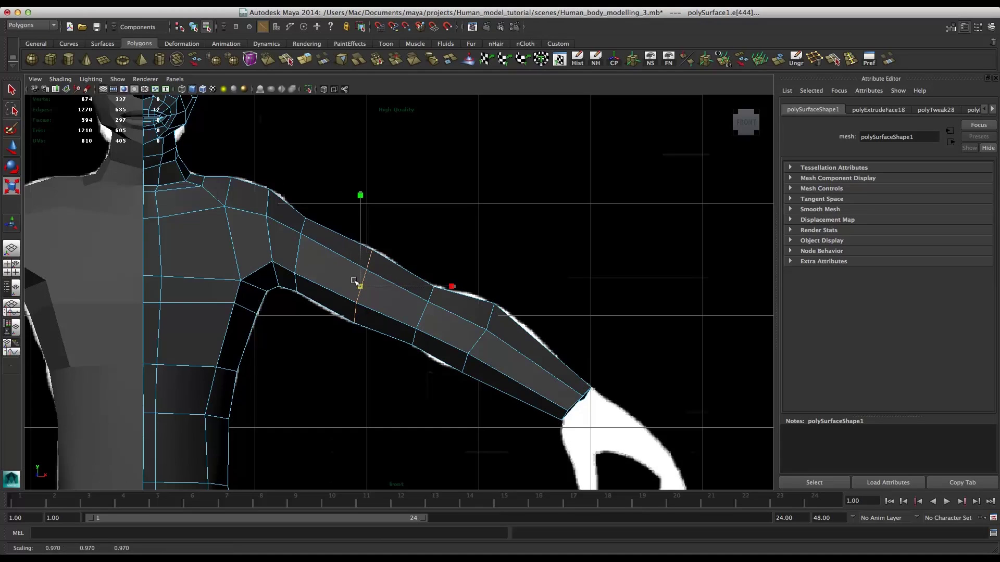
{"action": "left_click", "coordinate": [292, 248]}
{"action": "double_click", "coordinate": [292, 249]}
{"action": "left_click_drag", "start_coordinate": [292, 249], "coordinate": [287, 250]}
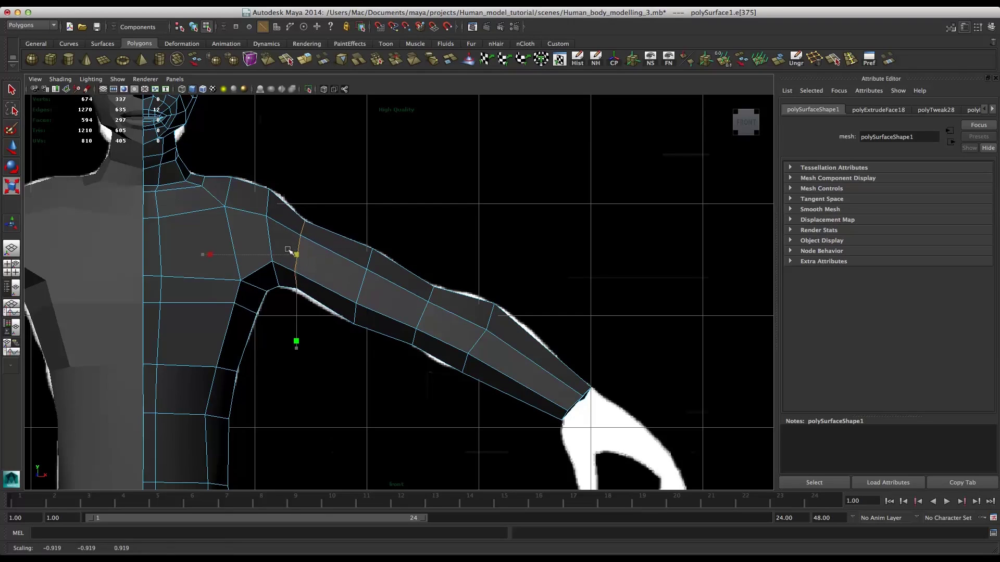
- Nudge the edge loop next to the shoulder to fit the arm's reference silhouette
{"action": "double_click", "coordinate": [288, 250]}
{"action": "key", "text": "w"}
{"action": "left_click_drag", "start_coordinate": [290, 185], "coordinate": [287, 185]}
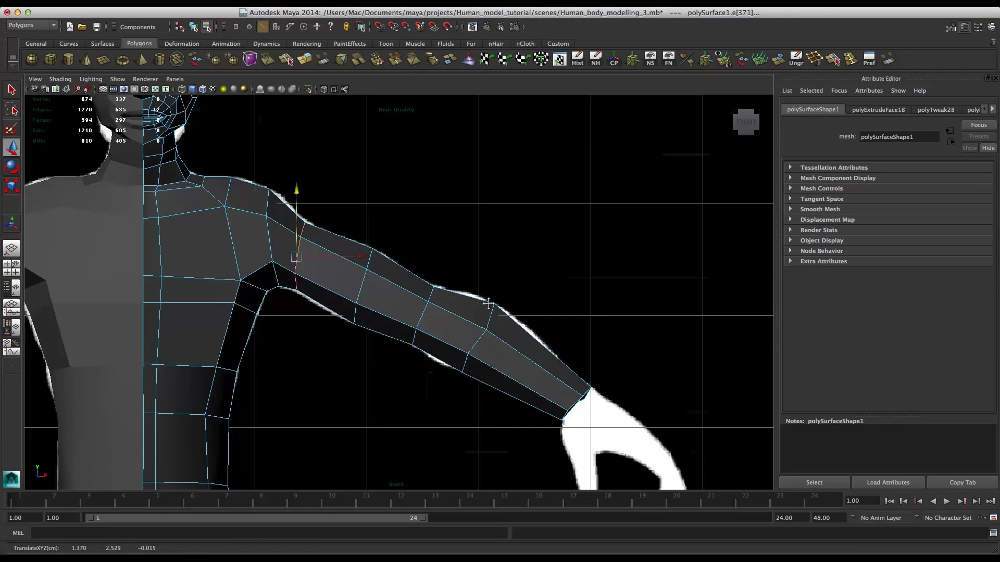
- Switch the body mesh to vertex selection and shift the middle vertex of the upper-forearm loop slightly up toward the elbow
{"action": "middle_click_drag", "start_coordinate": [488, 303], "coordinate": [476, 282], "text": "alt"}
{"action": "right_click_drag", "start_coordinate": [474, 305], "coordinate": [443, 307]}
{"action": "left_click", "coordinate": [474, 307]}
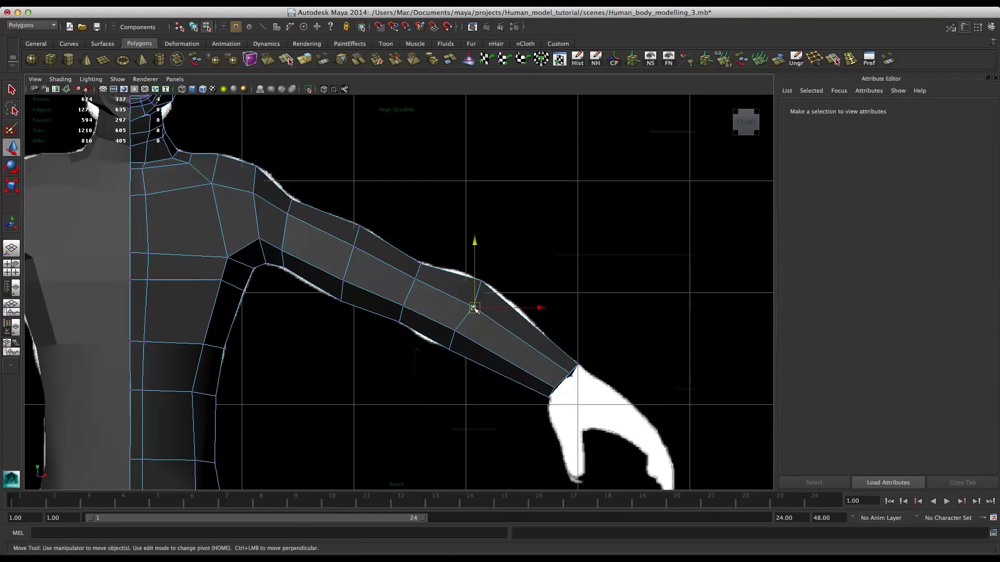
{"action": "left_click_drag", "start_coordinate": [471, 303], "coordinate": [462, 296]}
{"action": "middle_click_drag", "start_coordinate": [462, 296], "coordinate": [467, 301]}
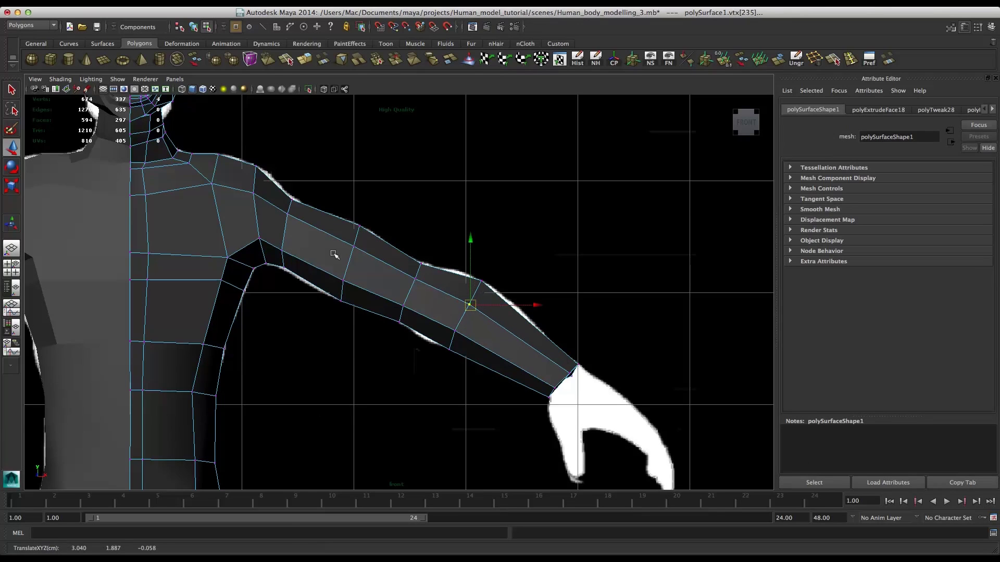
- In the perspective view from behind, raise the vertices along the back of the upper arm and armpit slightly
{"action": "key", "text": "space"}
{"action": "key", "text": "space"}
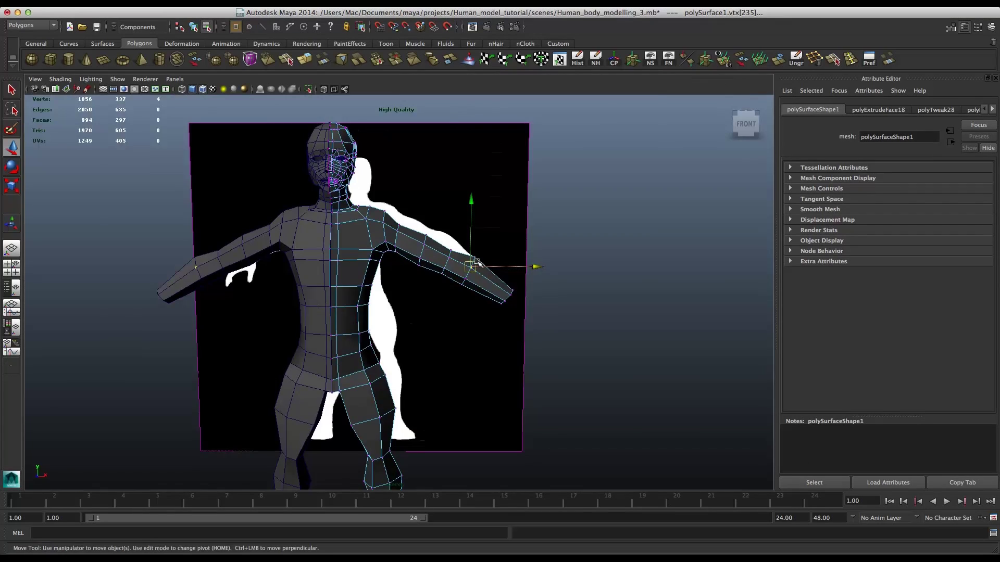
{"action": "left_click_drag", "start_coordinate": [523, 209], "coordinate": [312, 270], "text": "alt"}
{"action": "right_click_drag", "start_coordinate": [312, 271], "coordinate": [320, 273], "text": "alt"}
{"action": "middle_click_drag", "start_coordinate": [342, 212], "coordinate": [455, 340], "text": "alt"}
{"action": "left_click_drag", "start_coordinate": [416, 262], "coordinate": [418, 323], "text": "alt"}
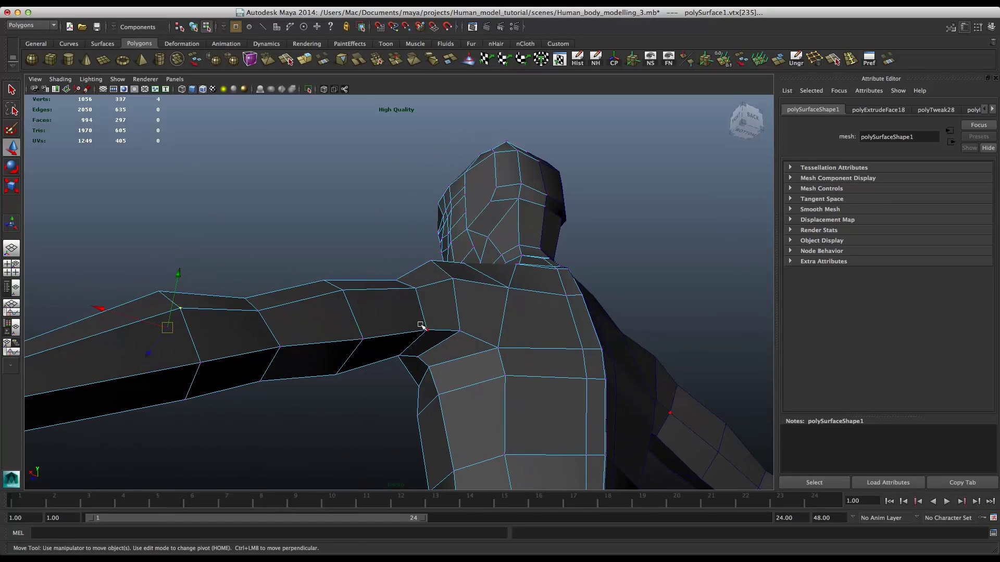
{"action": "left_click", "coordinate": [421, 319]}
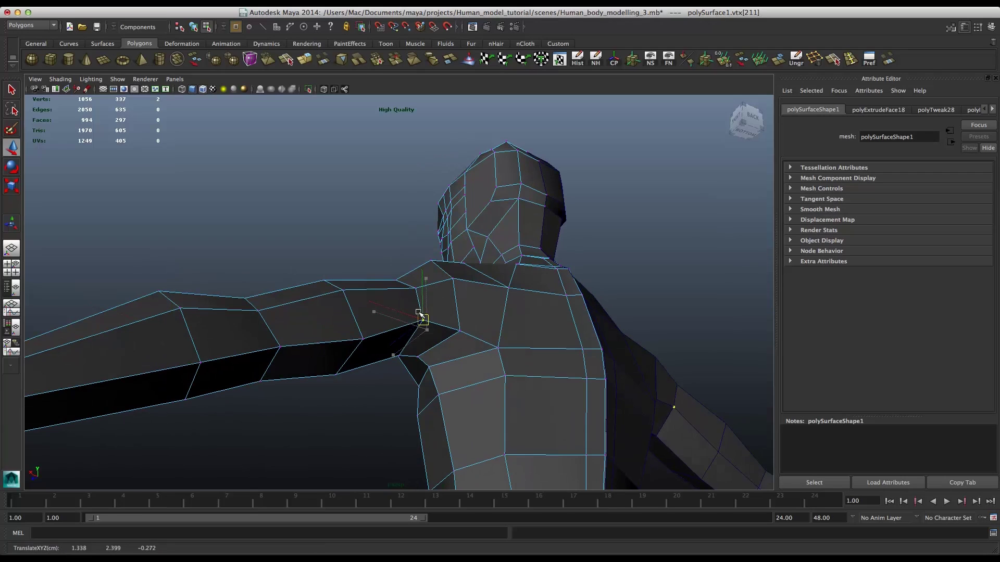
{"action": "left_click", "coordinate": [360, 337]}
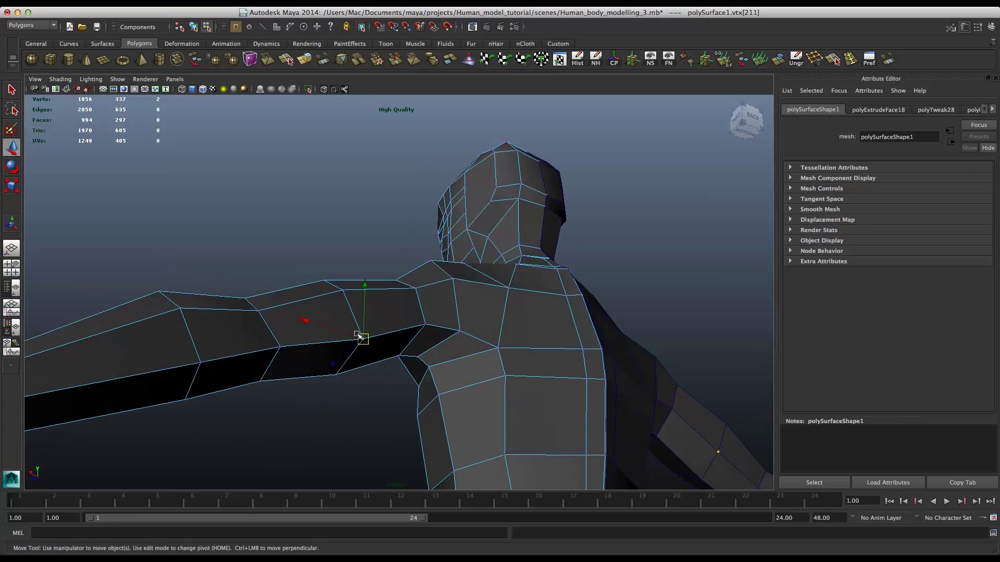
{"action": "left_click_drag", "start_coordinate": [355, 328], "coordinate": [353, 326]}
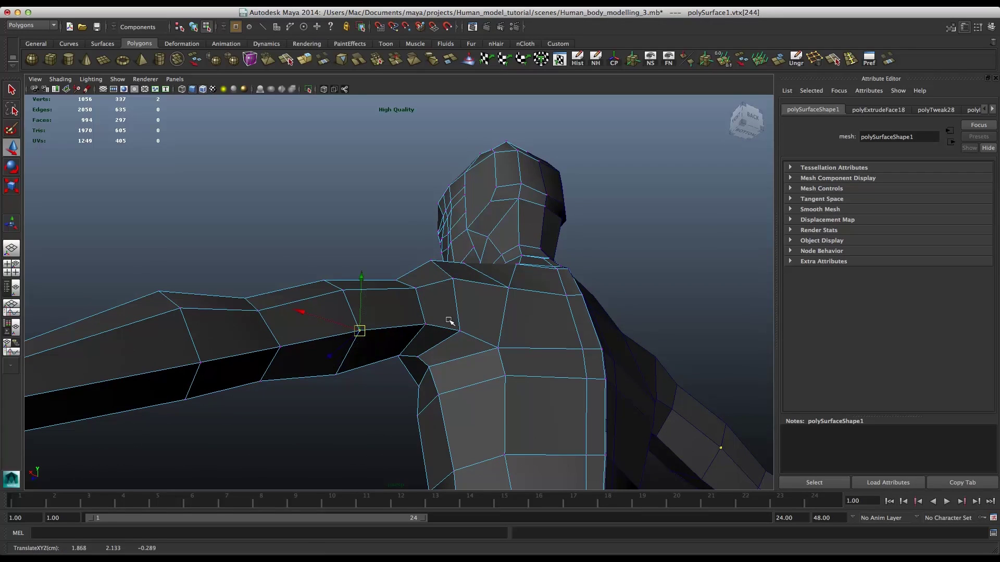
{"action": "left_click_drag", "start_coordinate": [454, 327], "coordinate": [452, 316]}
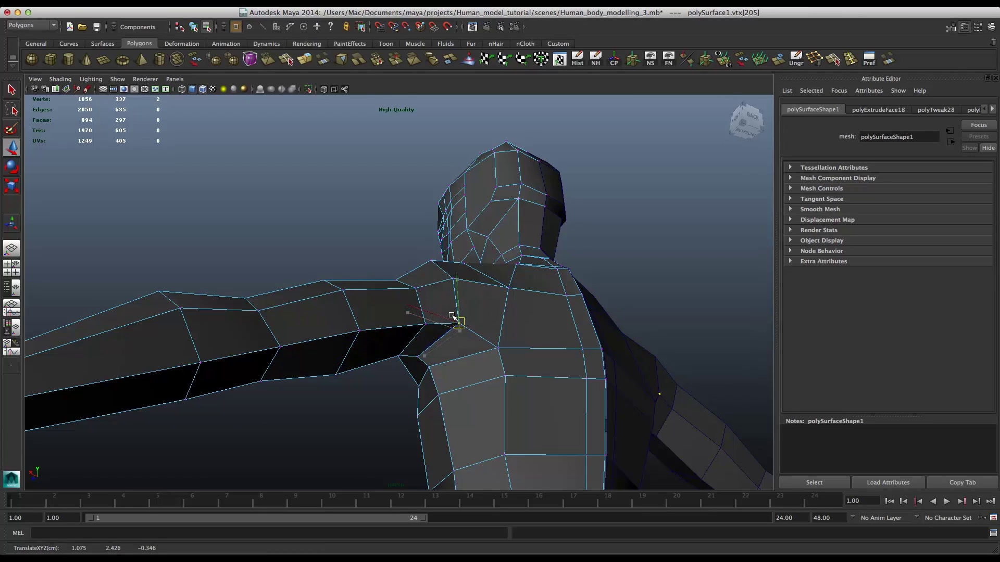
{"action": "left_click", "coordinate": [491, 342]}
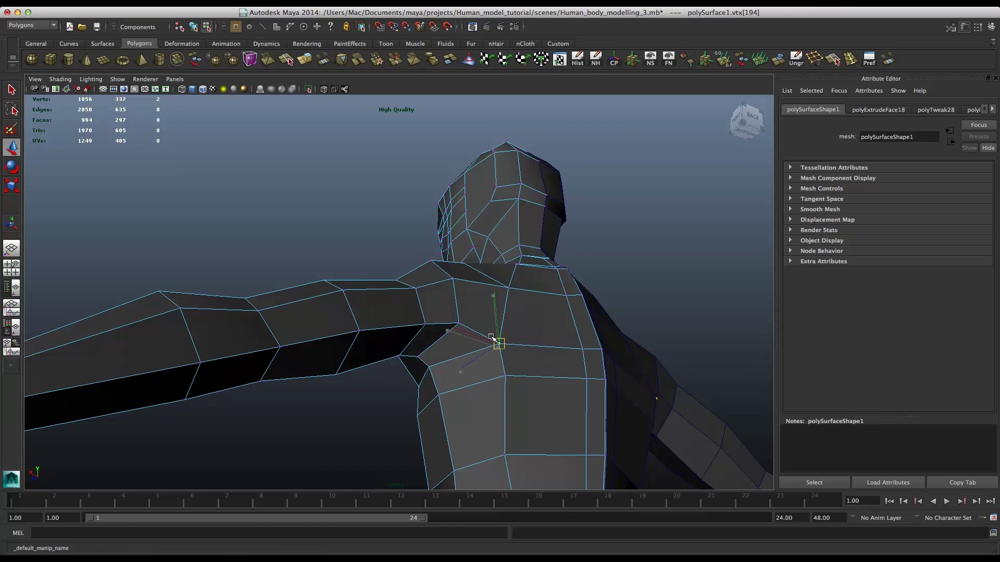
- Lower the upper-back vertex below the base of the neck, midway between the shoulder and the spine
{"action": "left_click_drag", "start_coordinate": [551, 350], "coordinate": [558, 414], "text": "alt"}
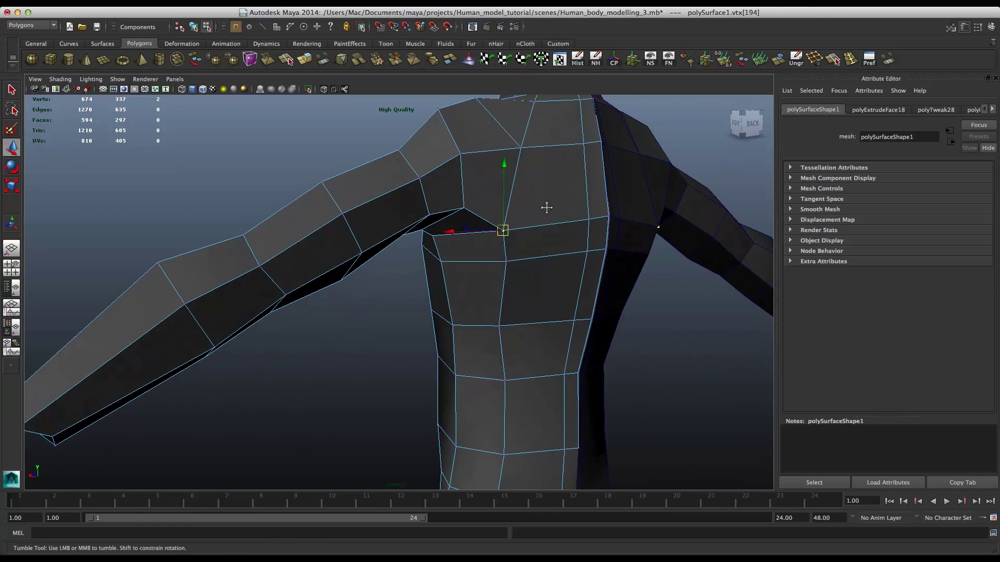
{"action": "middle_click_drag", "start_coordinate": [546, 207], "coordinate": [451, 333], "text": "alt"}
{"action": "right_click_drag", "start_coordinate": [450, 332], "coordinate": [531, 205], "text": "alt"}
{"action": "middle_click_drag", "start_coordinate": [531, 205], "coordinate": [321, 426], "text": "alt"}
{"action": "left_click_drag", "start_coordinate": [370, 333], "coordinate": [394, 334], "text": "alt"}
{"action": "middle_click_drag", "start_coordinate": [321, 295], "coordinate": [344, 333], "text": "alt"}
{"action": "right_click_drag", "start_coordinate": [343, 333], "coordinate": [330, 295], "text": "alt"}
{"action": "left_click_drag", "start_coordinate": [331, 296], "coordinate": [245, 250], "text": "alt"}
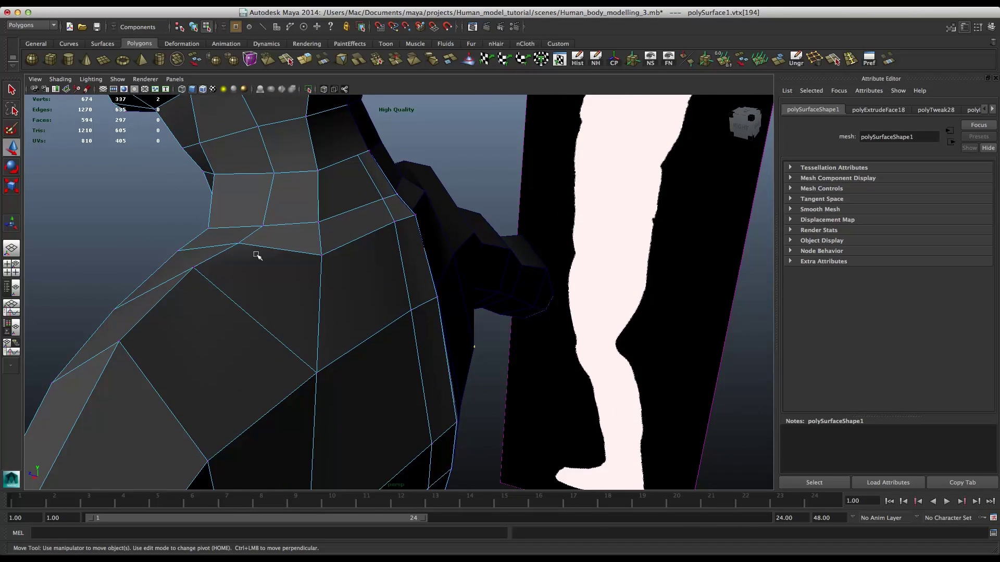
{"action": "left_click_drag", "start_coordinate": [266, 270], "coordinate": [230, 266], "text": "alt"}
{"action": "left_click_drag", "start_coordinate": [393, 178], "coordinate": [377, 189]}
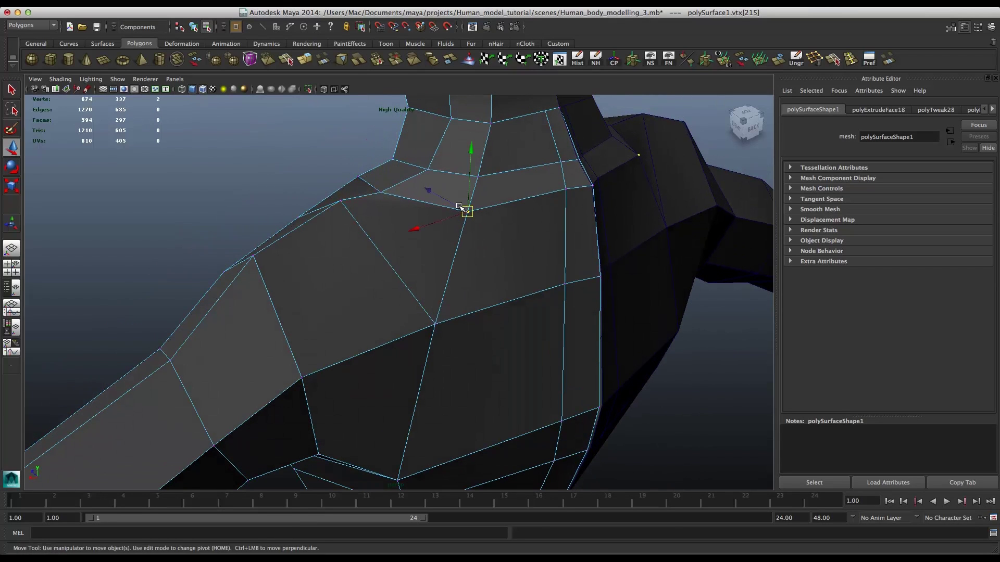
{"action": "left_click_drag", "start_coordinate": [459, 207], "coordinate": [446, 248]}
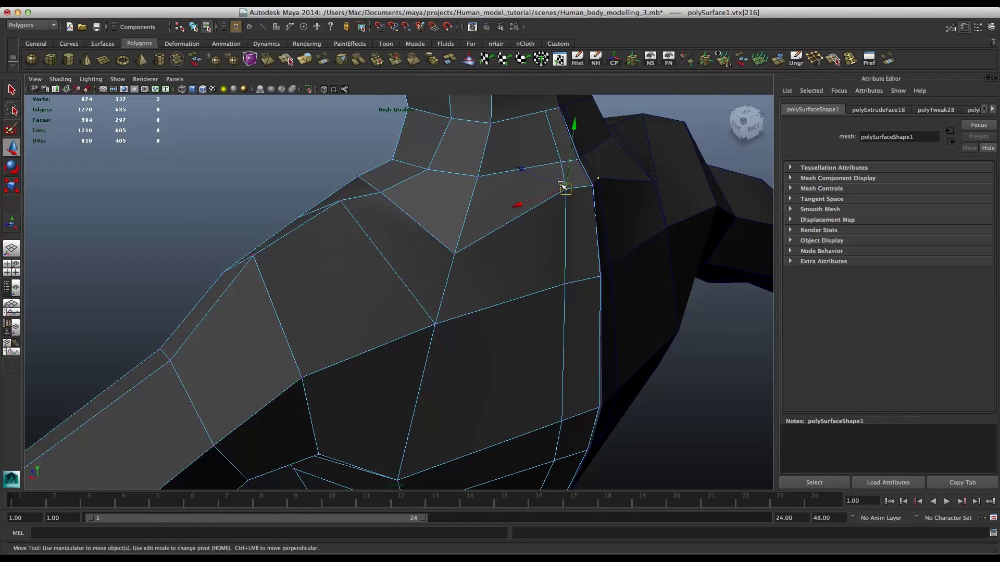
- Lower the vertex beside the spine and the centre-line vertex to continue the upper-back edge line
{"action": "left_click_drag", "start_coordinate": [566, 188], "coordinate": [559, 238]}
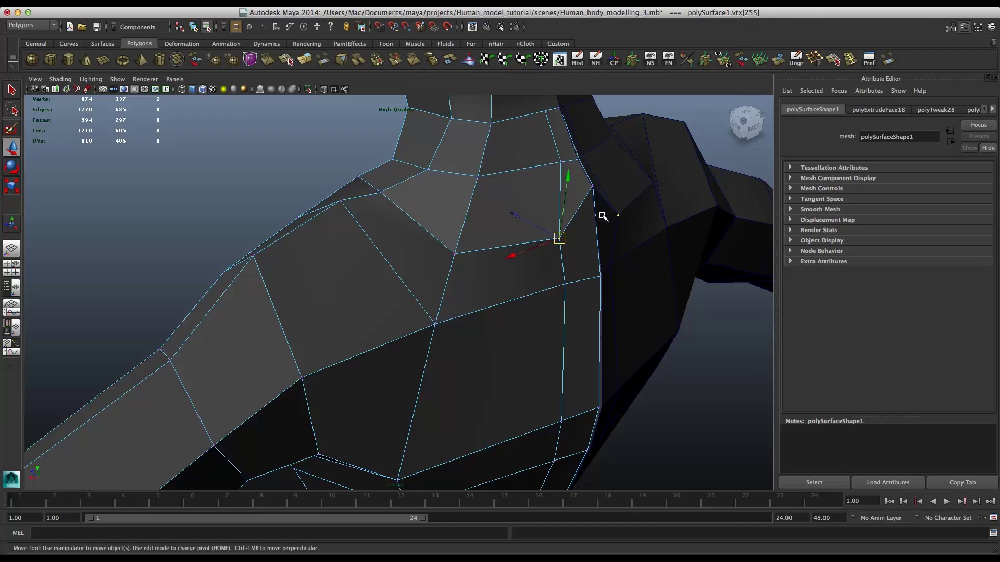
{"action": "left_click_drag", "start_coordinate": [594, 146], "coordinate": [540, 200]}
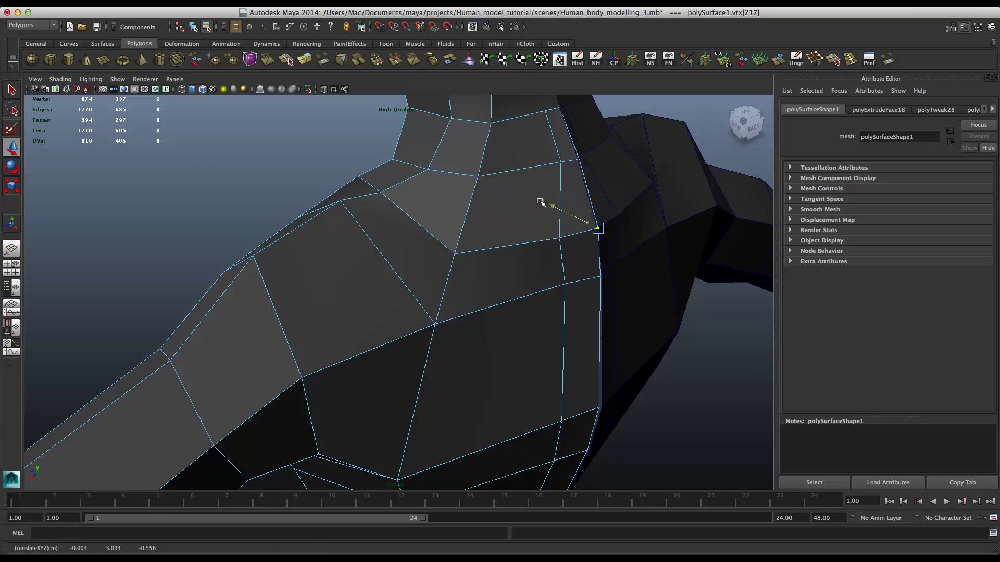
{"action": "left_click_drag", "start_coordinate": [607, 162], "coordinate": [599, 164]}
- Lower the vertex on top of the shoulder slightly to smooth the slope from neck to arm
{"action": "left_click_drag", "start_coordinate": [531, 199], "coordinate": [575, 214], "text": "alt"}
{"action": "middle_click_drag", "start_coordinate": [320, 271], "coordinate": [573, 128], "text": "alt"}
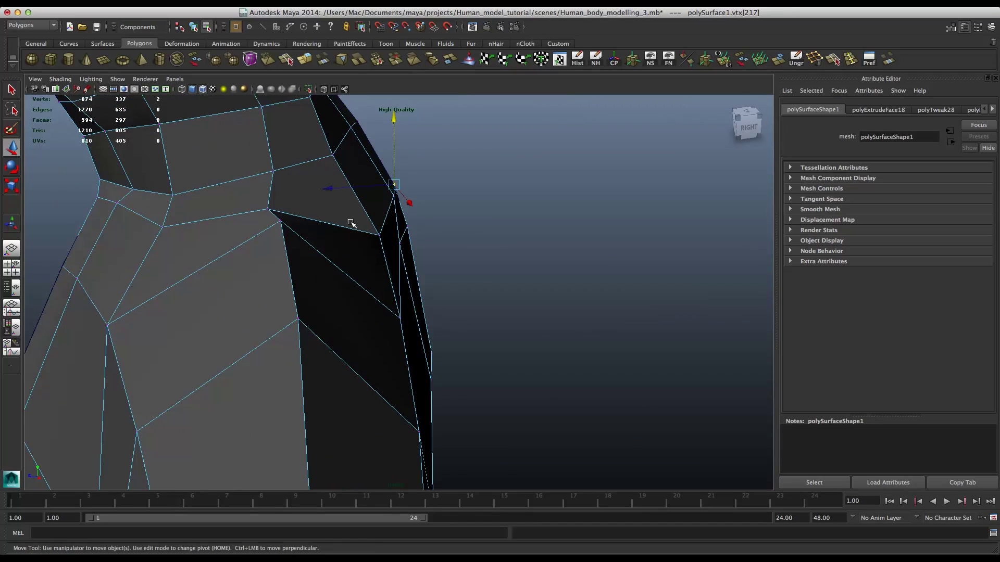
{"action": "left_click_drag", "start_coordinate": [262, 303], "coordinate": [281, 277], "text": "alt"}
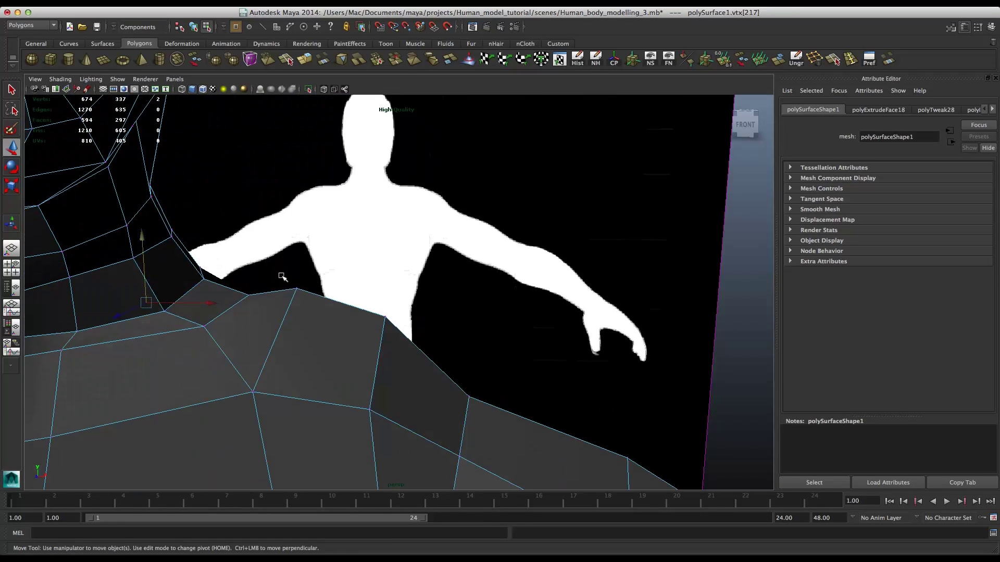
{"action": "left_click", "coordinate": [301, 287]}
{"action": "left_click_drag", "start_coordinate": [292, 218], "coordinate": [293, 228]}
- Adjust the upper-back vertex between the neck and the shoulder blade
{"action": "left_click_drag", "start_coordinate": [272, 294], "coordinate": [502, 294], "text": "alt"}
{"action": "left_click", "coordinate": [511, 307]}
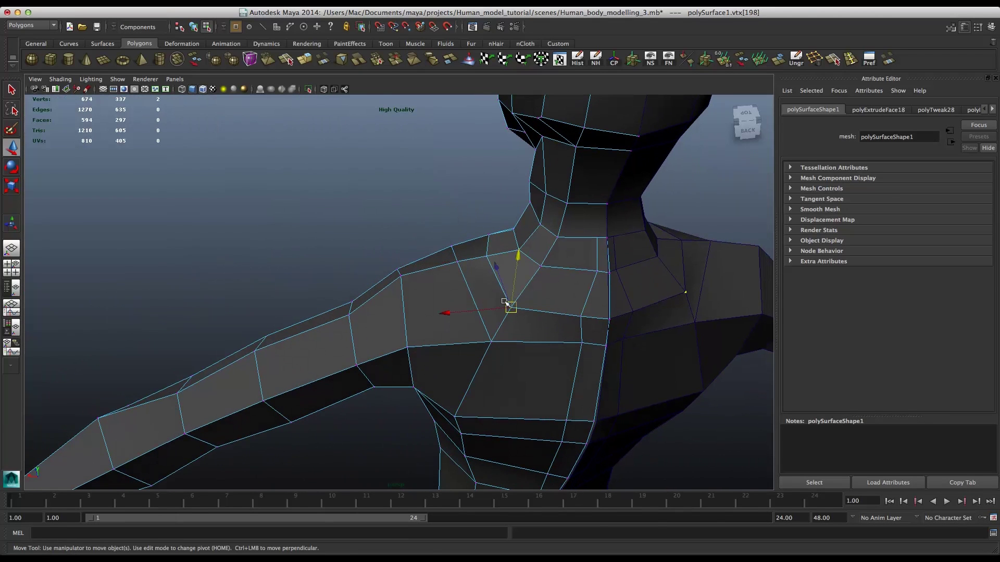
{"action": "left_click_drag", "start_coordinate": [504, 302], "coordinate": [392, 309]}
- Lower the two front collarbone vertices between the shoulder and the chest's centre line
{"action": "middle_click_drag", "start_coordinate": [352, 286], "coordinate": [433, 125], "text": "alt"}
{"action": "left_click_drag", "start_coordinate": [348, 252], "coordinate": [324, 270], "text": "alt"}
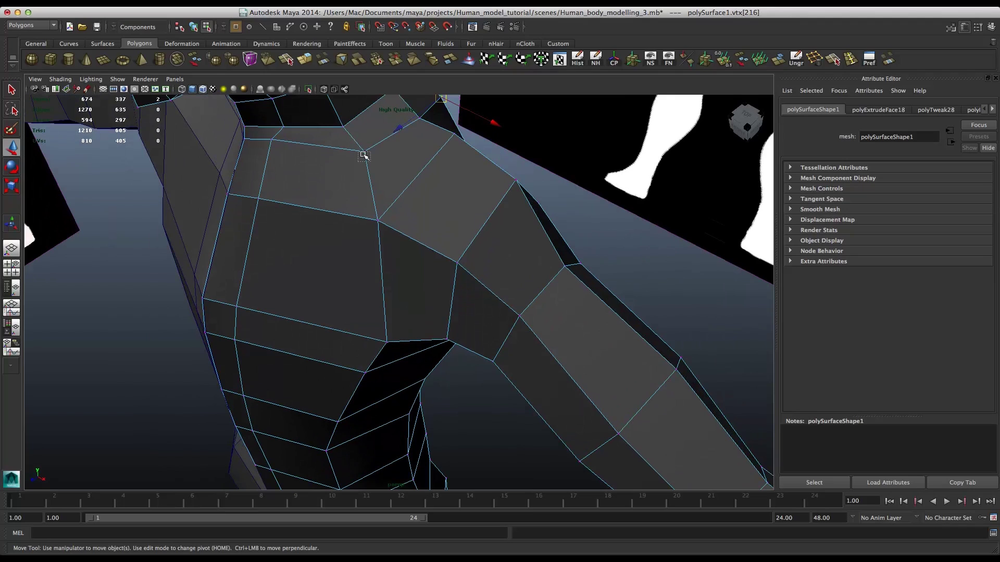
{"action": "left_click", "coordinate": [359, 147]}
{"action": "mouse_move", "coordinate": [364, 152]}
{"action": "left_mouse_down"}
{"action": "mouse_move", "coordinate": [367, 164]}
{"action": "mouse_move", "coordinate": [360, 155]}
{"action": "left_mouse_up"}
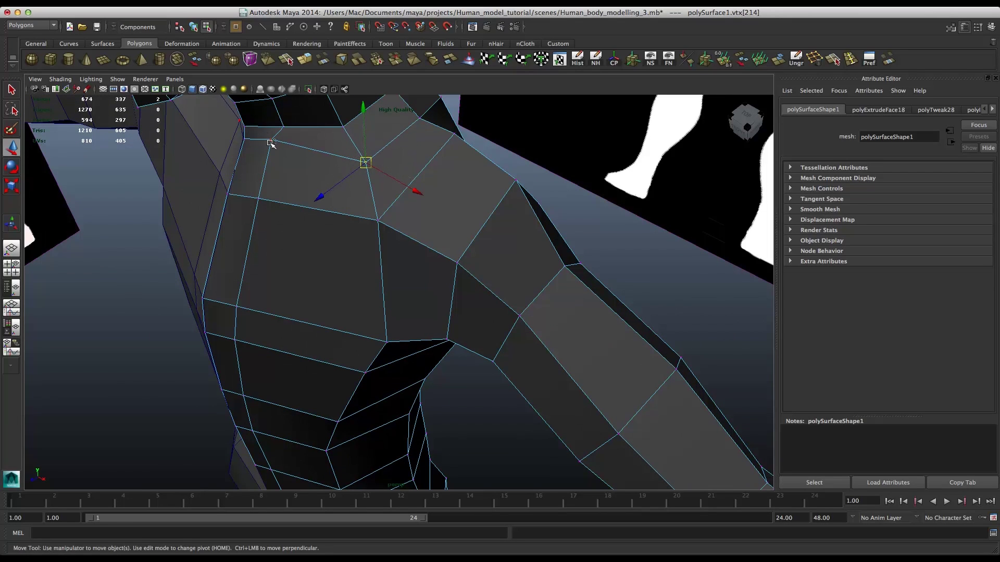
{"action": "left_click", "coordinate": [265, 135]}
{"action": "left_click_drag", "start_coordinate": [263, 152], "coordinate": [263, 160]}
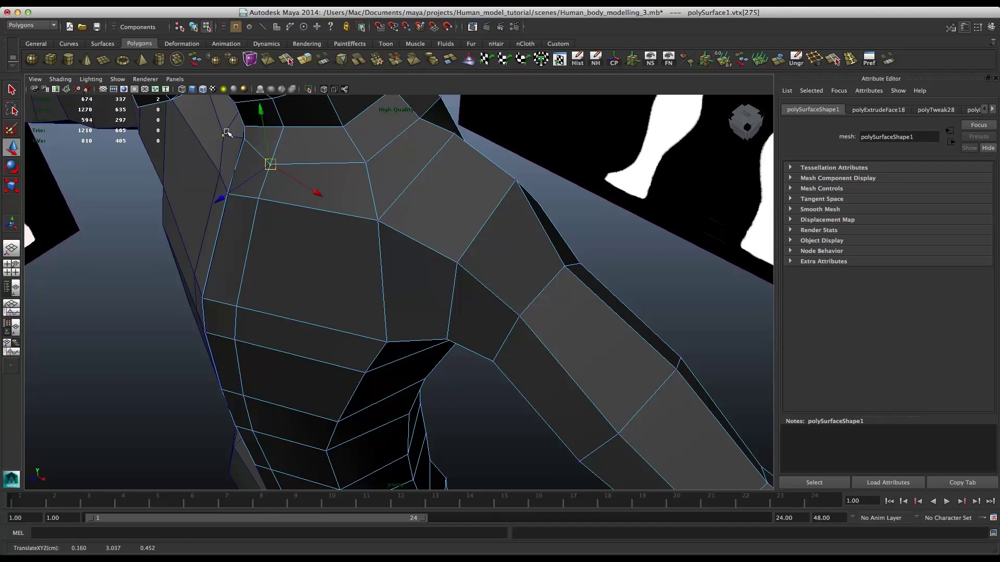
- Move the centre-line vertex at the top of the chest down and slightly forward, level with the collarbone vertices
{"action": "left_click", "coordinate": [244, 140]}
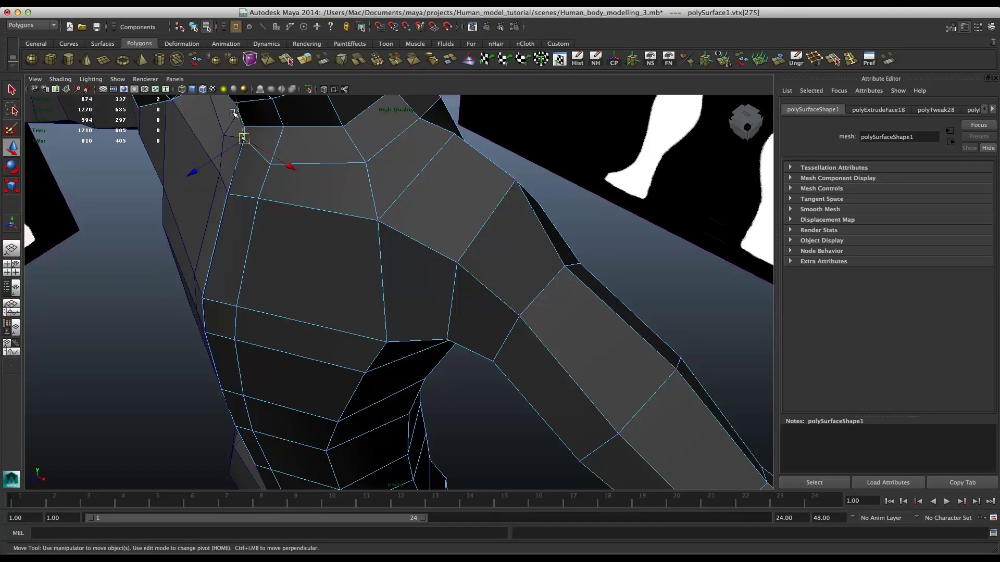
{"action": "middle_click_drag", "start_coordinate": [232, 113], "coordinate": [233, 124]}
{"action": "left_click_drag", "start_coordinate": [187, 182], "coordinate": [181, 186]}
{"action": "middle_click_drag", "start_coordinate": [219, 93], "coordinate": [223, 99]}
{"action": "left_click_drag", "start_coordinate": [184, 184], "coordinate": [182, 185]}
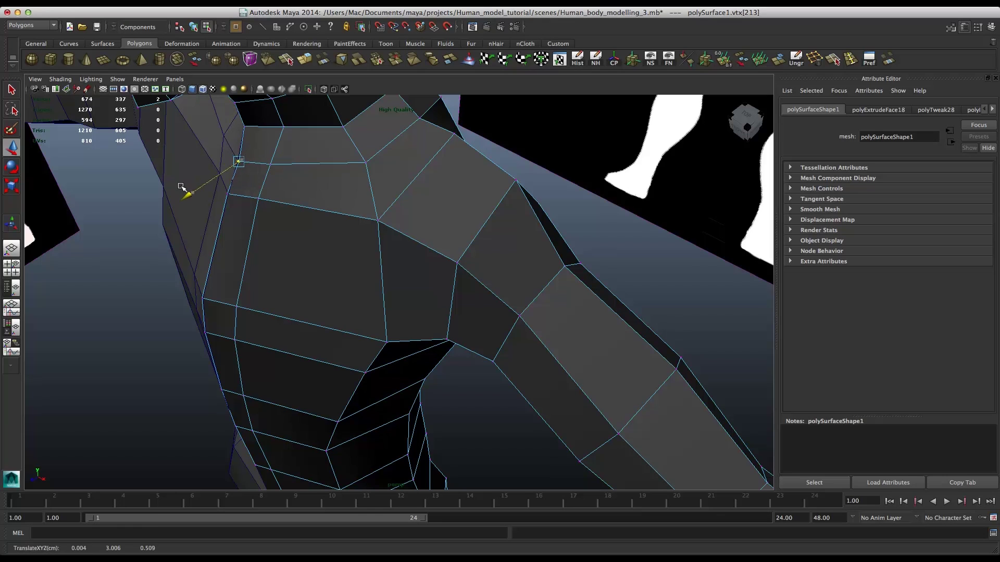
- Examine the whole body model from several angles against the reference images
{"action": "right_click_drag", "start_coordinate": [421, 198], "coordinate": [349, 250], "text": "alt"}
{"action": "left_click_drag", "start_coordinate": [333, 291], "coordinate": [359, 302], "text": "alt"}
{"action": "right_click_drag", "start_coordinate": [366, 308], "coordinate": [591, 300]}
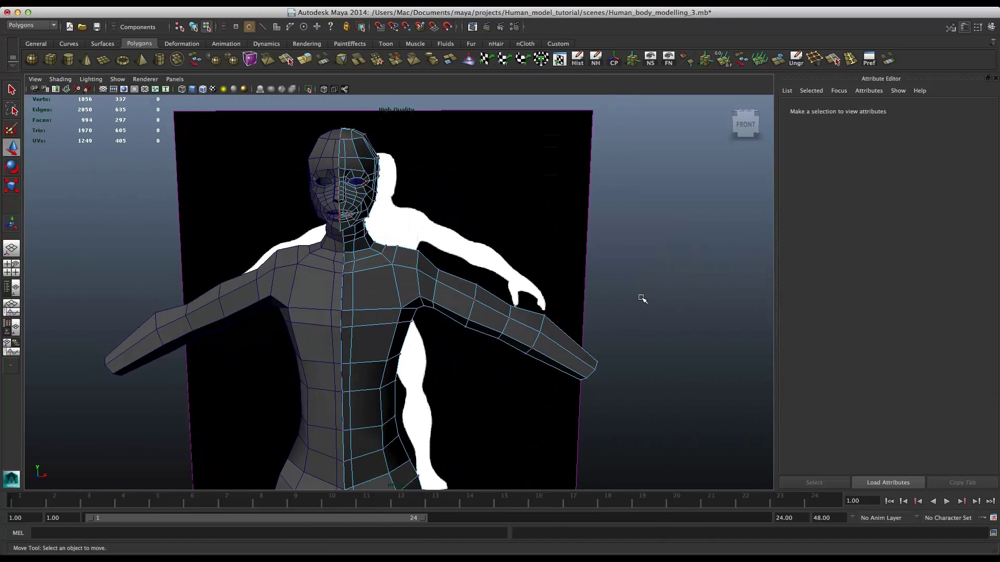
{"action": "left_click_drag", "start_coordinate": [483, 378], "coordinate": [421, 372], "text": "alt"}
{"action": "middle_click_drag", "start_coordinate": [369, 301], "coordinate": [383, 207], "text": "alt"}
{"action": "scroll", "coordinate": [359, 284], "scroll_direction": "down", "scroll_amount": 2}
{"action": "middle_click_drag", "start_coordinate": [304, 443], "coordinate": [274, 319], "text": "alt"}
{"action": "left_click_drag", "start_coordinate": [295, 397], "coordinate": [337, 414], "text": "alt"}
{"action": "right_click_drag", "start_coordinate": [337, 414], "coordinate": [322, 384], "text": "alt"}
{"action": "left_click_drag", "start_coordinate": [321, 384], "coordinate": [437, 339], "text": "alt"}
{"action": "middle_click_drag", "start_coordinate": [438, 339], "coordinate": [418, 388], "text": "alt"}
{"action": "left_click_drag", "start_coordinate": [418, 388], "coordinate": [466, 375], "text": "alt"}
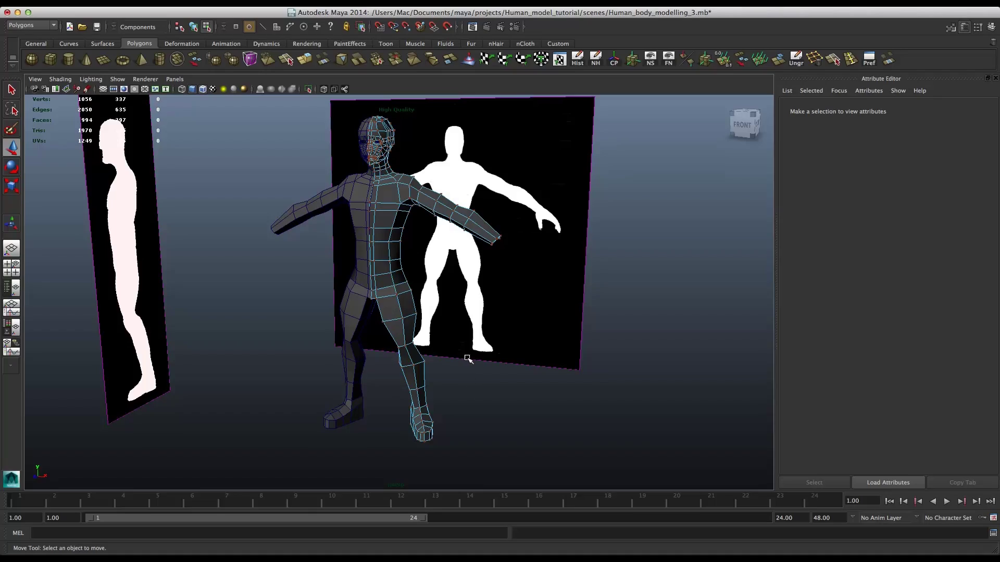
- Return the body mesh to object mode
{"action": "right_click", "coordinate": [385, 243]}
{"action": "left_click", "coordinate": [428, 207]}
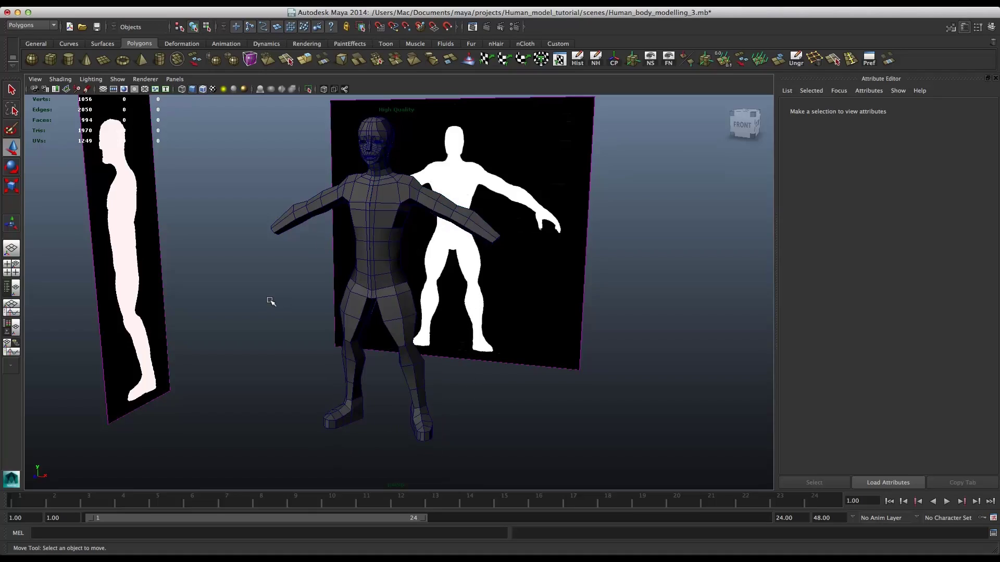